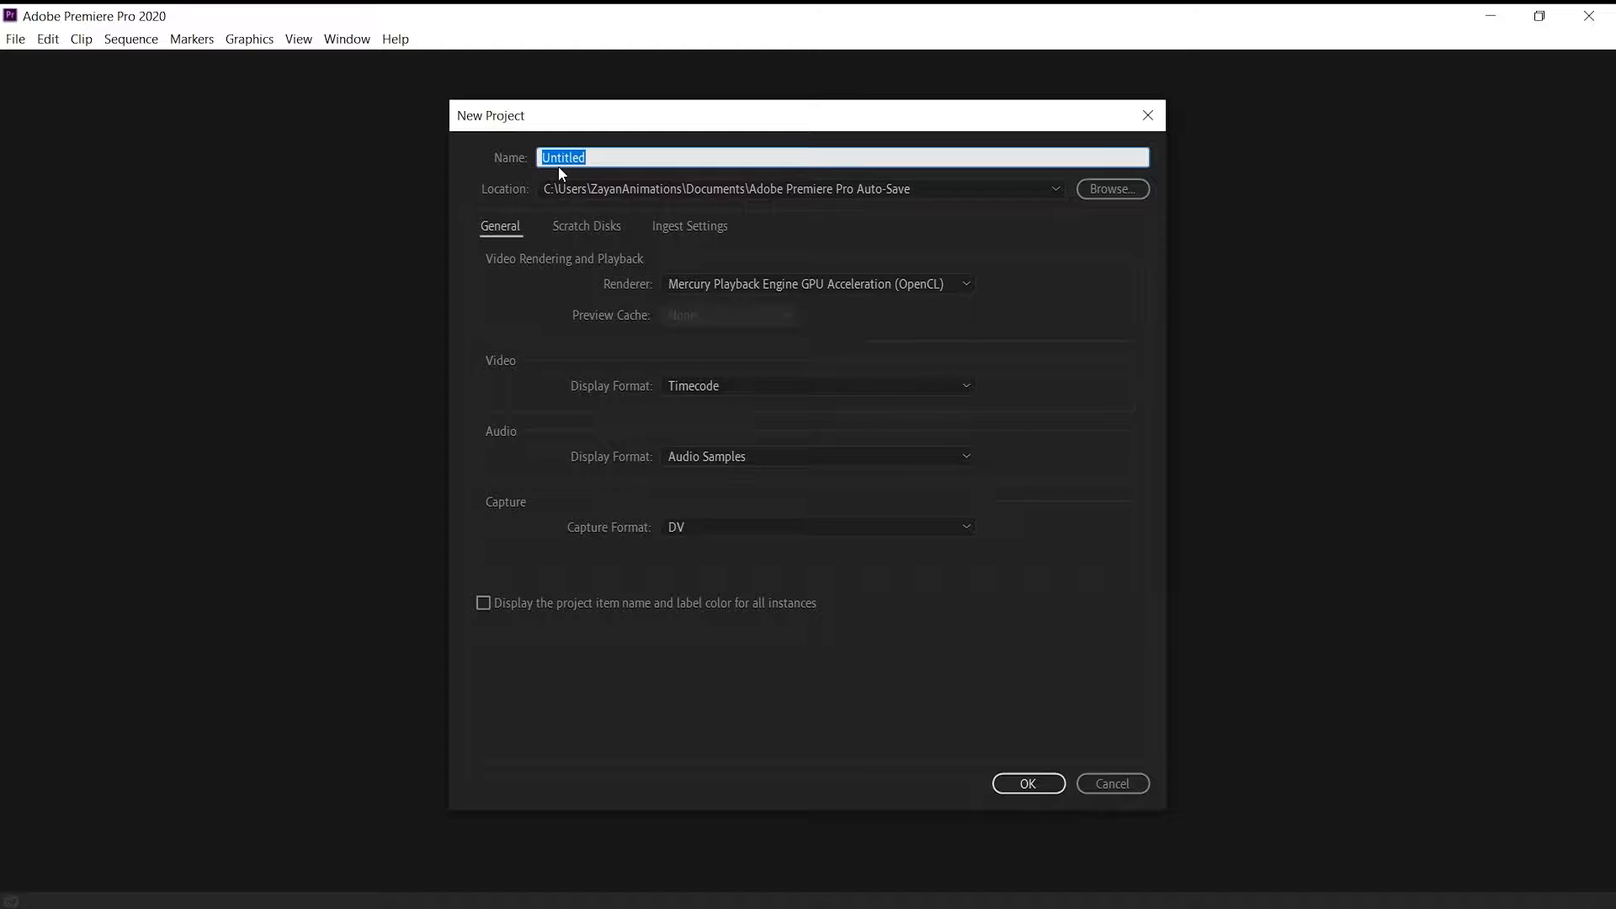
Create a project named BASICS OF ADOBE PREMIERE PRO, overwriting the existing project of that name
text(BASICS OF ADOBE PREMIERE)
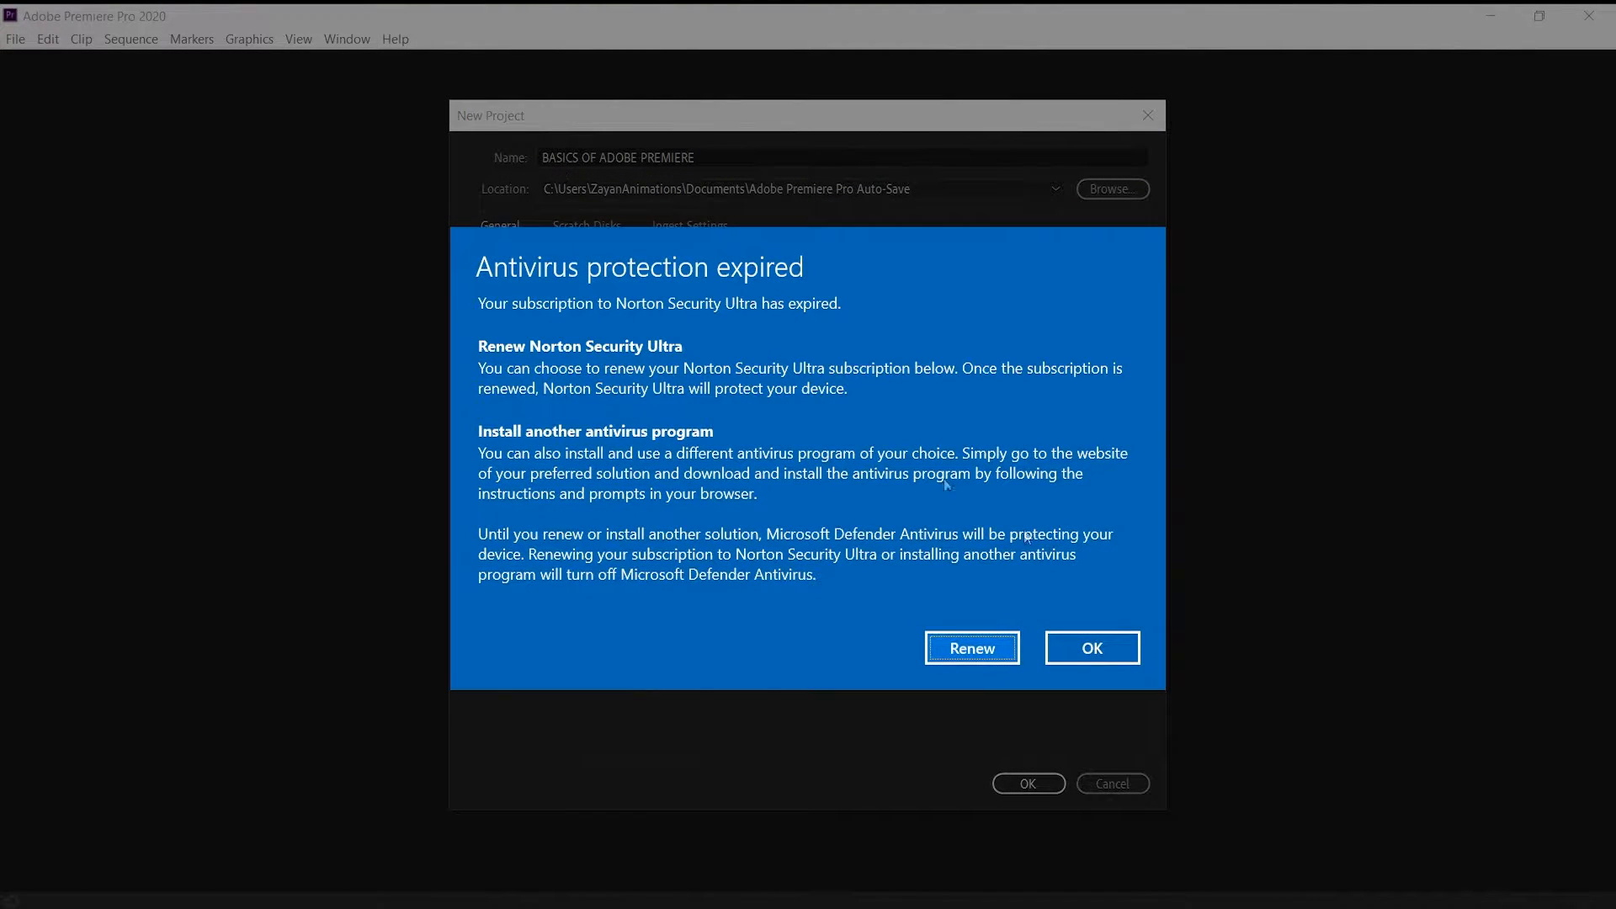
click(1085, 655)
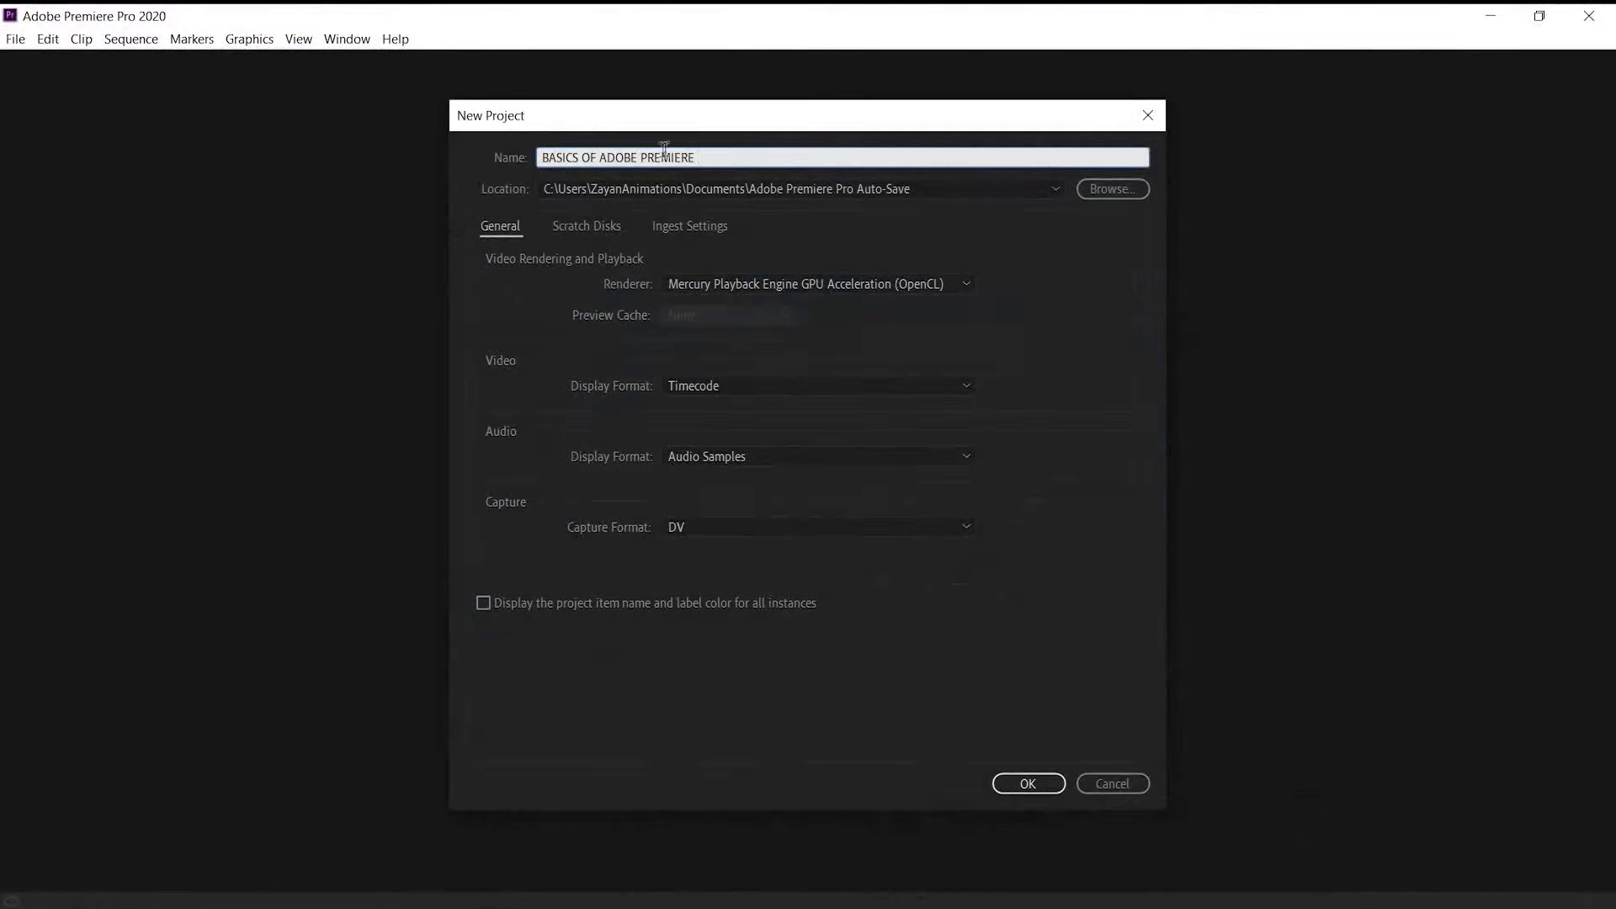
text(PRO)
click(1014, 784)
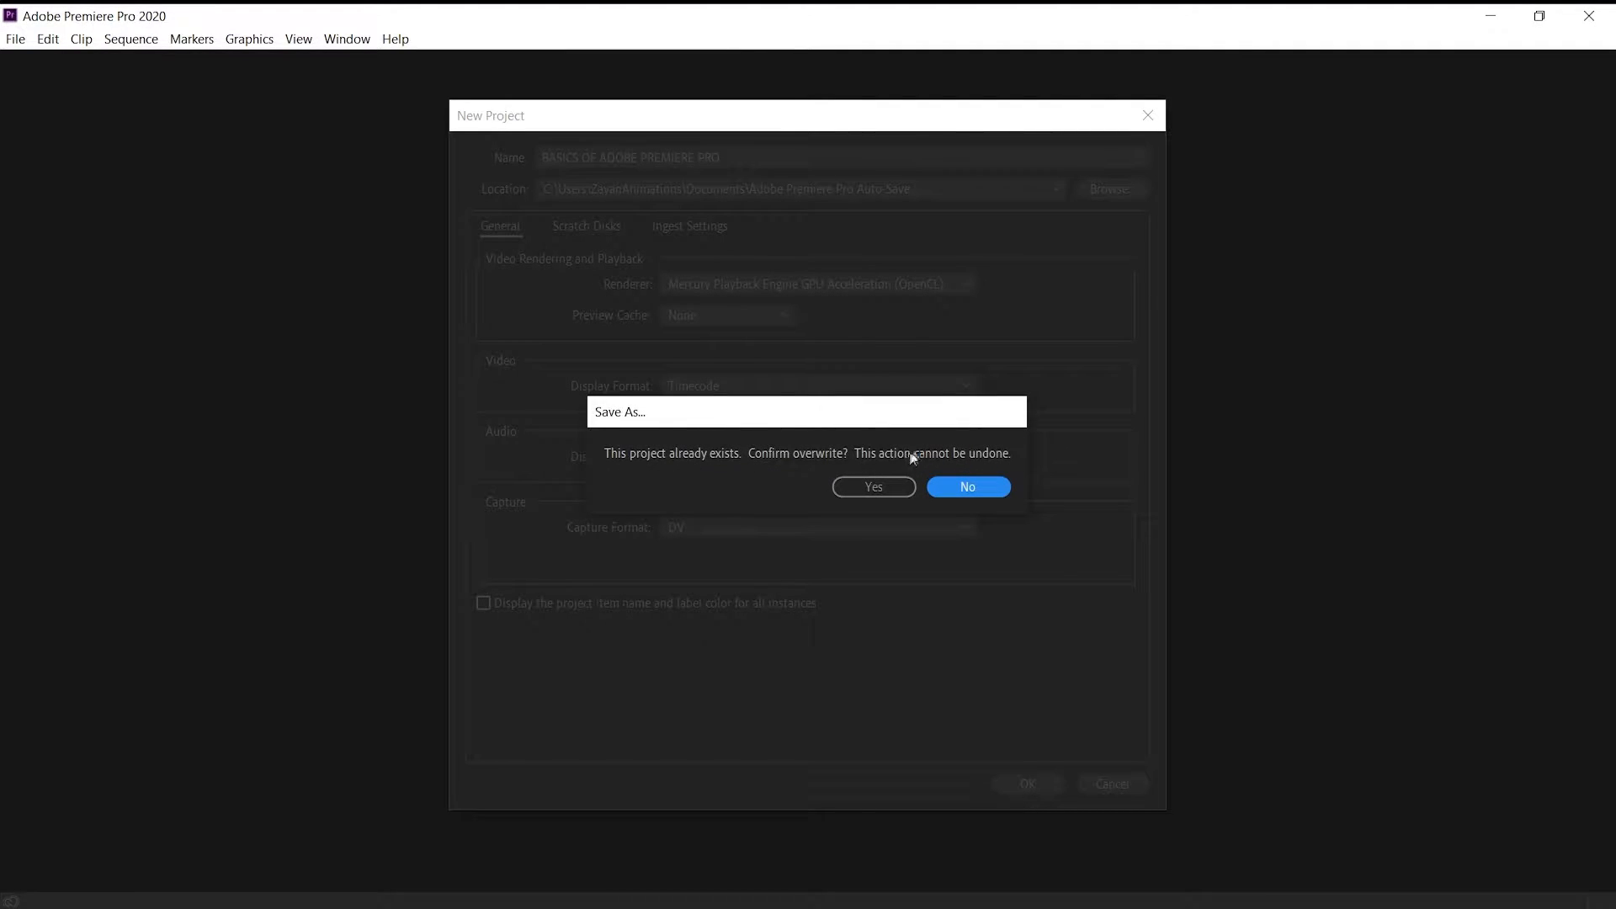
click(877, 486)
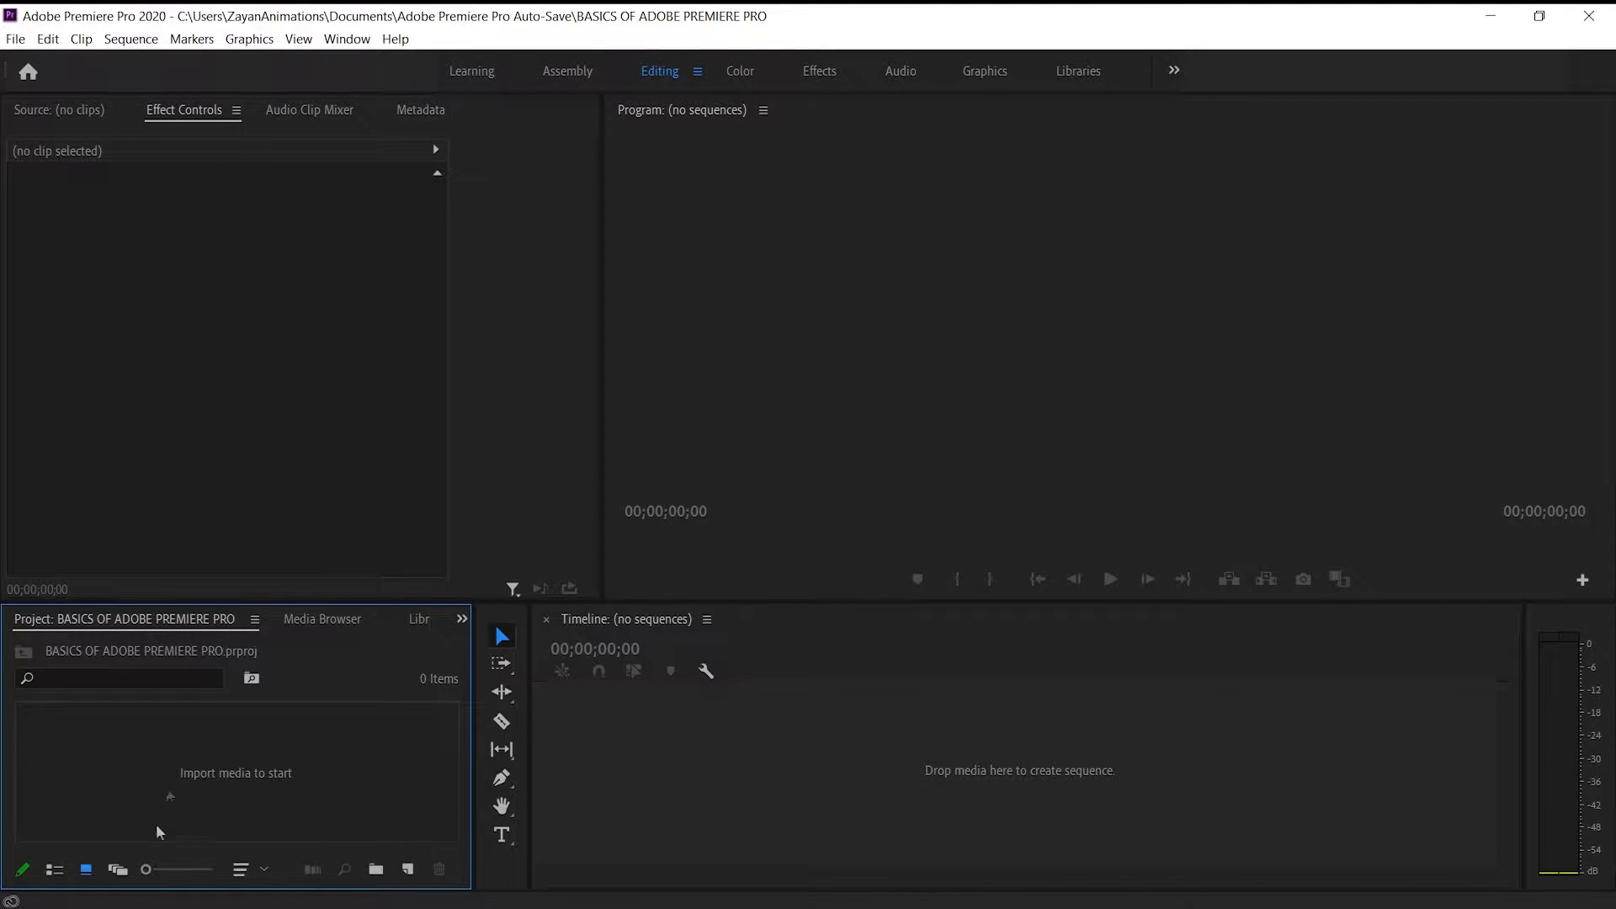
Import the clips production ID_4525878 and production ID_4563370 from the Downloads folder into the project
right_click(253, 751)
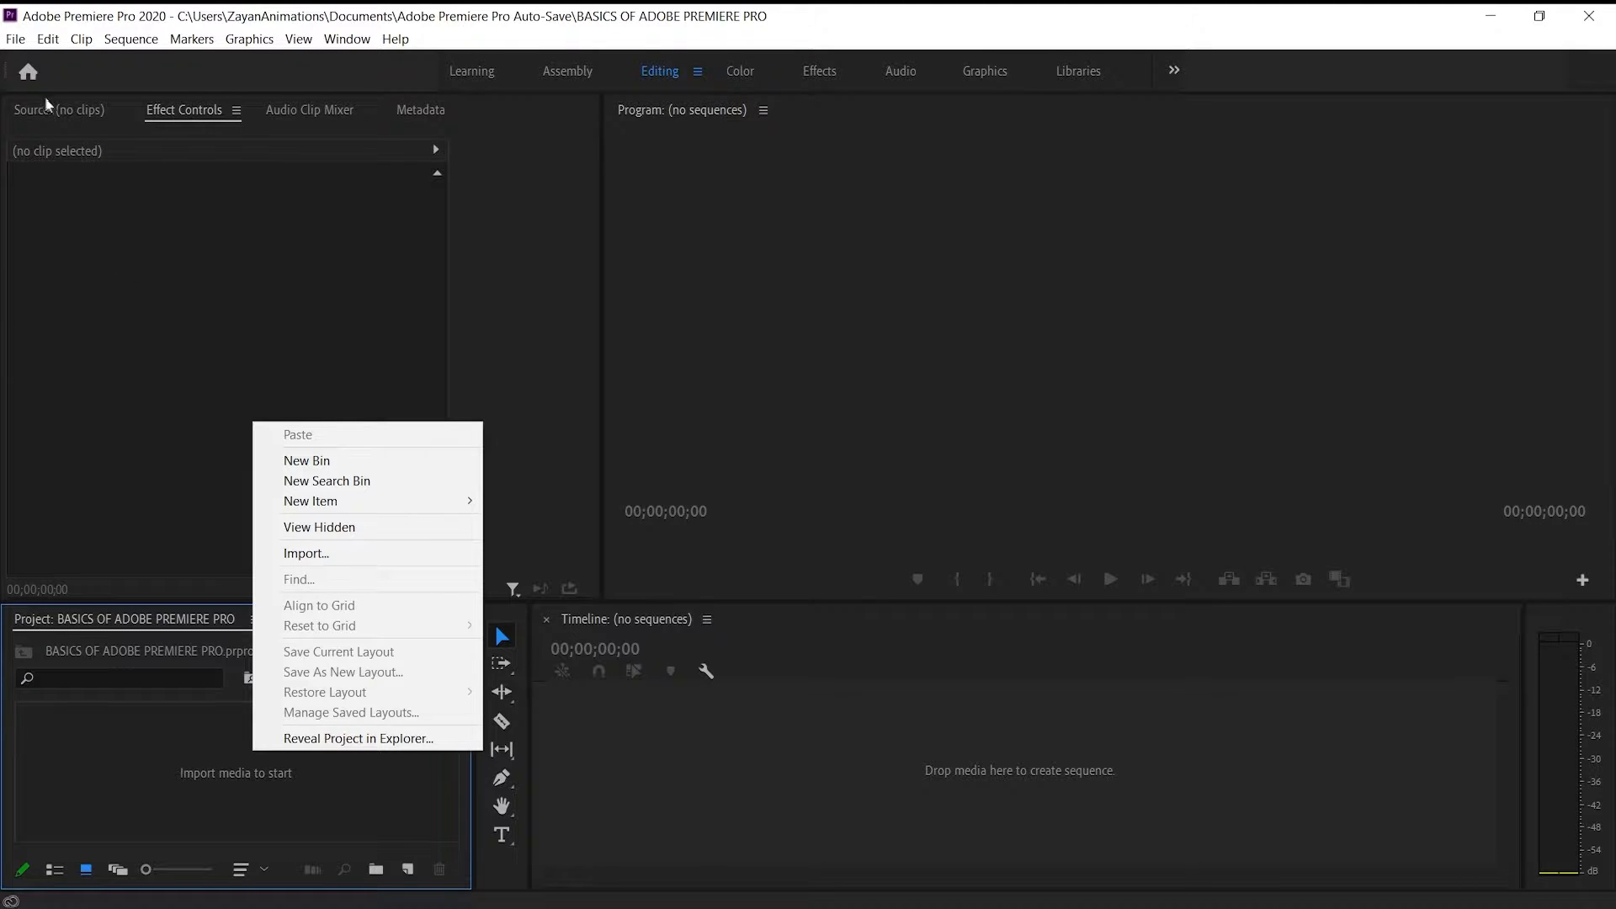
click(15, 39)
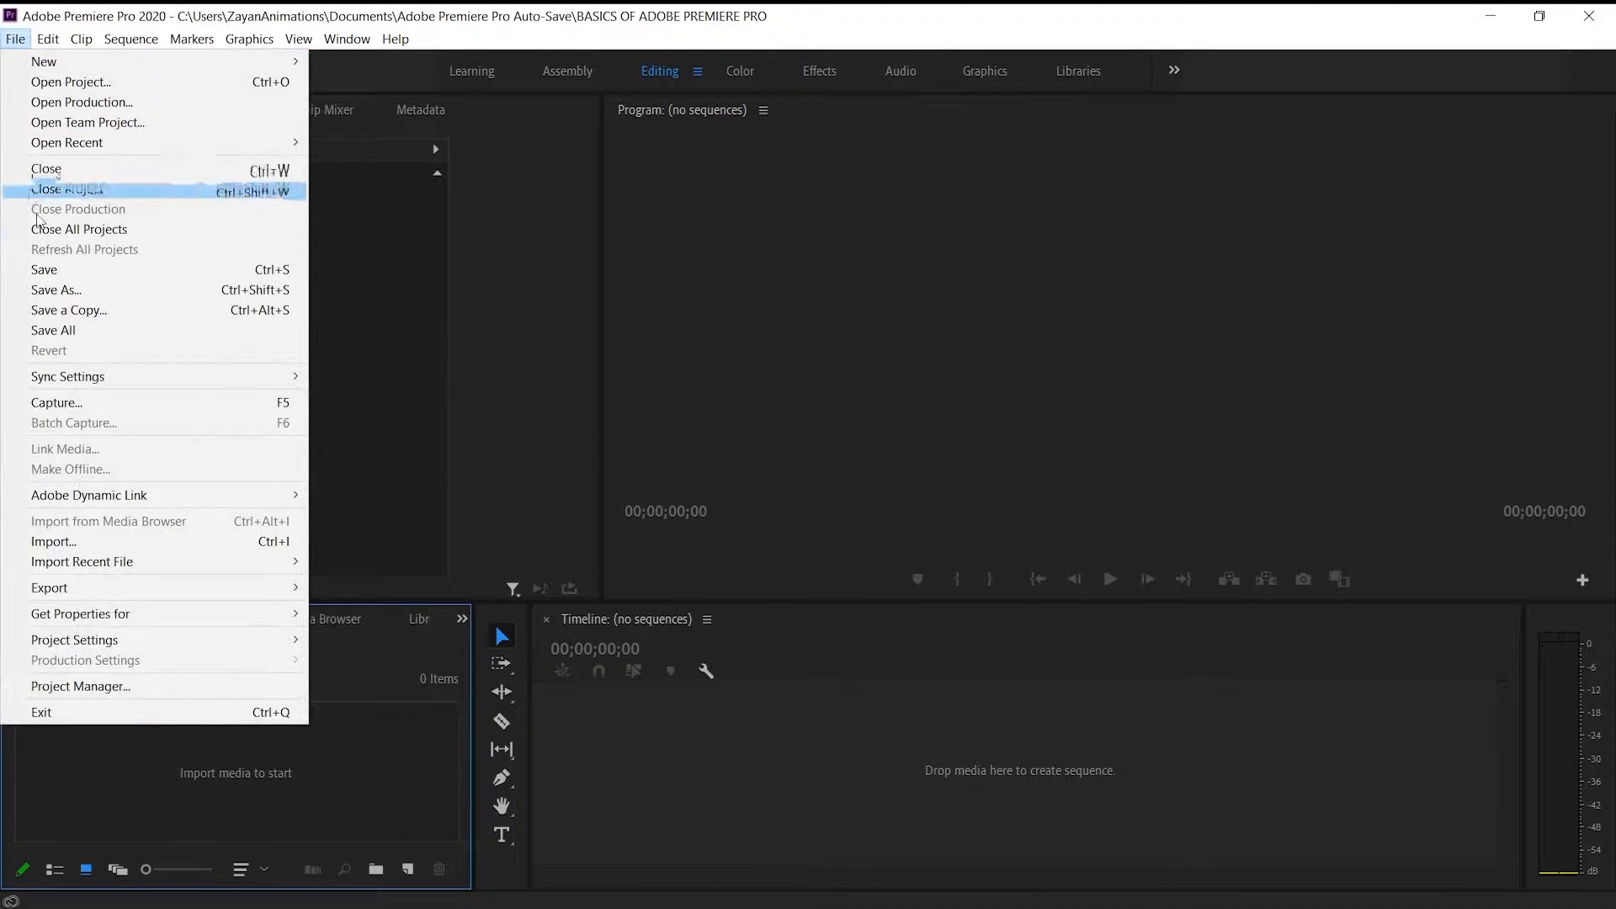
click(97, 543)
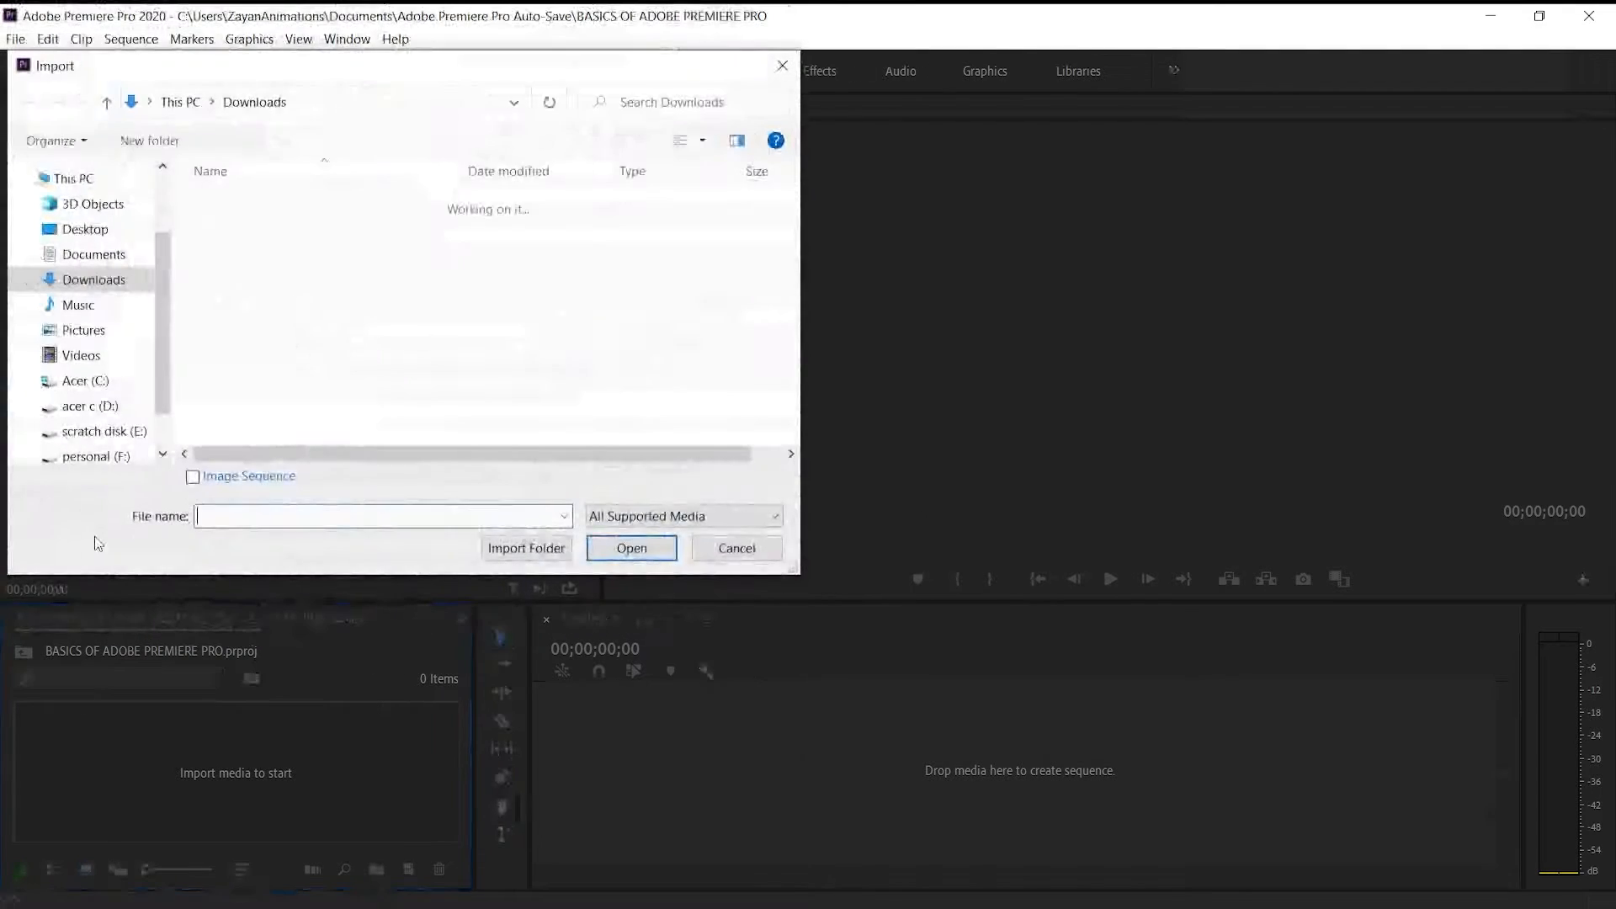
scroll(336, 346, down, 8)
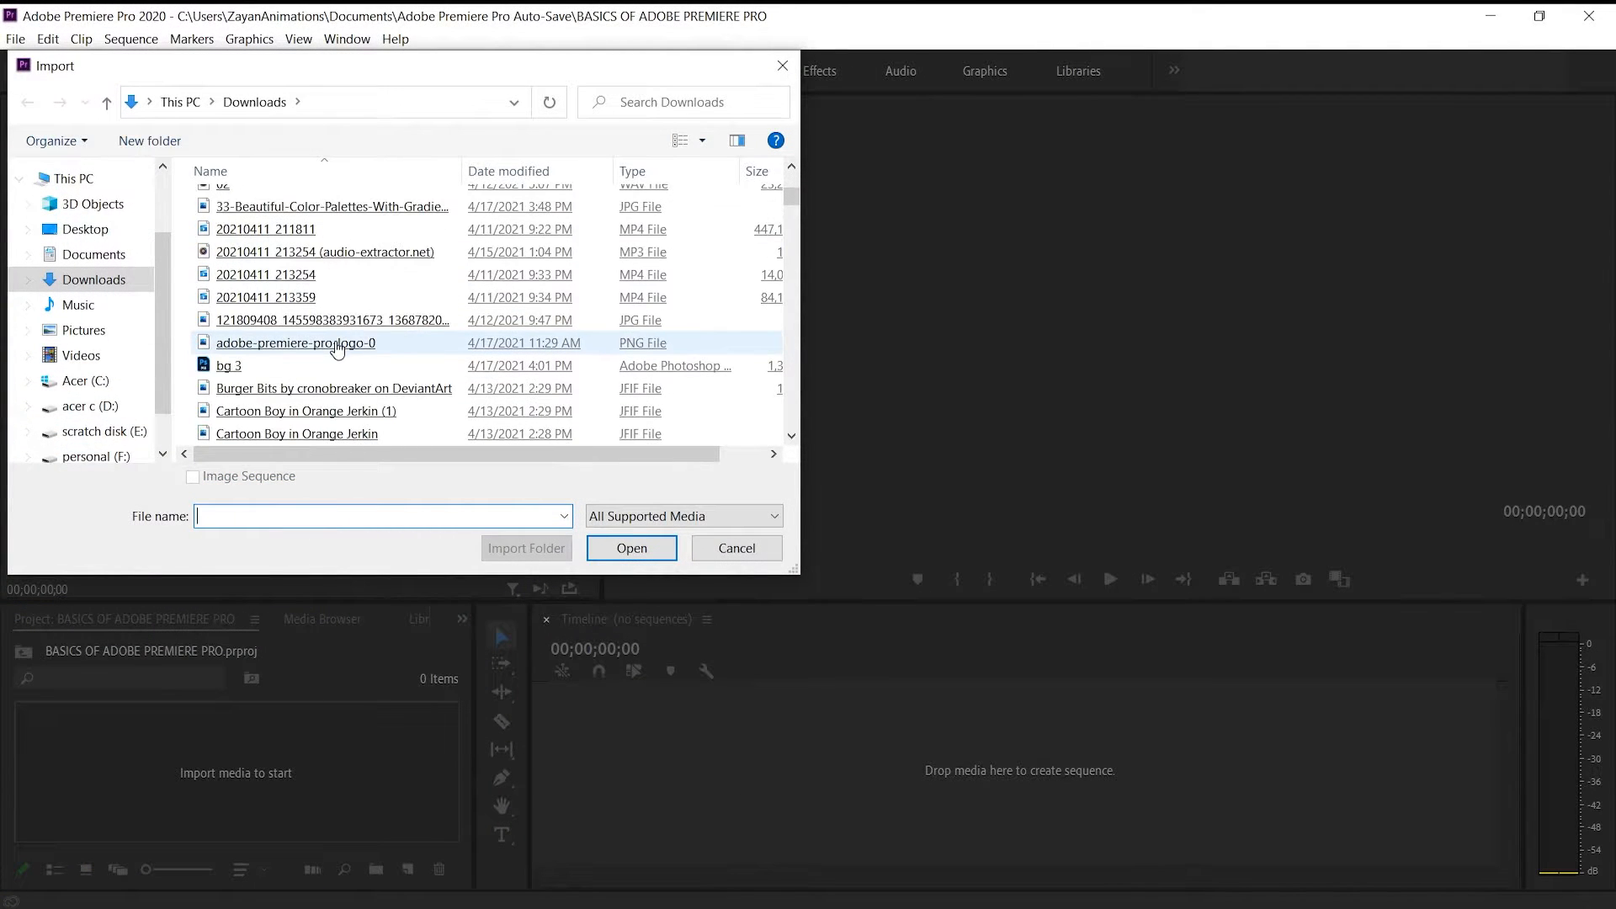
scroll(338, 348, up, 3)
scroll(337, 348, up, 2)
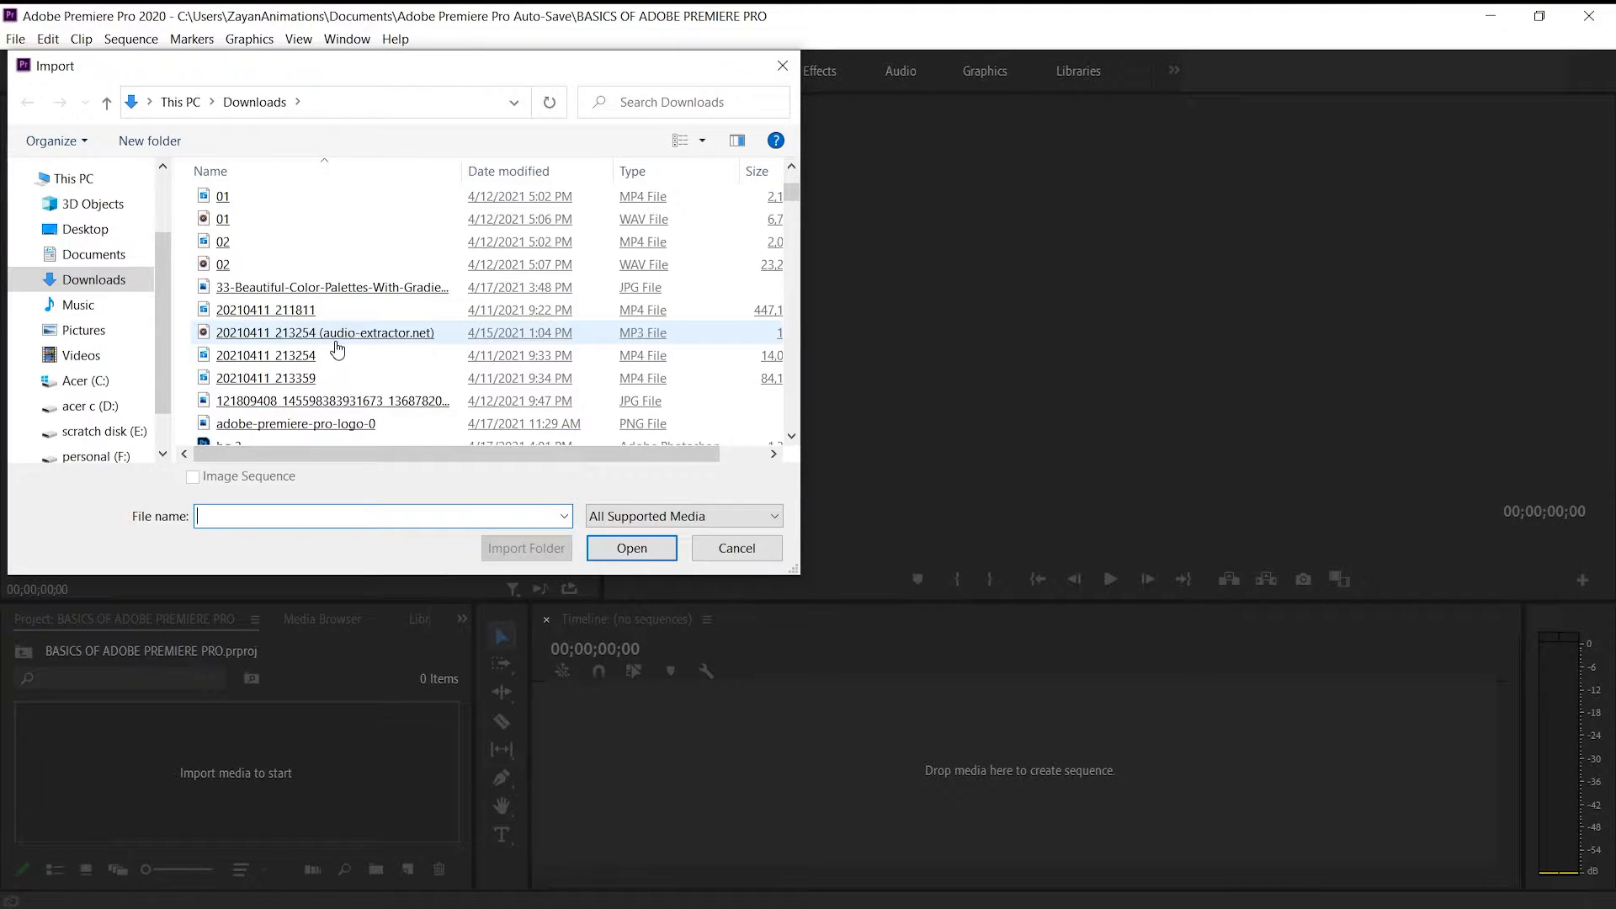
scroll(338, 348, down, 5)
scroll(337, 348, up, 2)
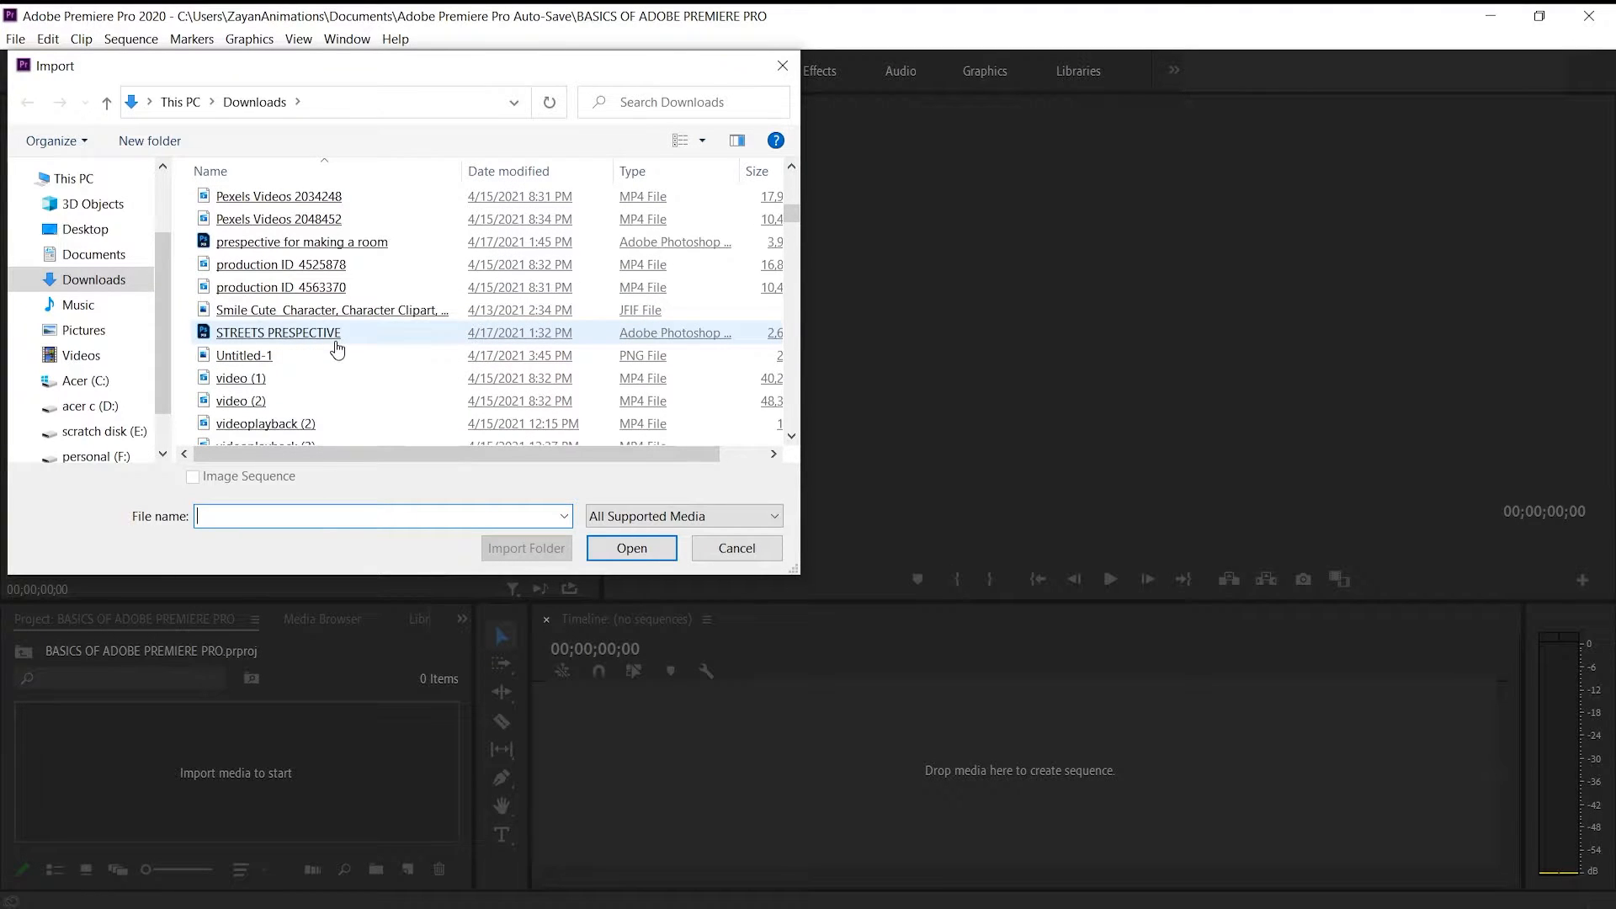
scroll(303, 295, up, 3)
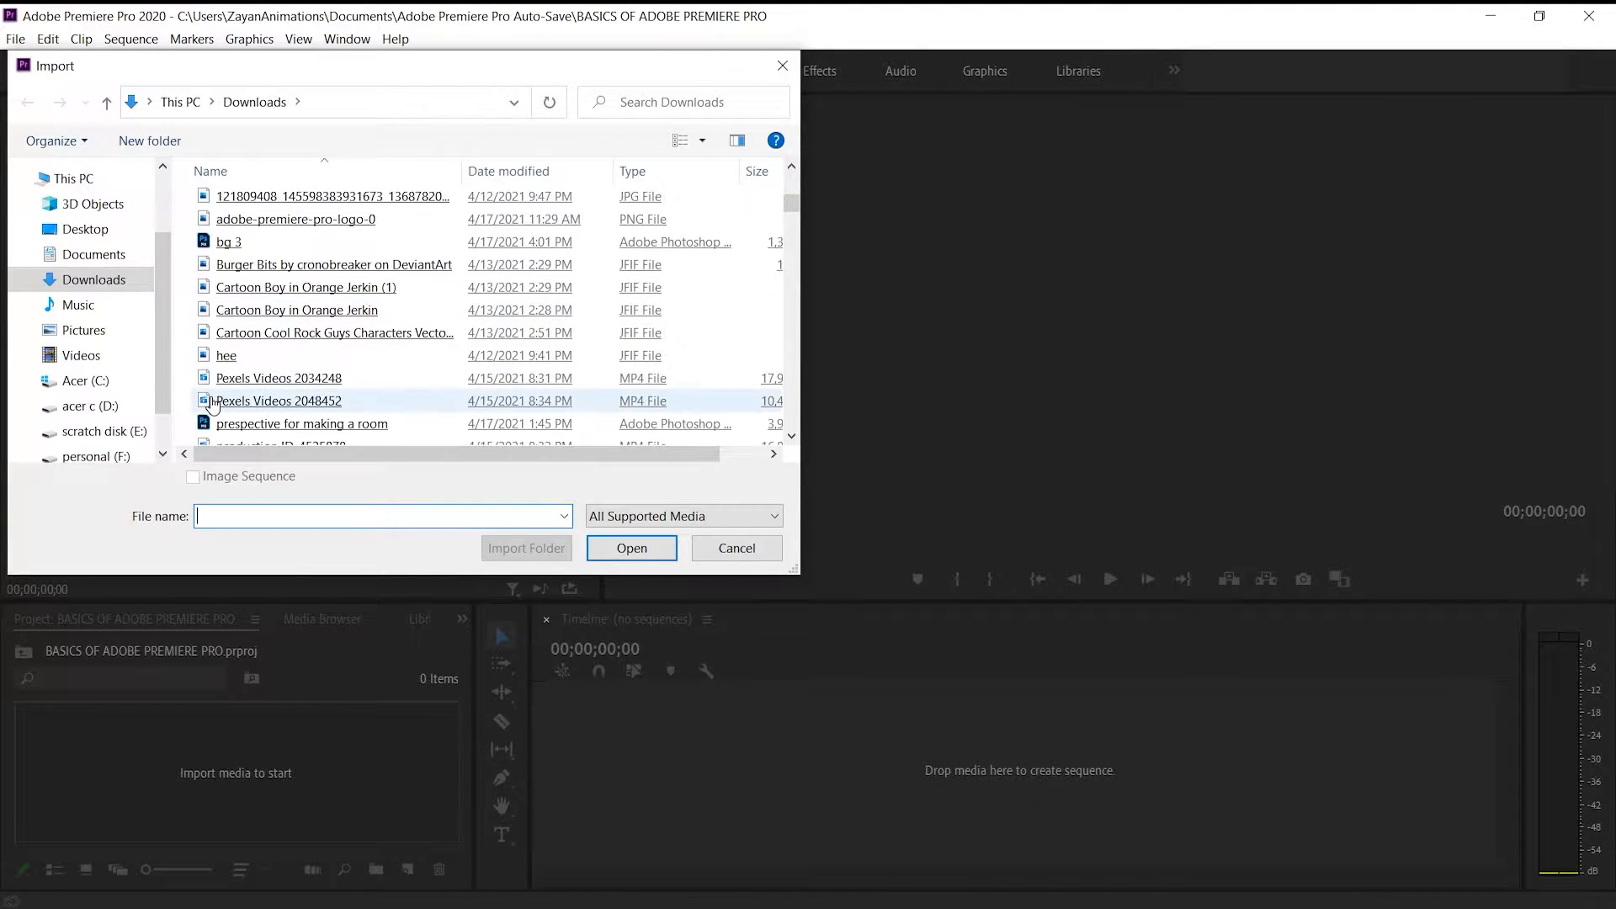
scroll(213, 404, down, 5)
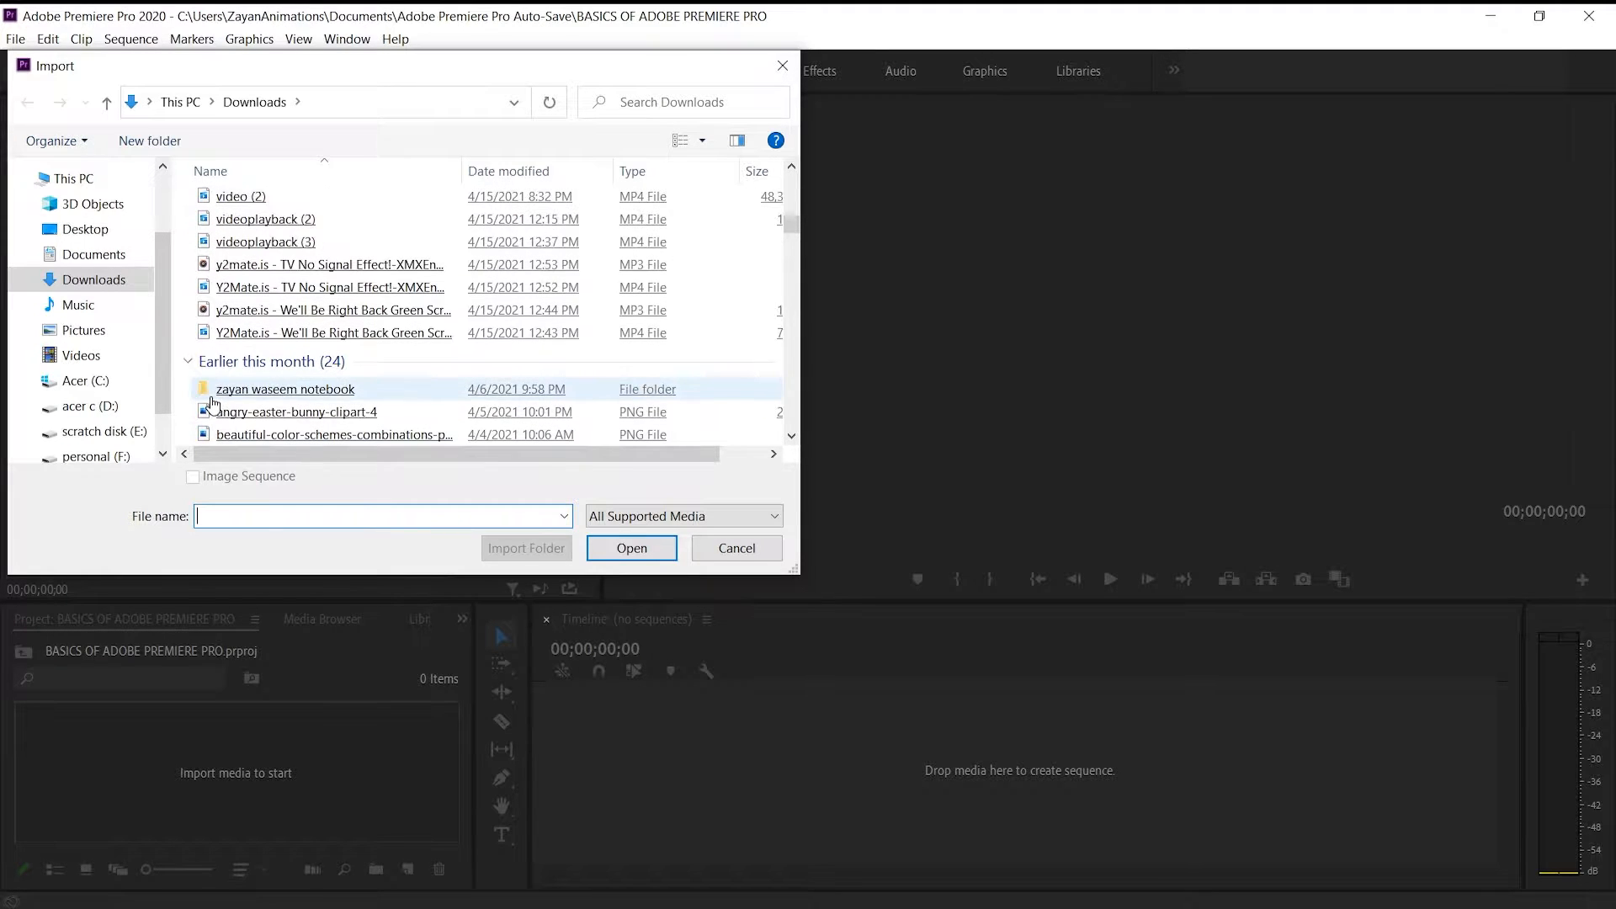
scroll(213, 404, up, 2)
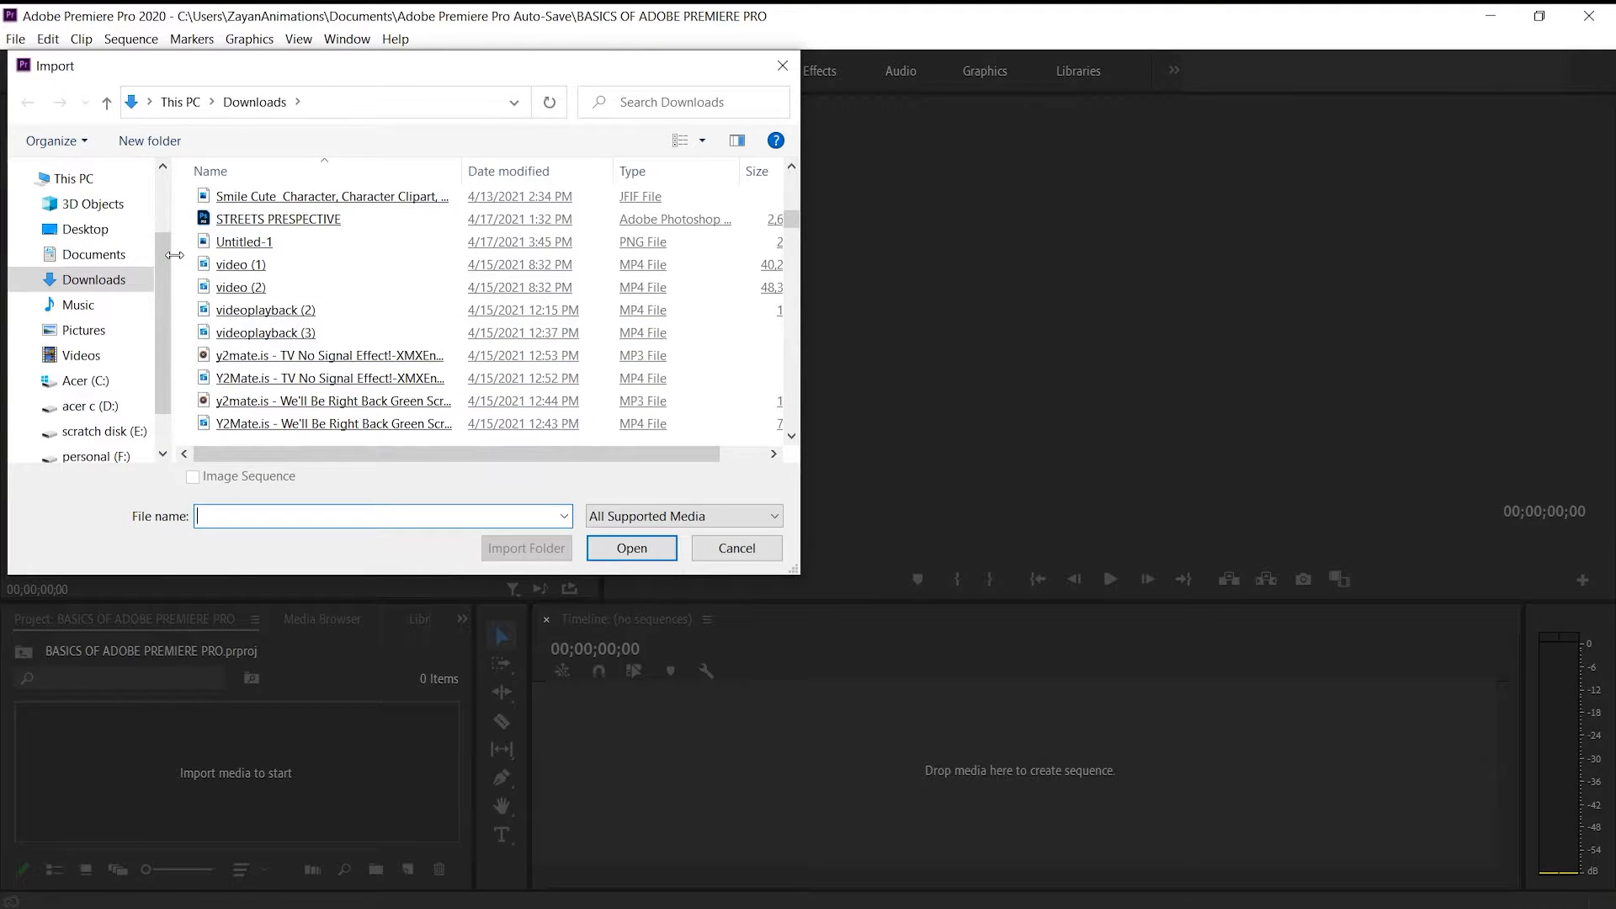
scroll(285, 287, up, 3)
scroll(286, 287, down, 1)
scroll(285, 287, up, 3)
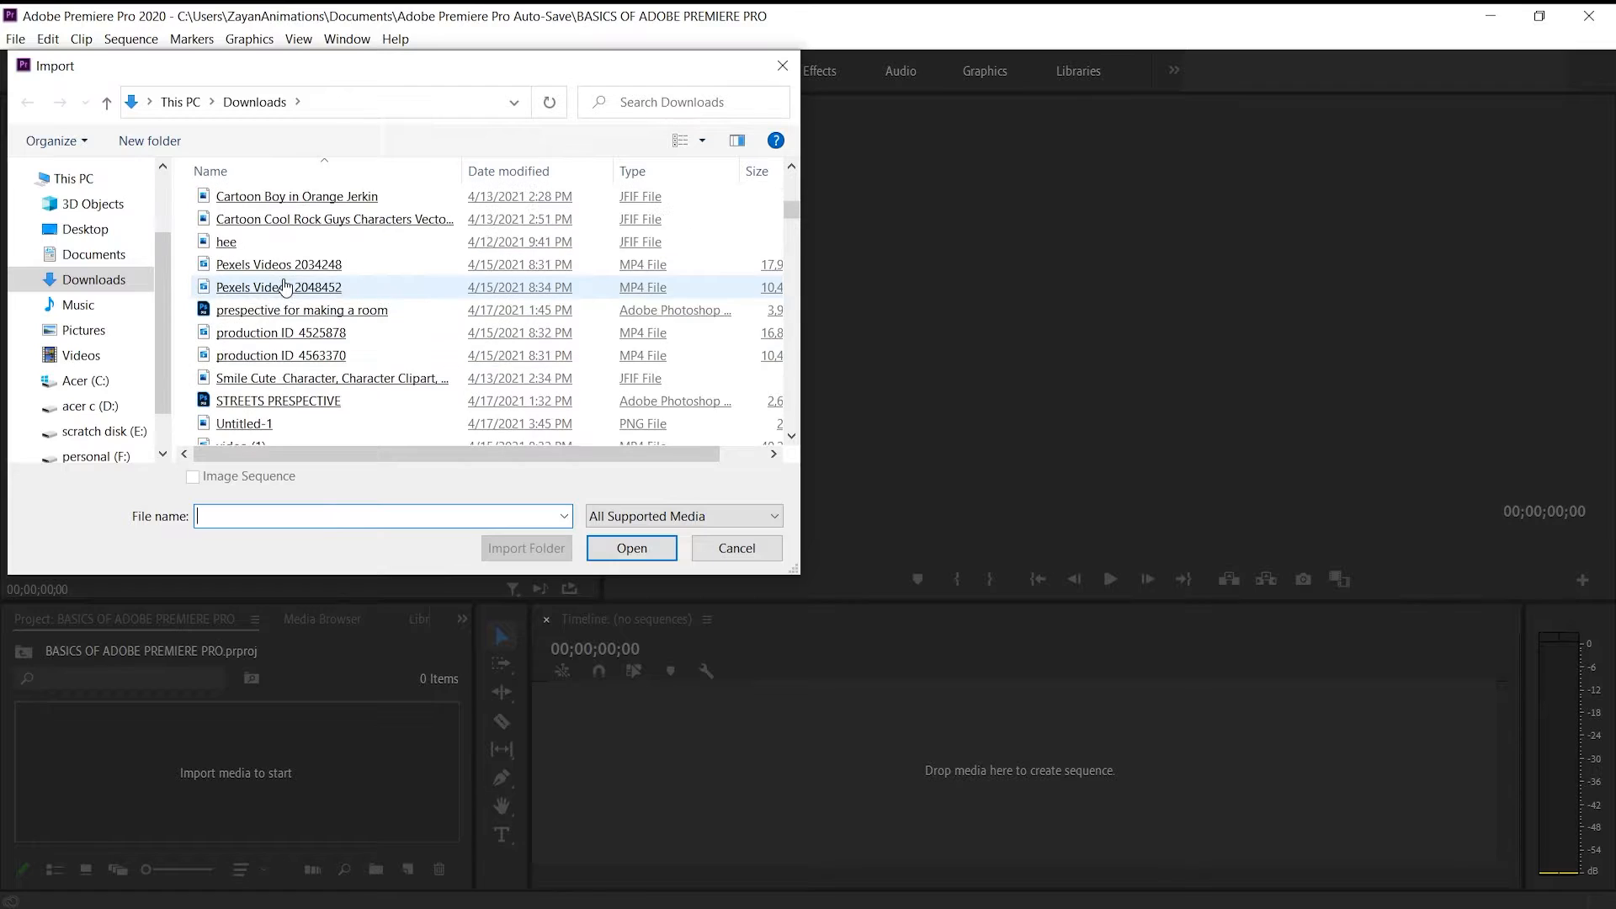
scroll(244, 371, down, 1)
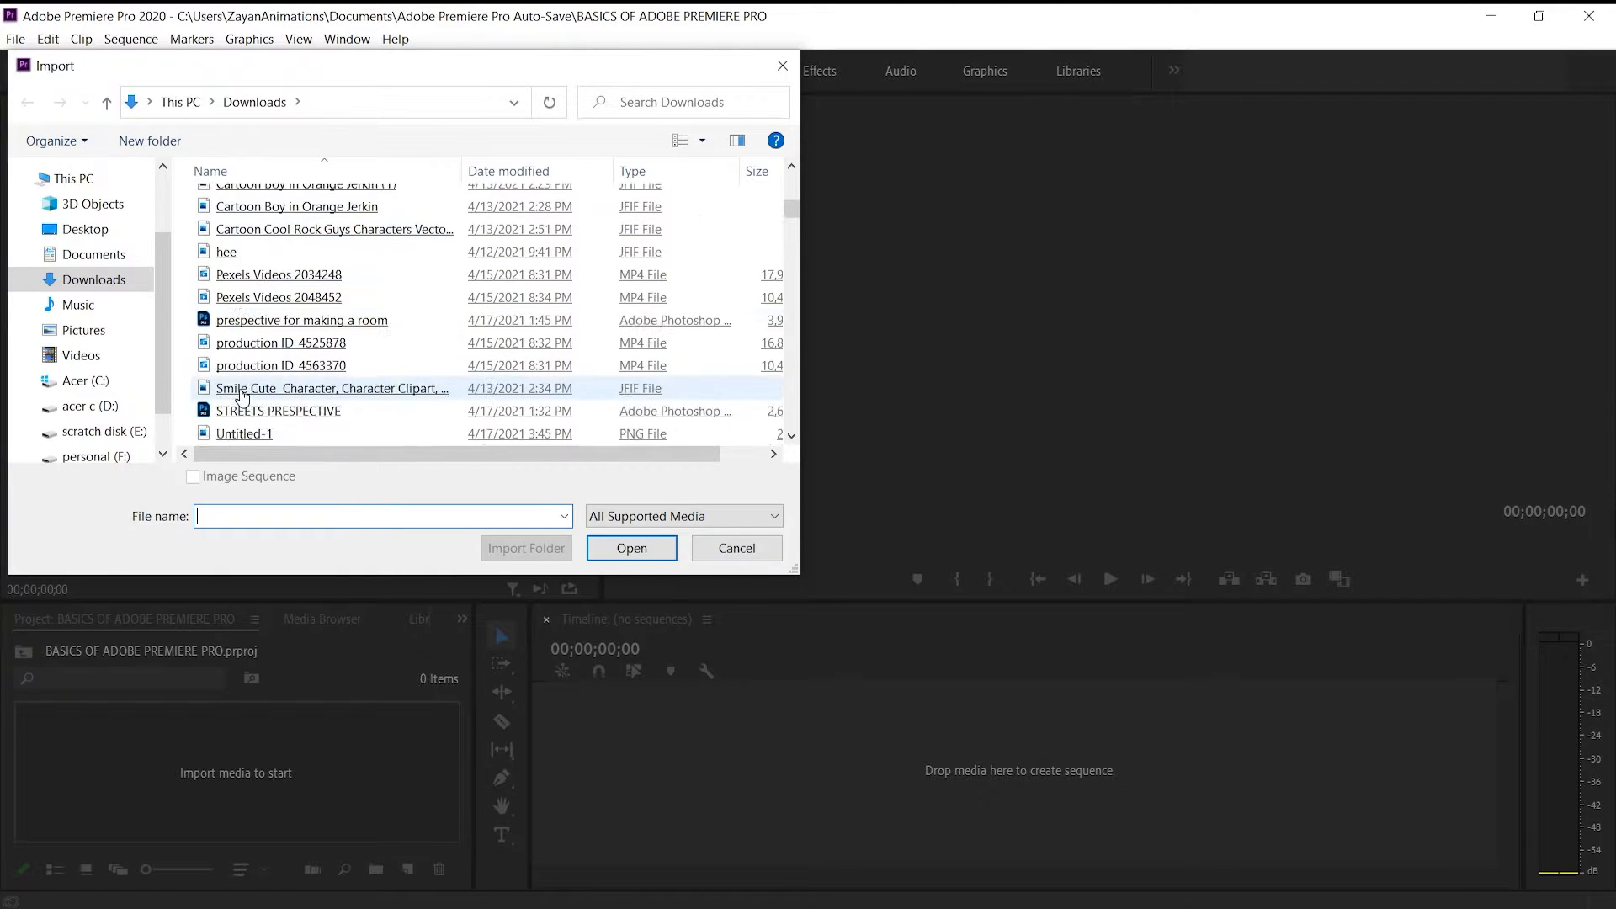
click(192, 365)
ctrl+click(194, 343)
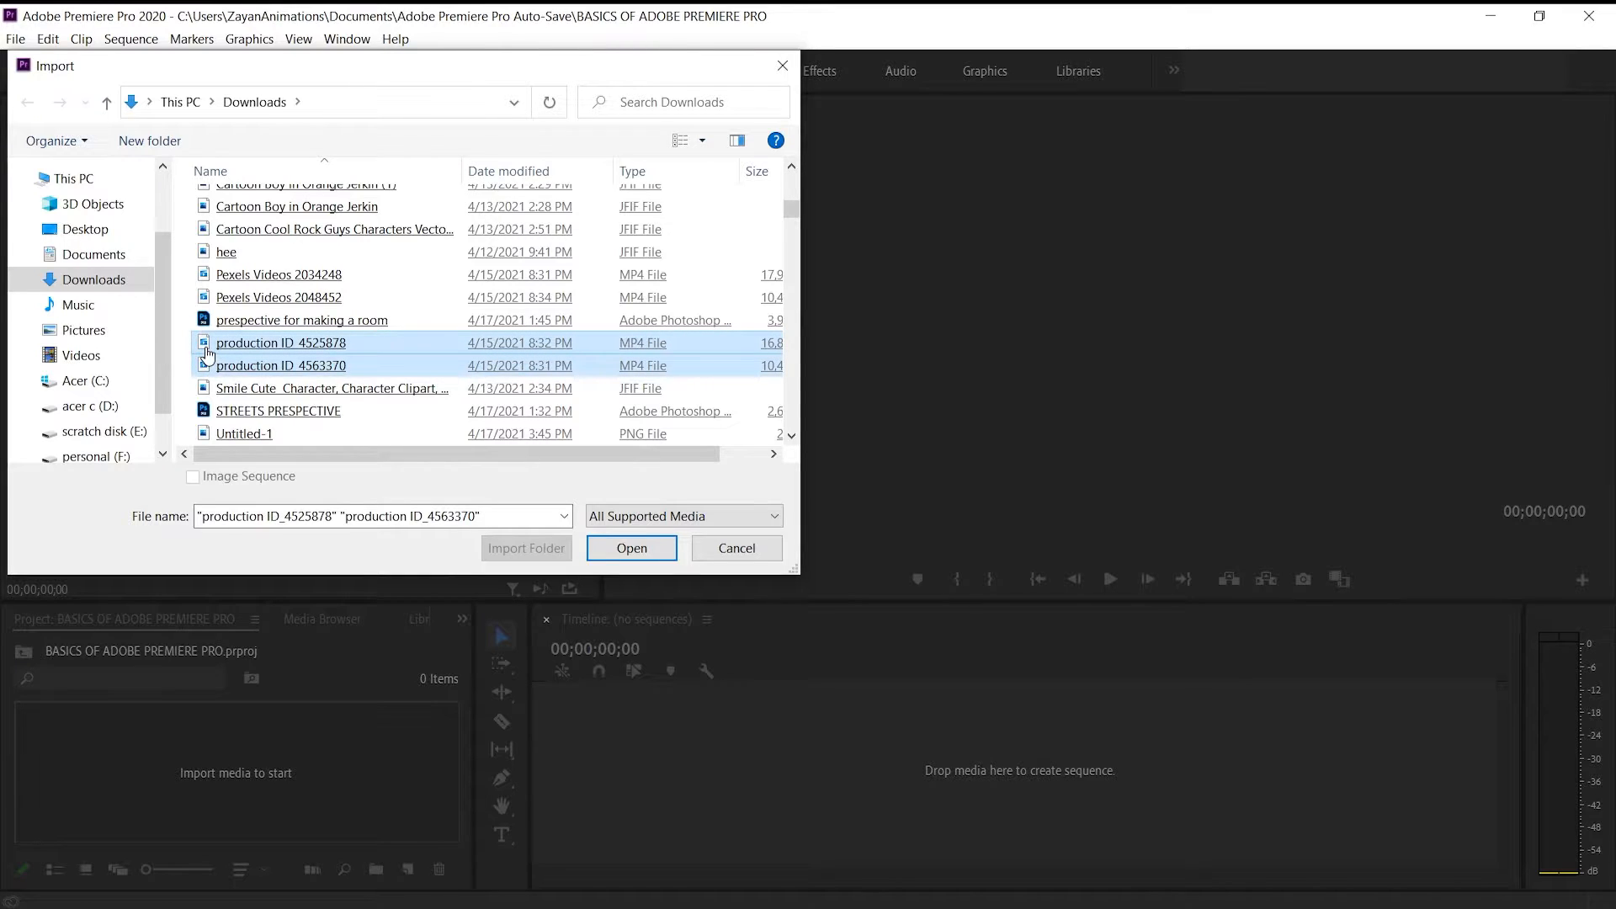
click(637, 547)
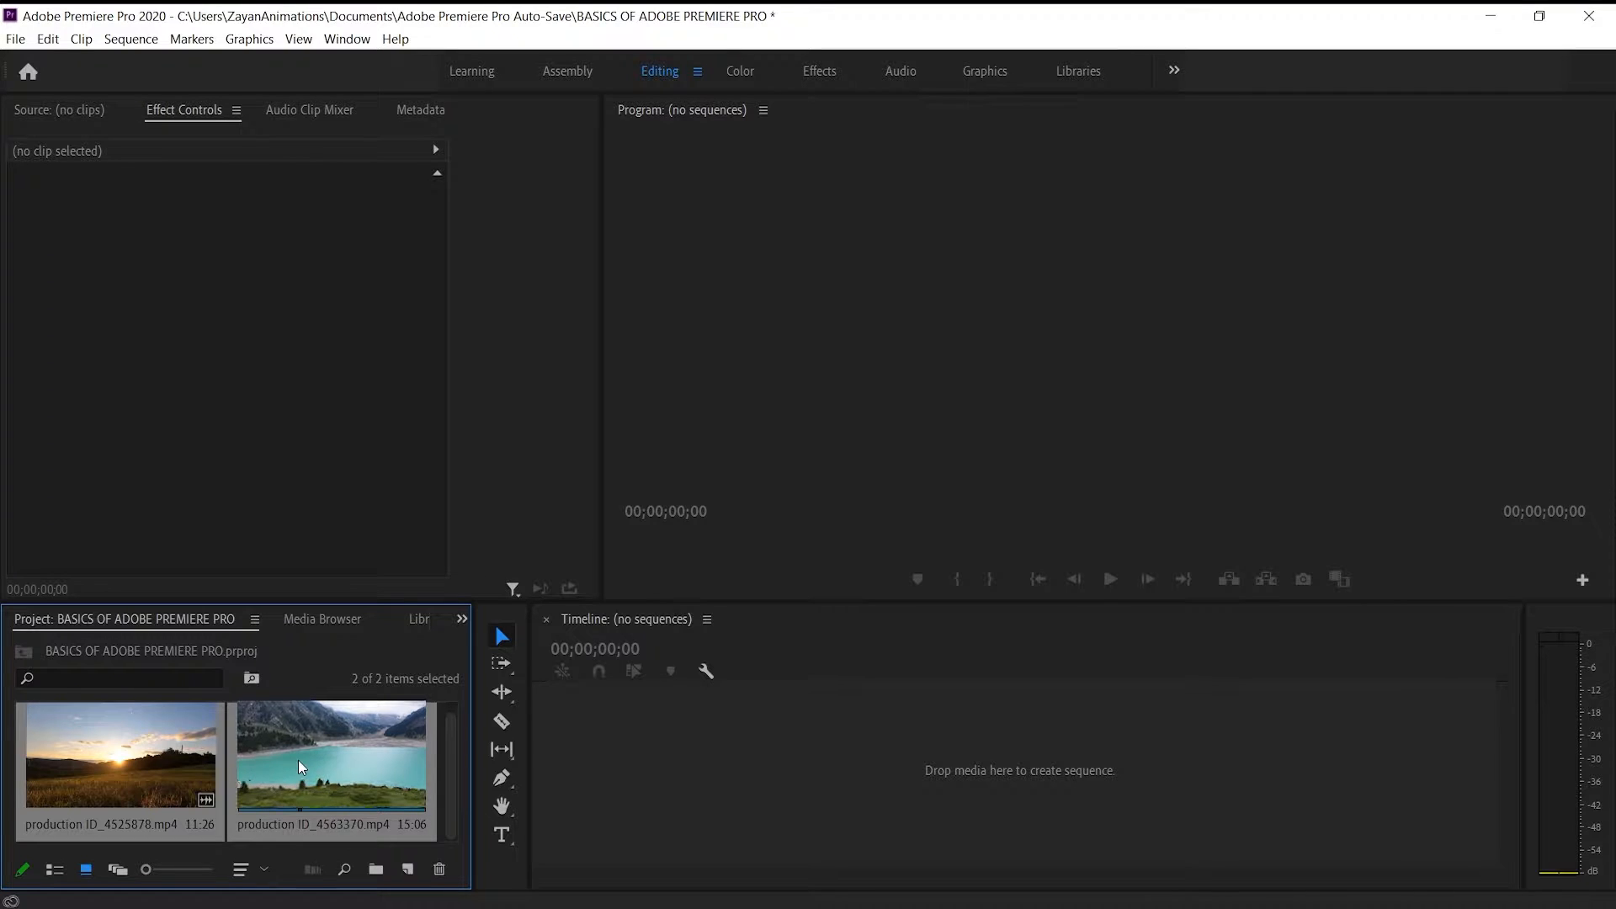
Create a sequence from the lake clip production ID_4563370 by placing it on the empty timeline
click(441, 806)
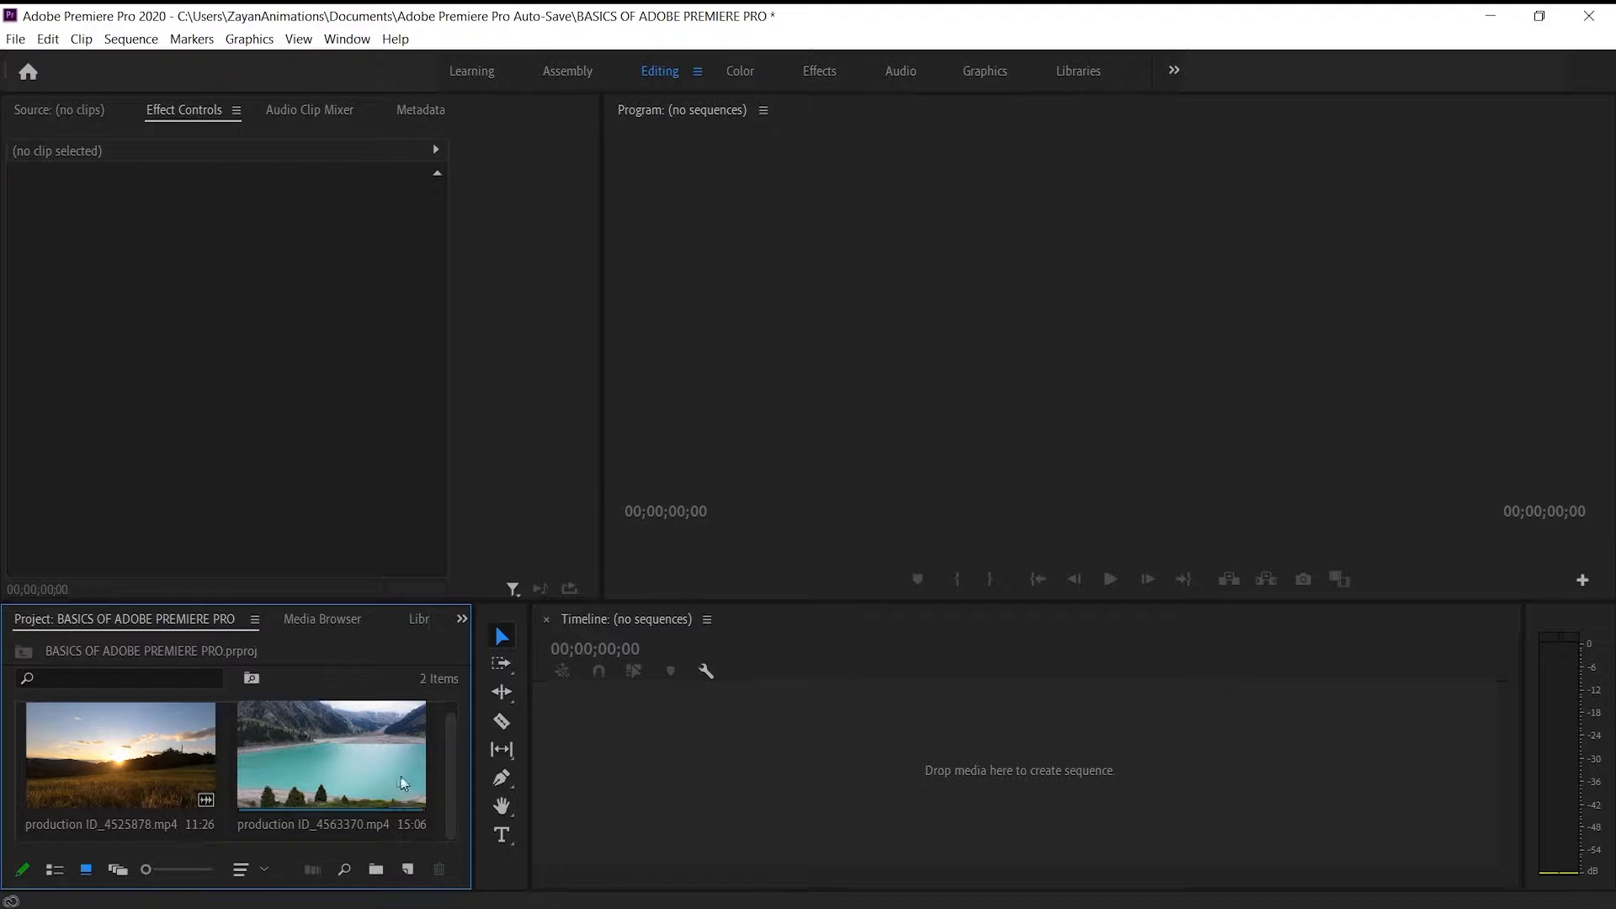
click(364, 761)
drag(364, 761, 994, 773)
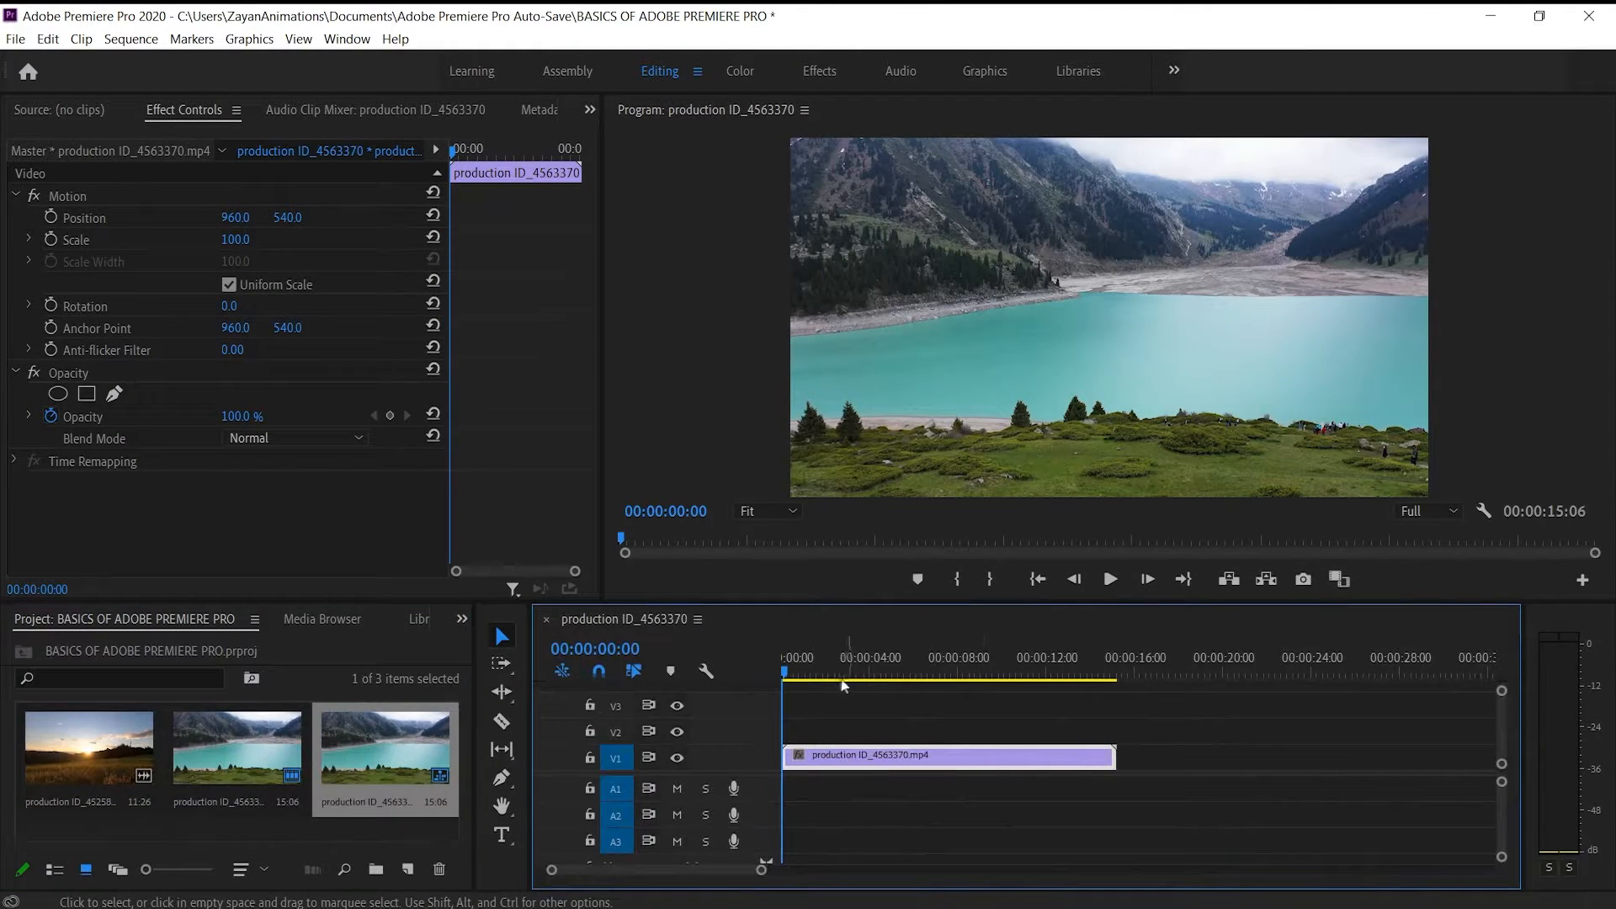
Play a few seconds of the lake clip from about 2 seconds into the sequence, then stop playback
drag(786, 673, 836, 682)
key(space)
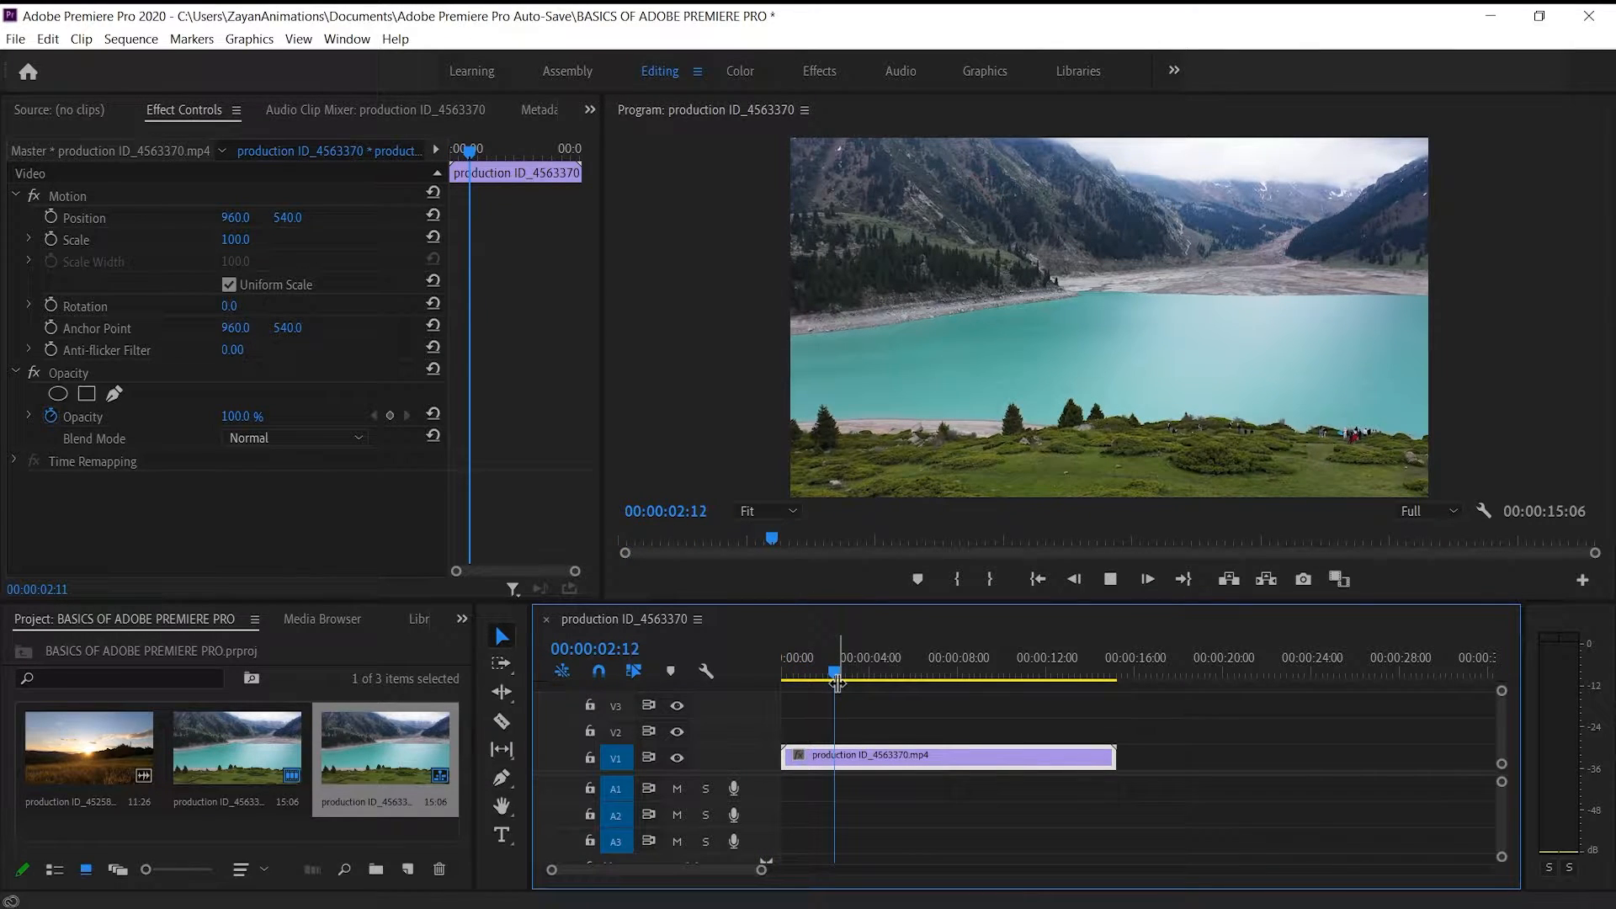
key(space)
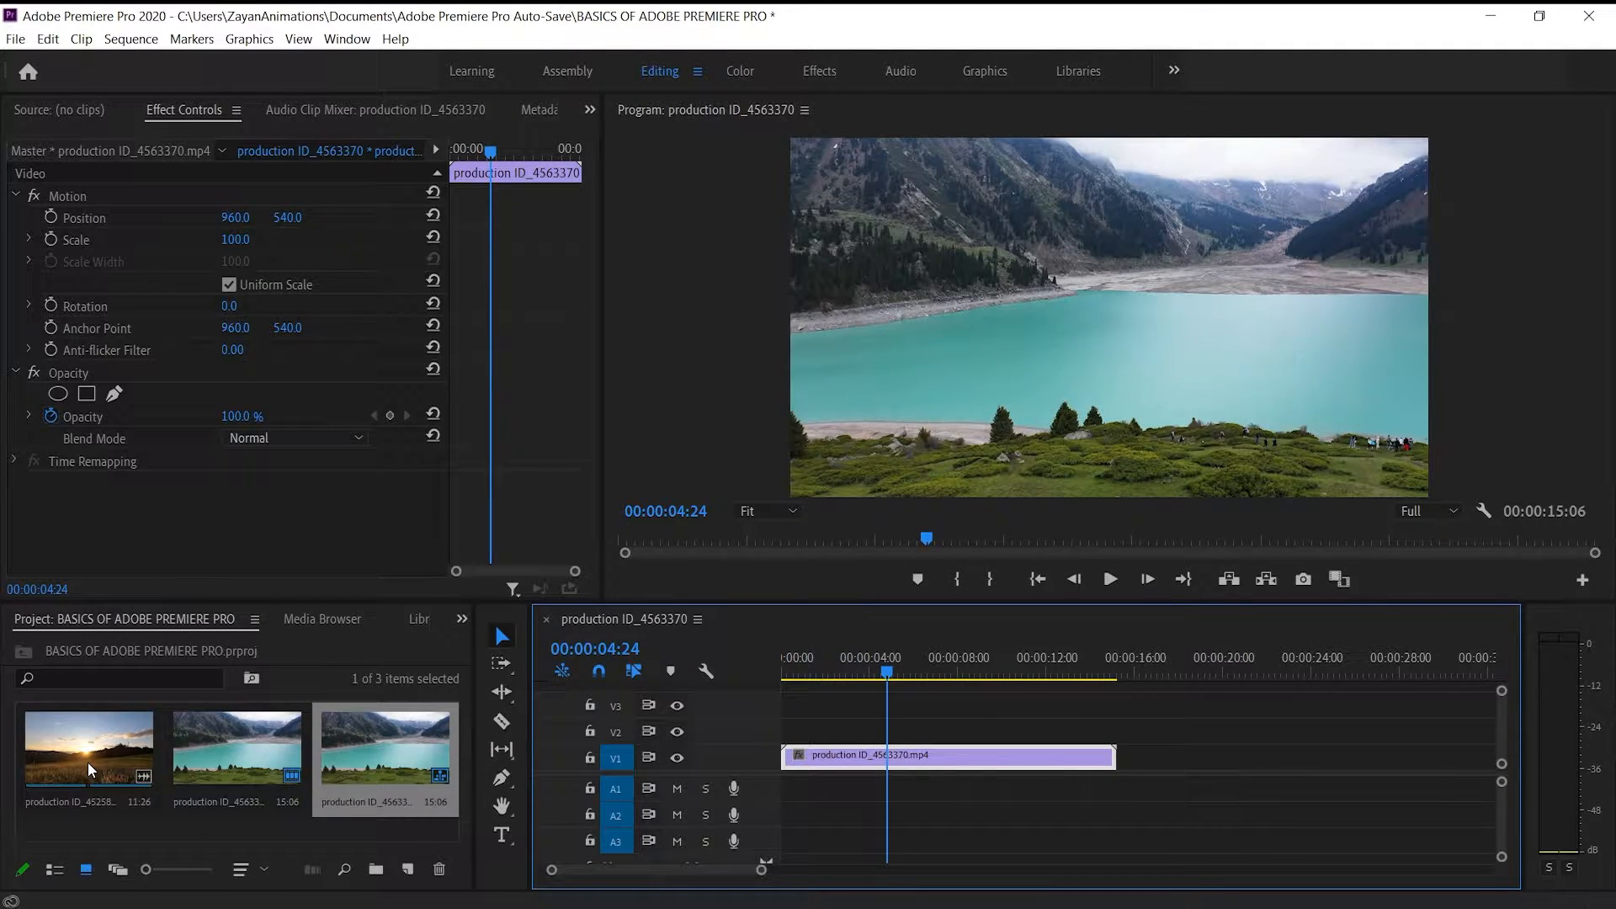
Add the sunset clip production ID_4525878 directly after the lake clip on V1 and preview the cut between them
drag(97, 732, 1126, 757)
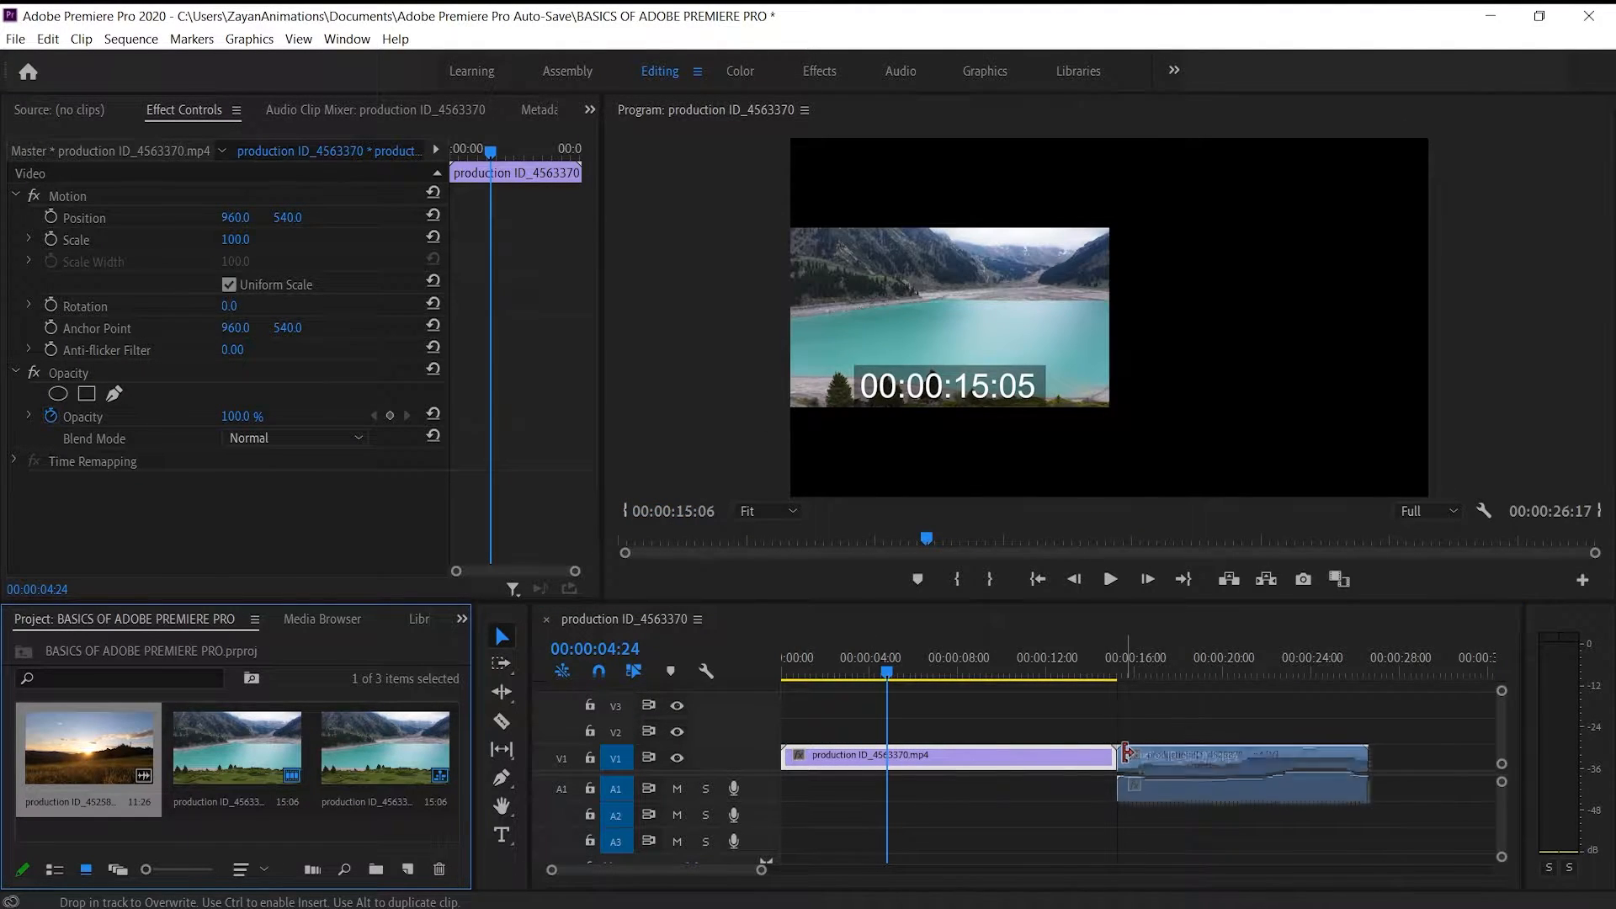
click(1111, 672)
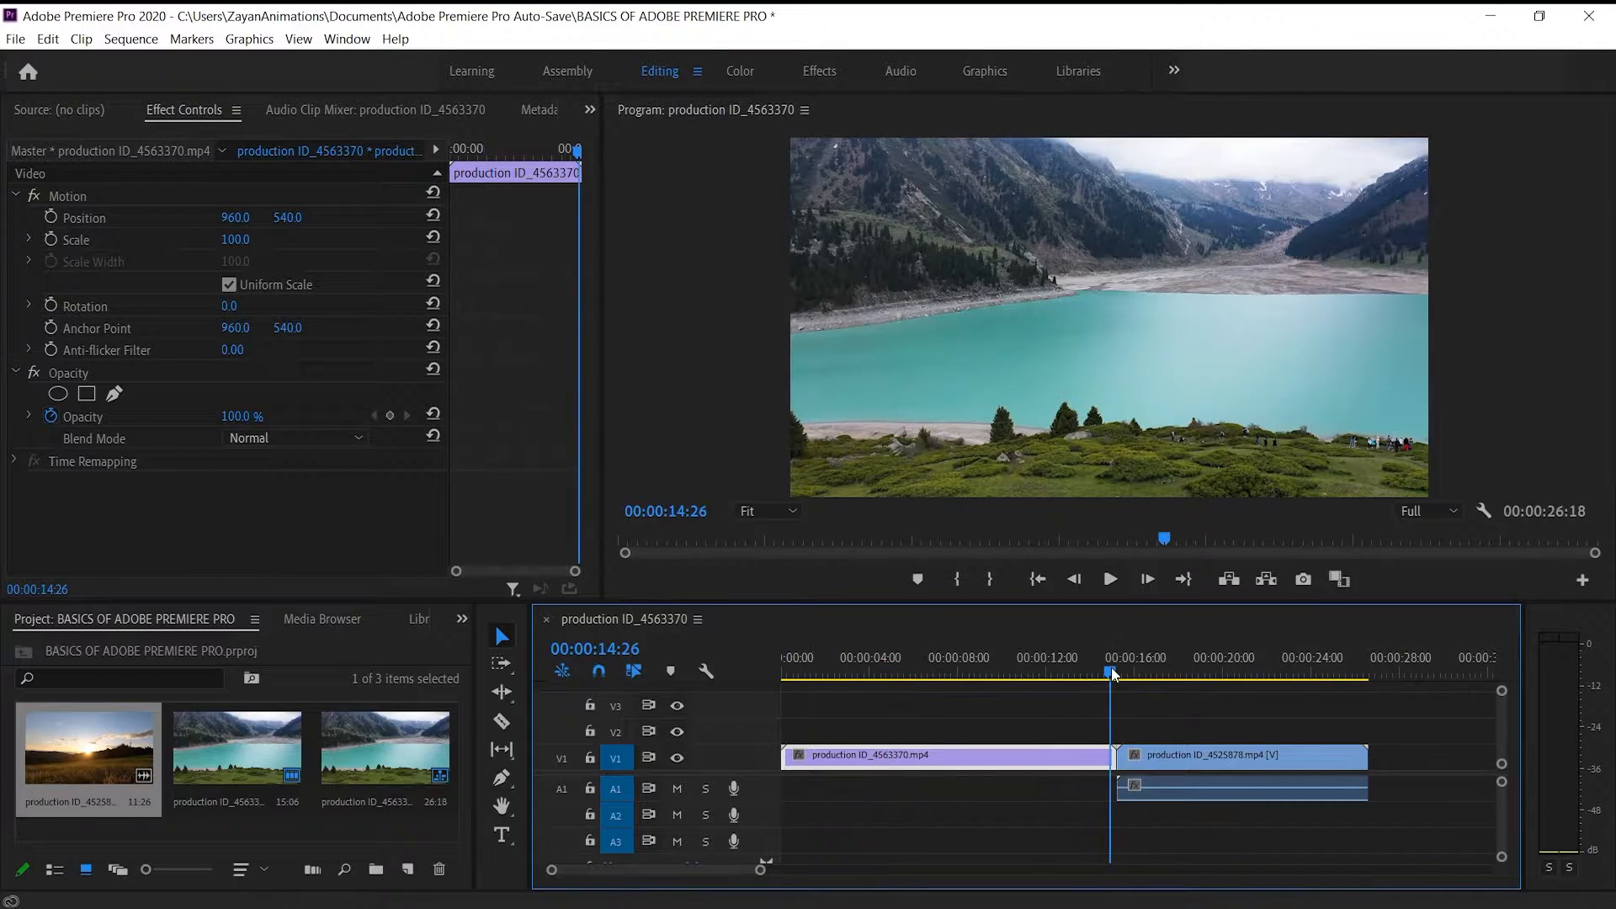
key(space)
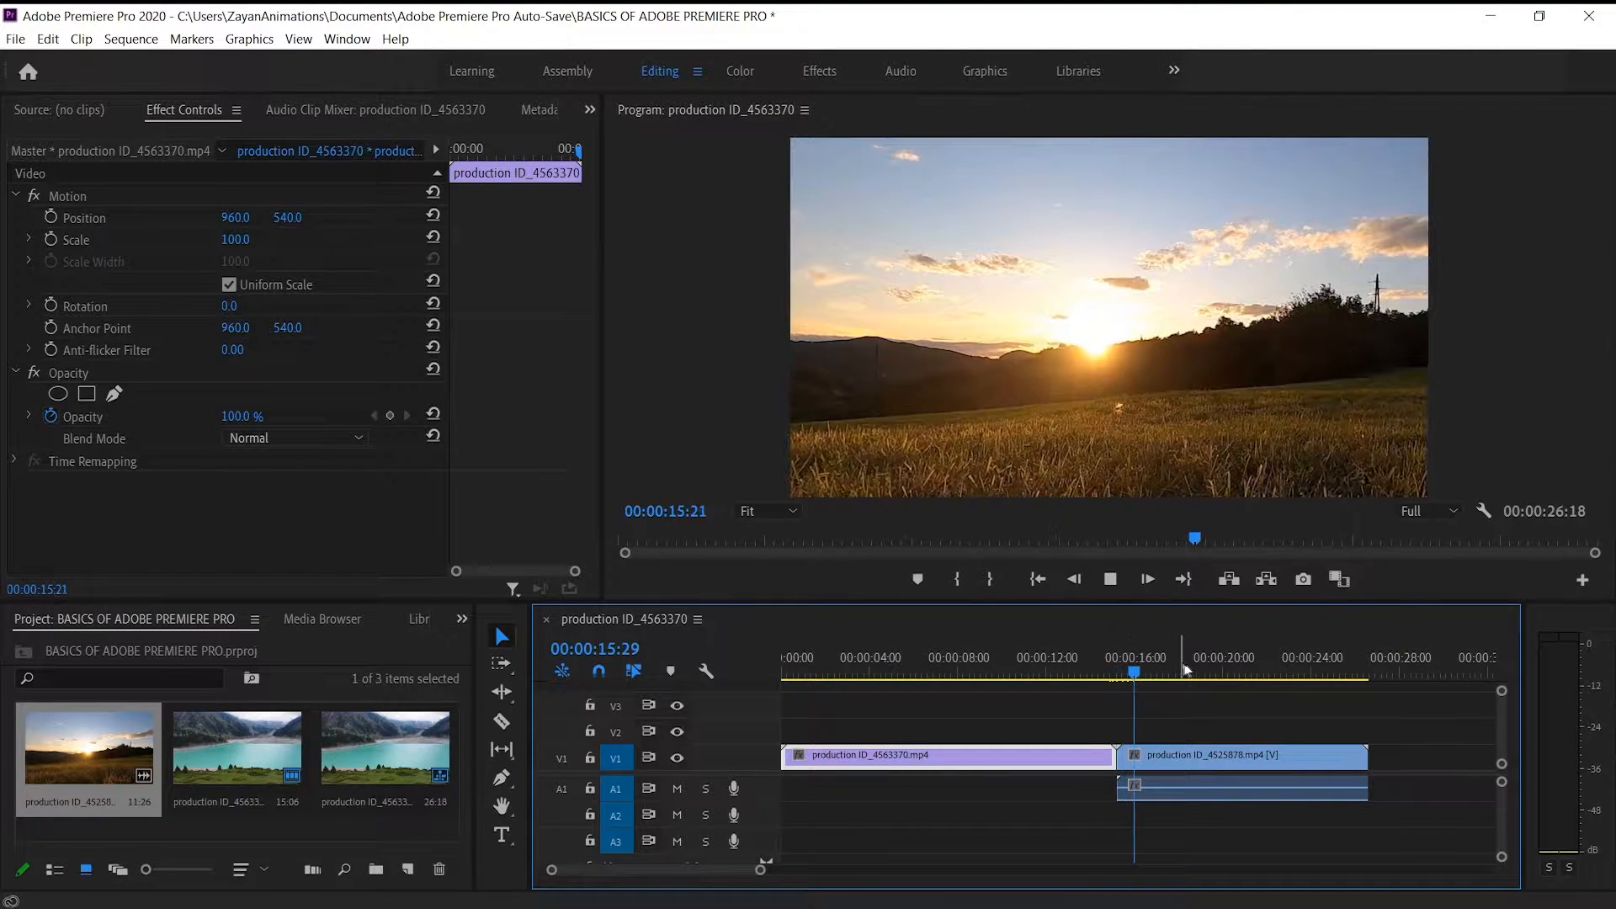
key(space)
Select the sunset clip and move the playhead back into the lake clip at 00:00:07:07
click(1225, 757)
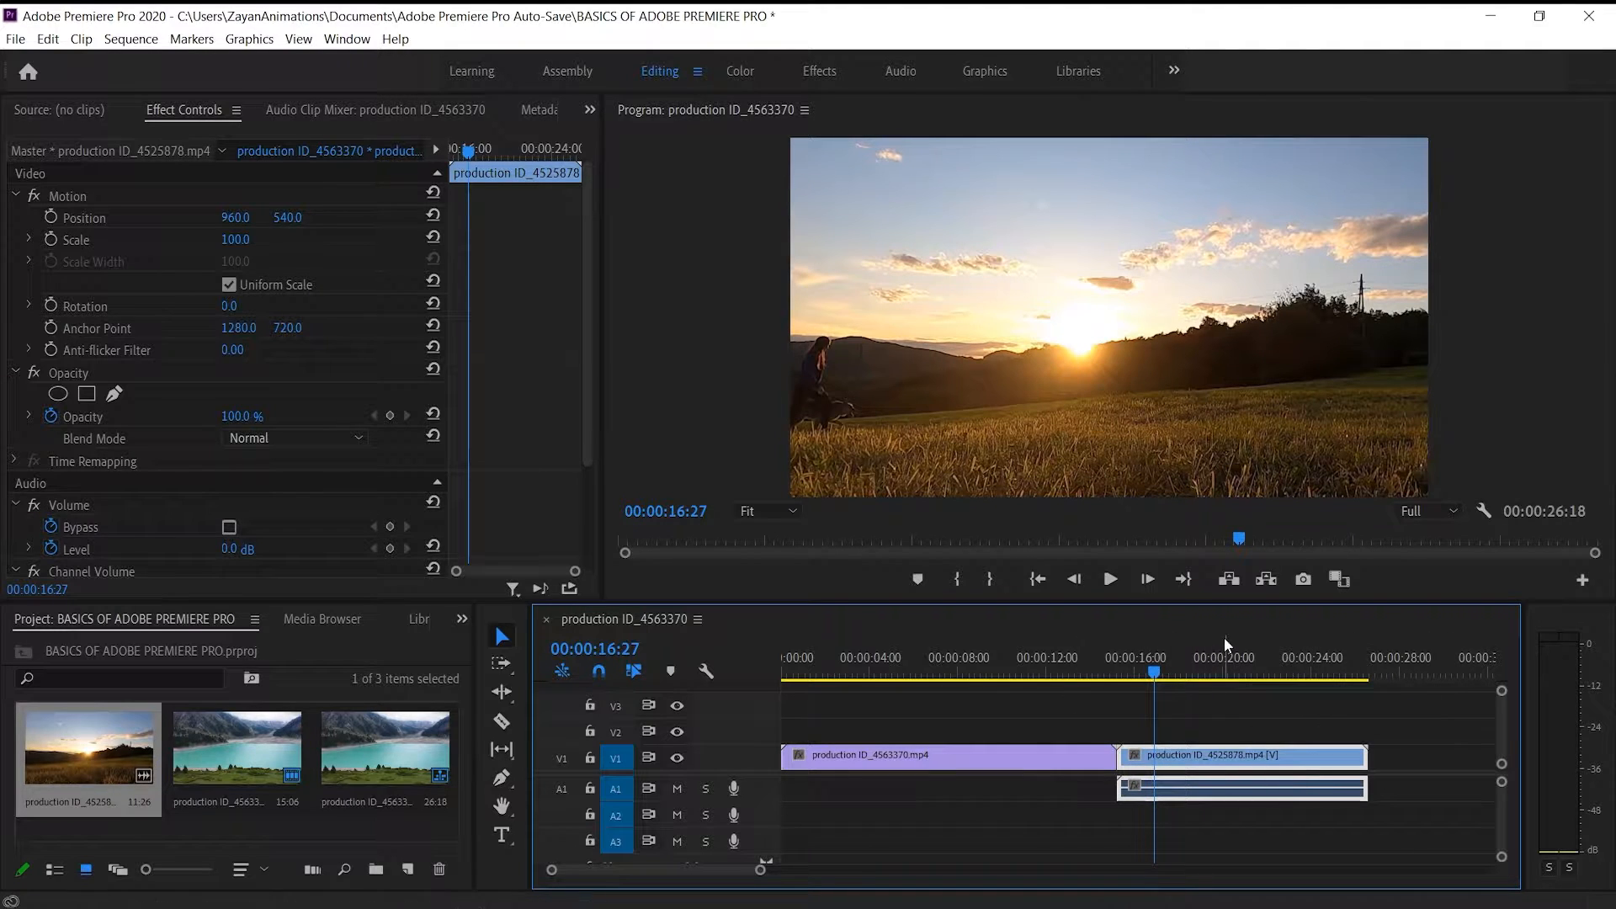
click(1012, 671)
drag(1013, 667, 1013, 672)
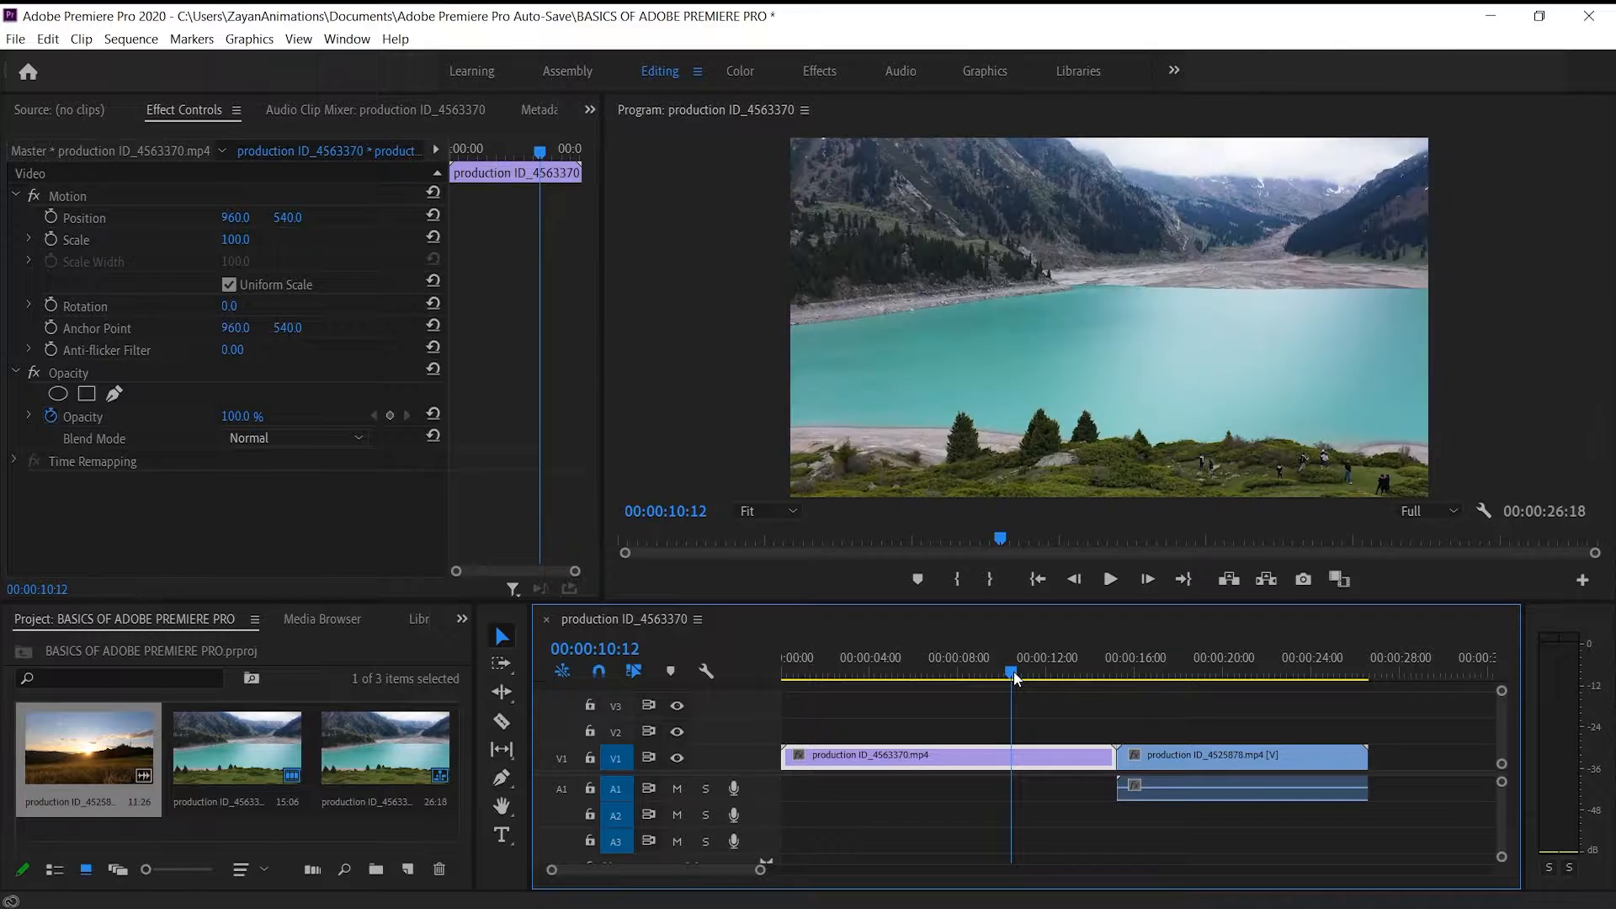
click(943, 679)
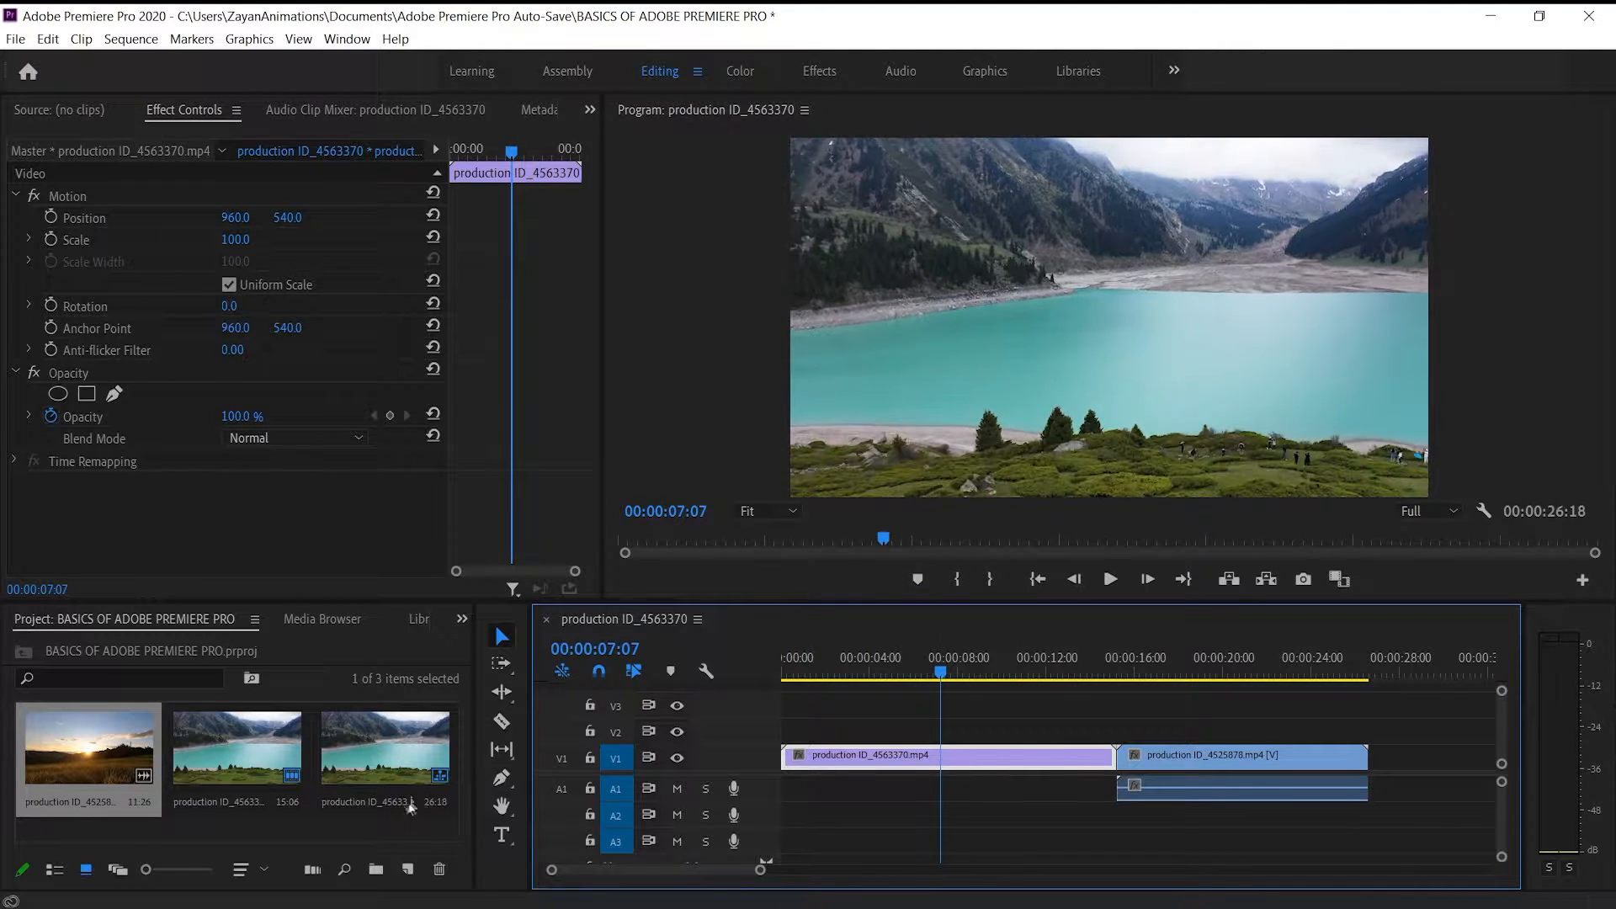
Import the clips Pexels Videos 2034248 and Pexels Videos 2048452 from the Downloads folder into the project
right_click(402, 830)
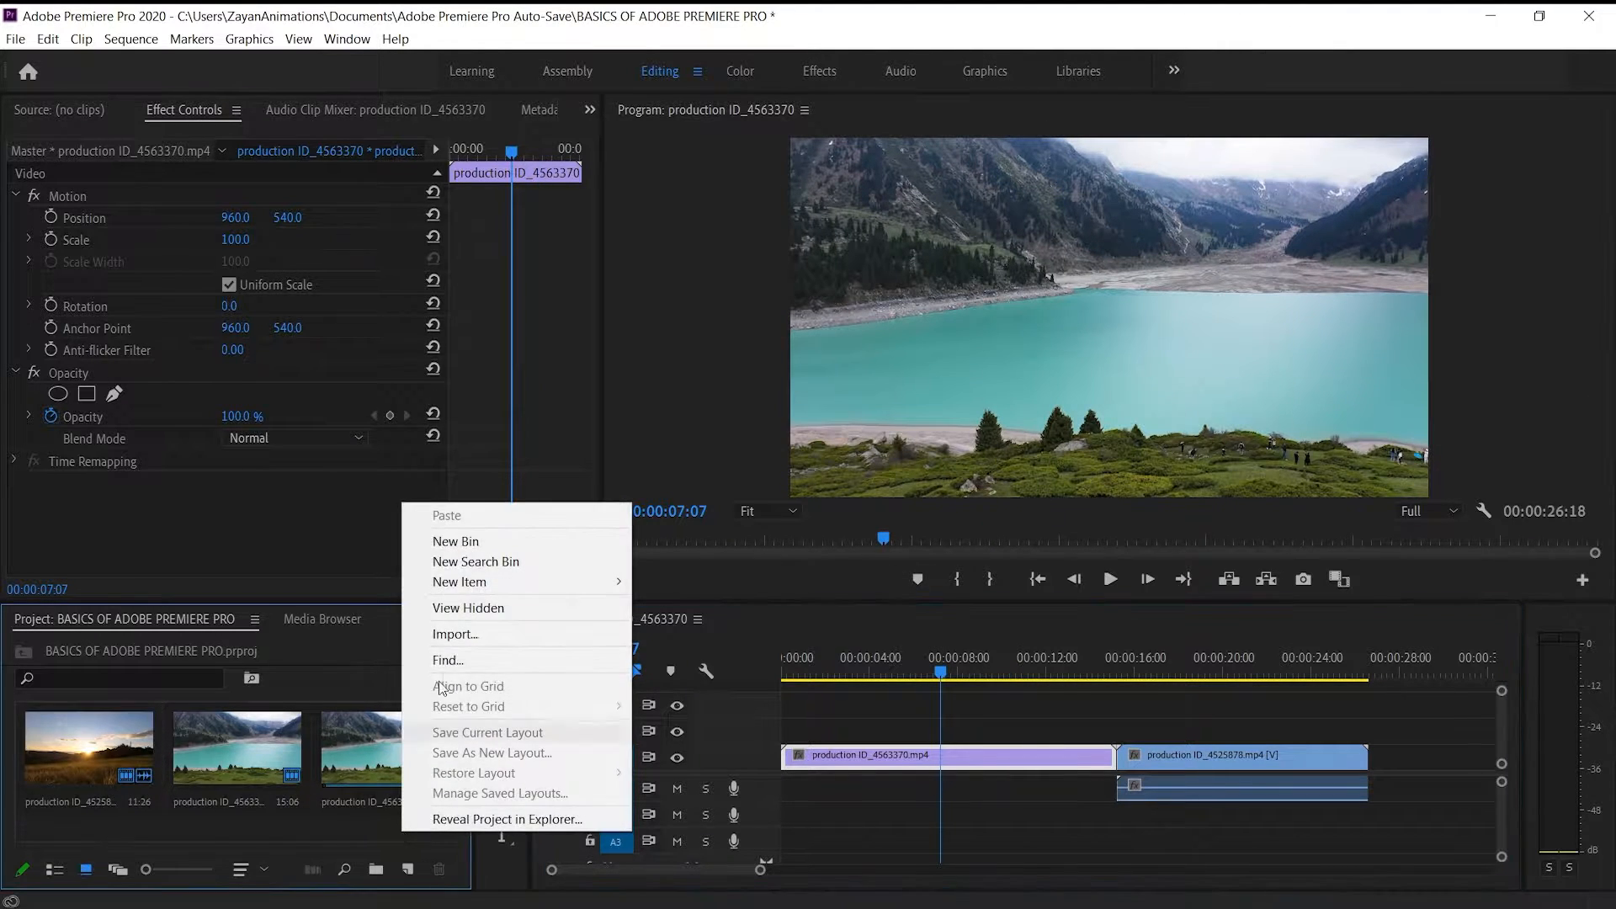
click(449, 629)
scroll(483, 377, down, 4)
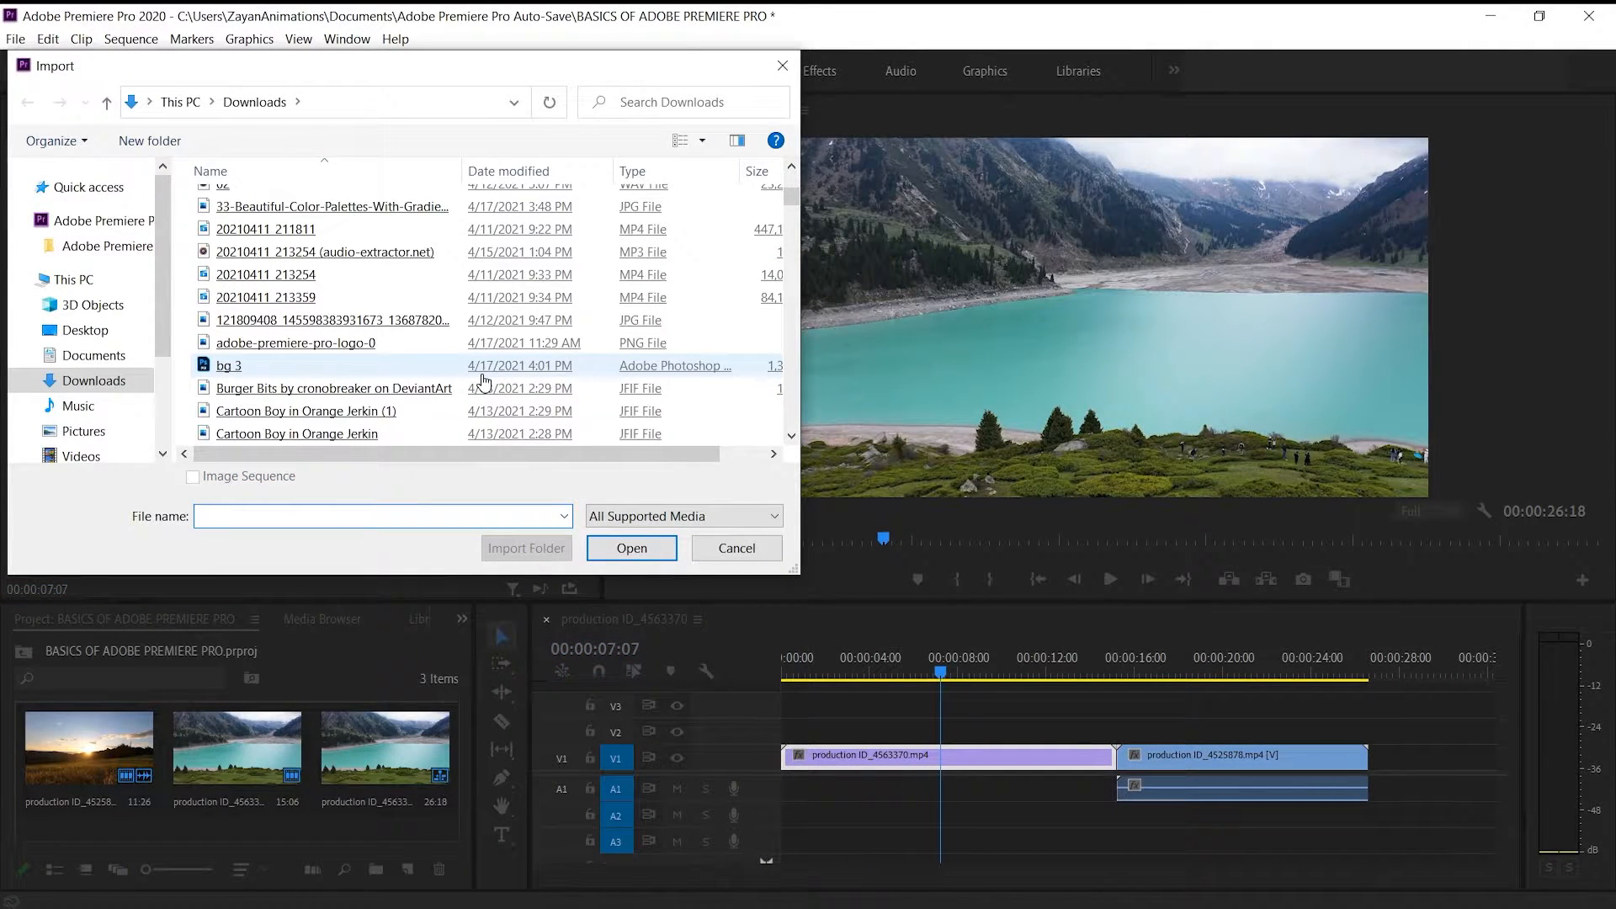
scroll(484, 381, down, 5)
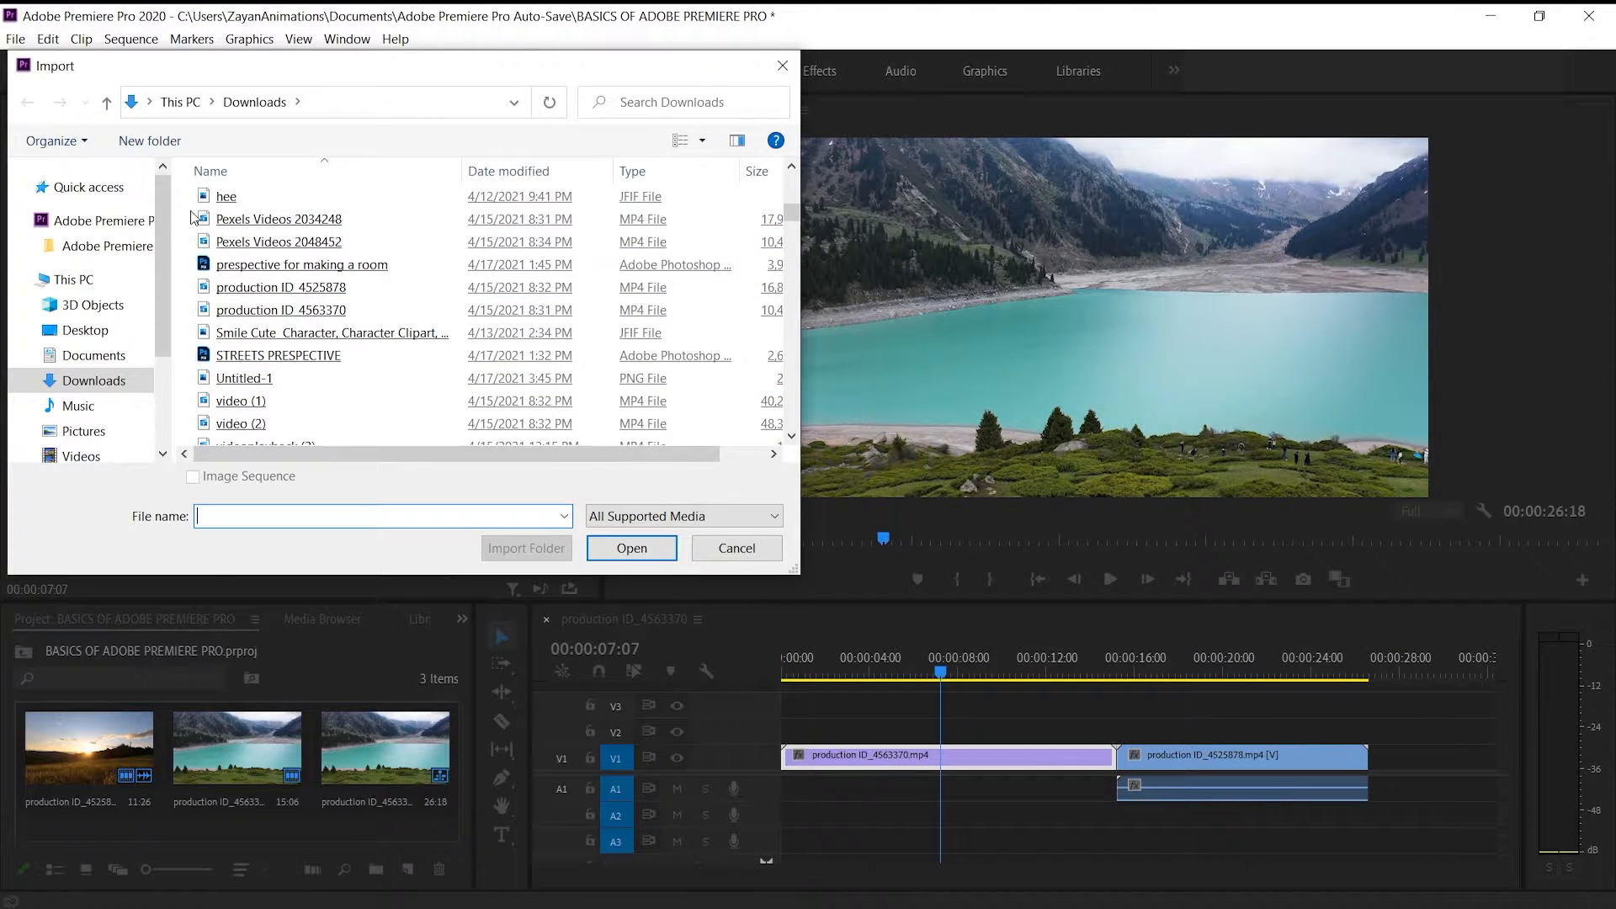
drag(192, 217, 196, 244)
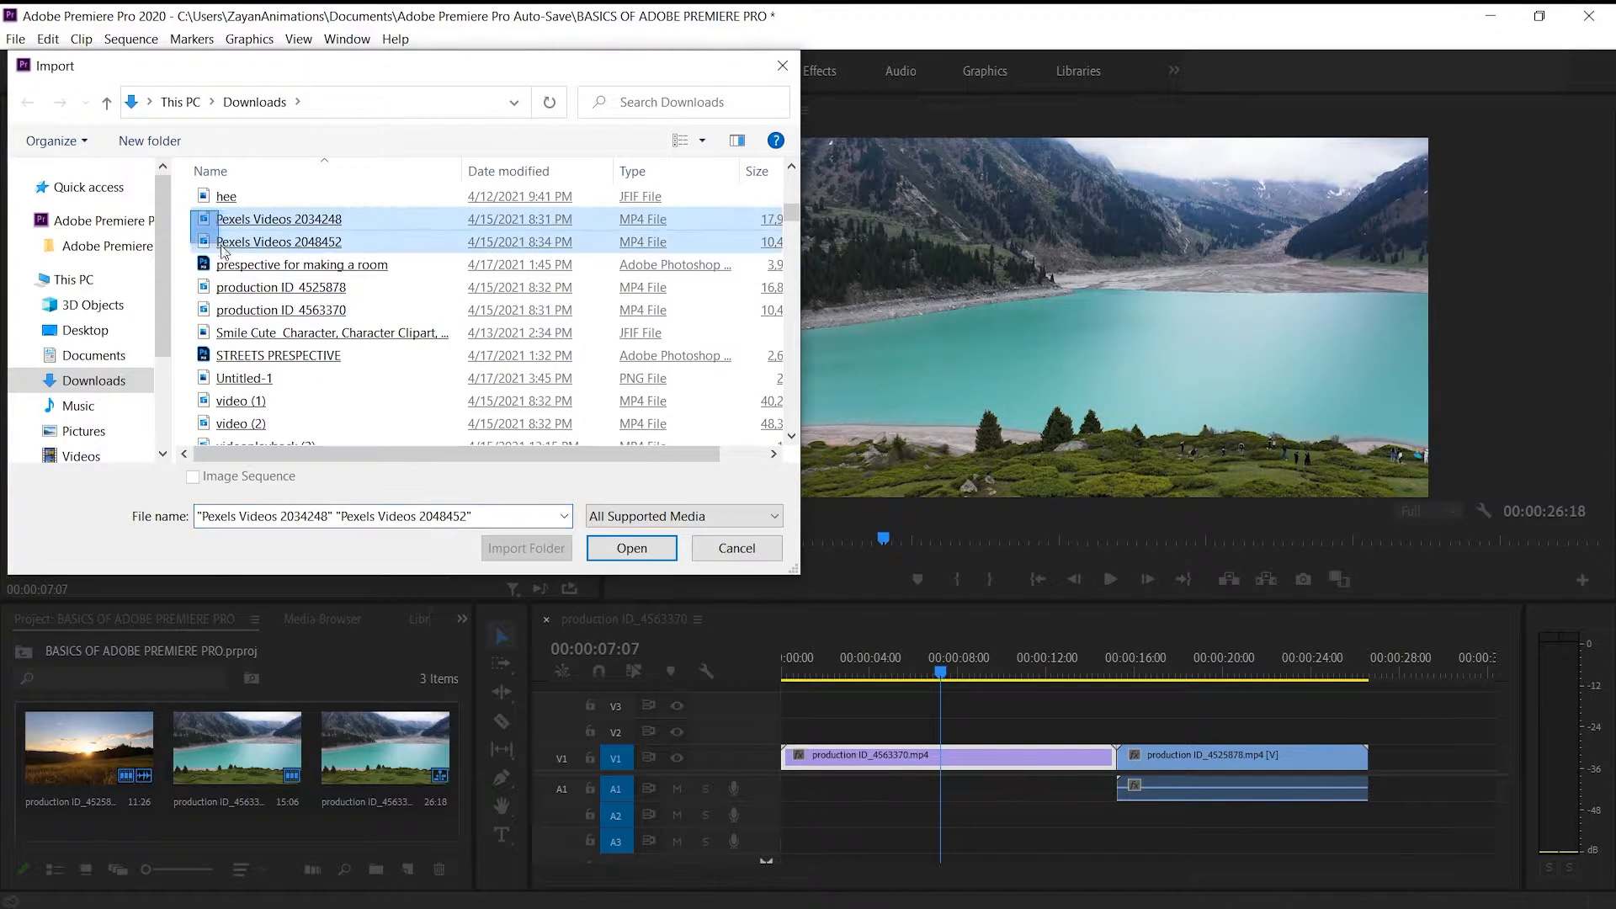
click(594, 551)
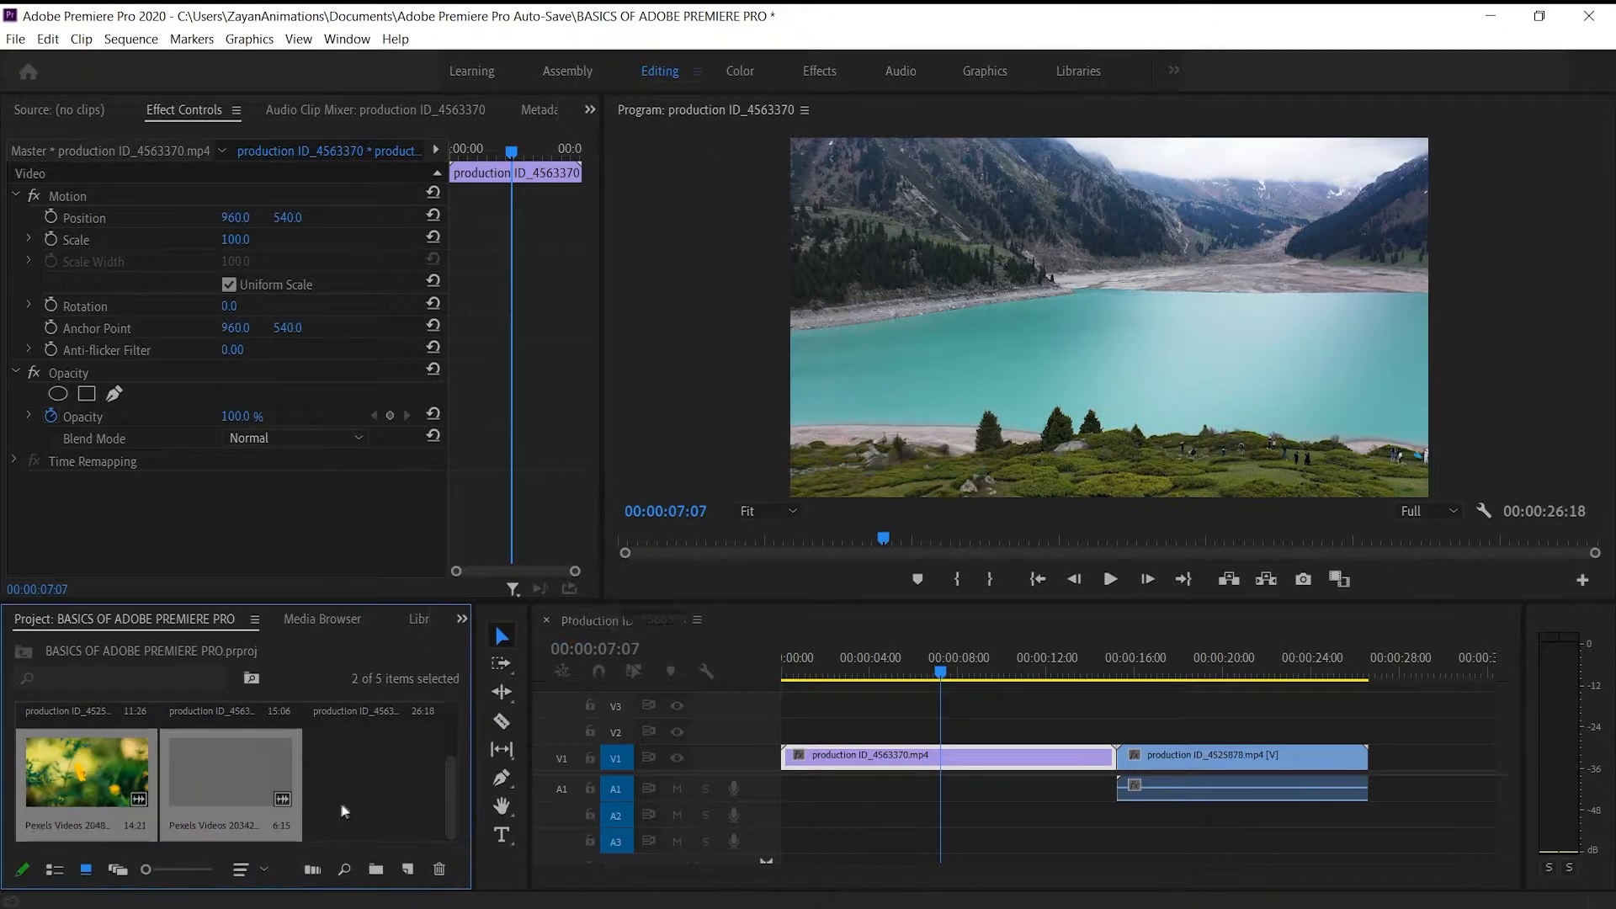
drag(241, 784, 1464, 731)
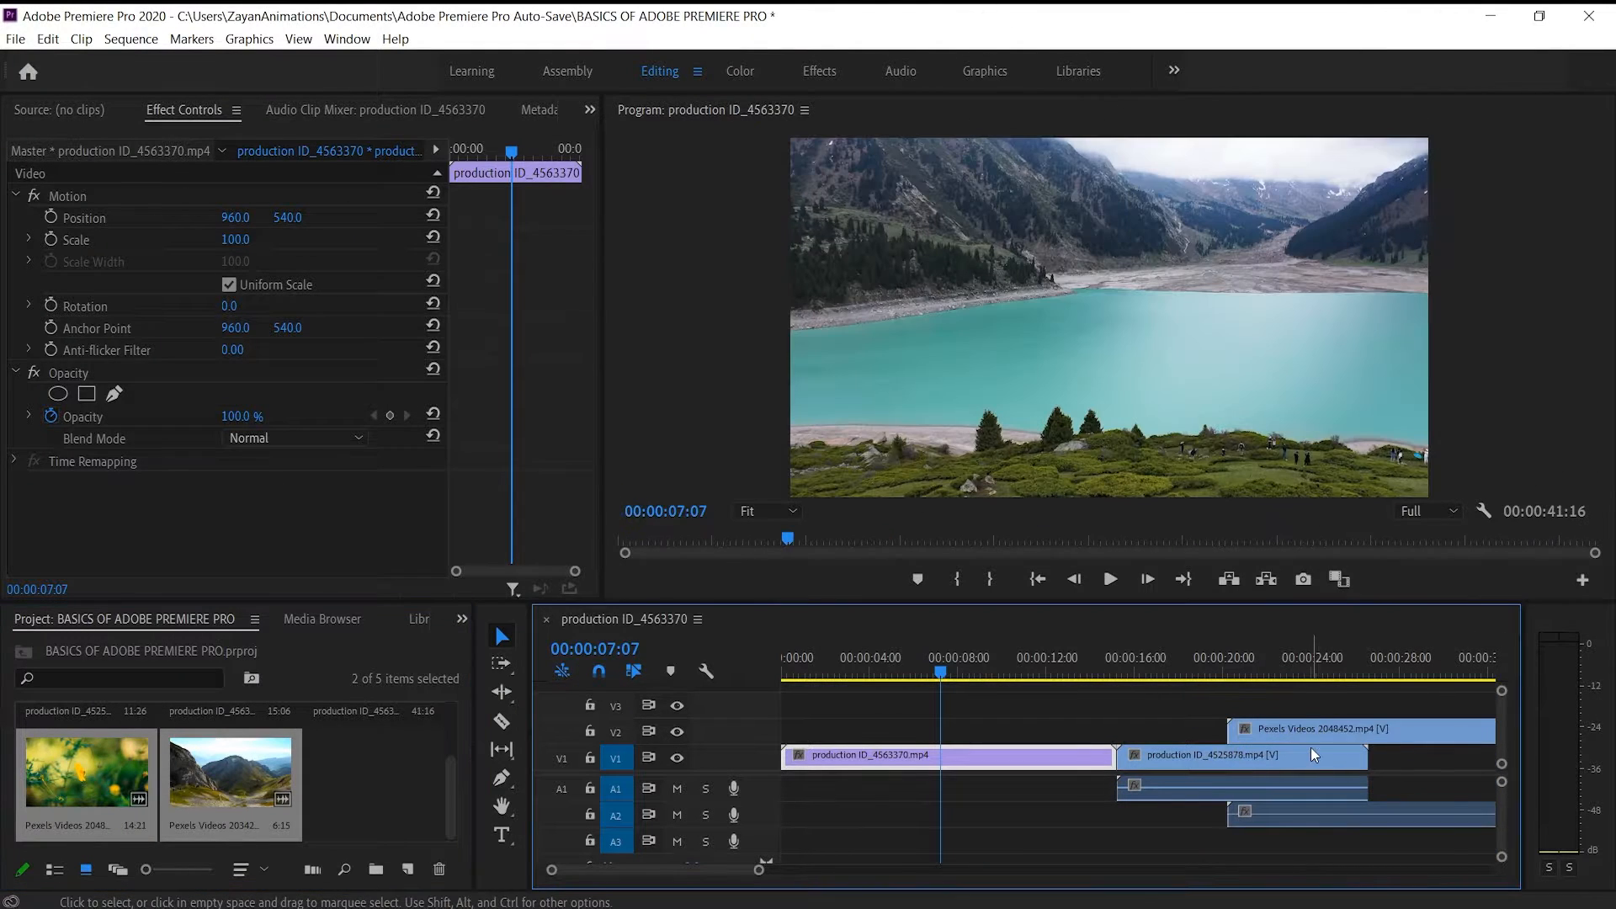
scroll(1310, 748, right, 5)
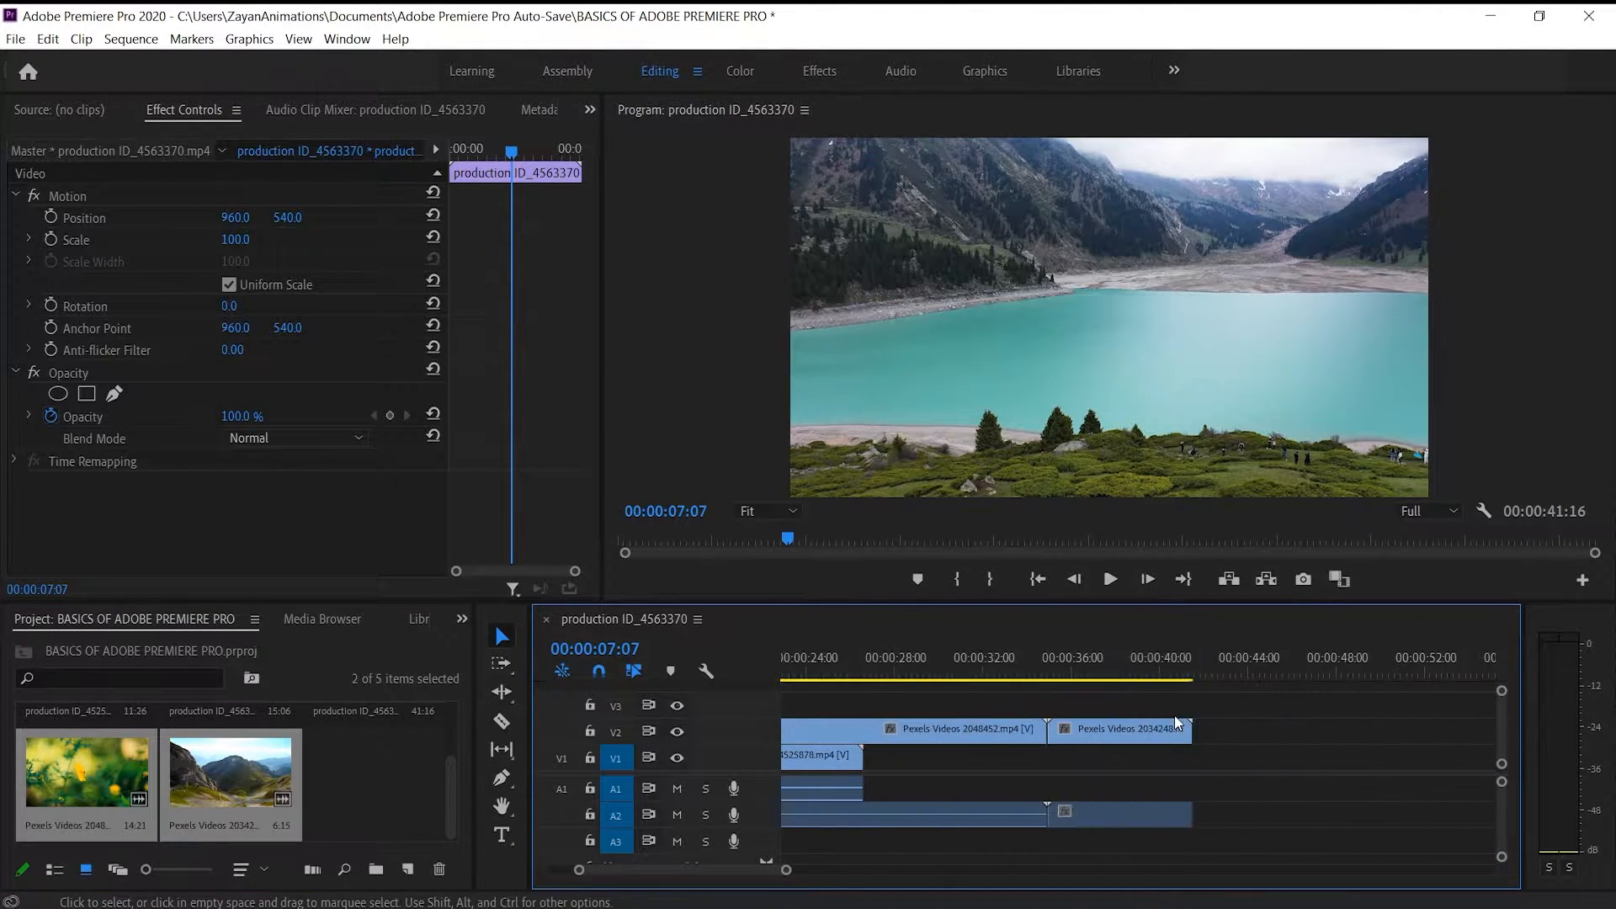
key(Delete)
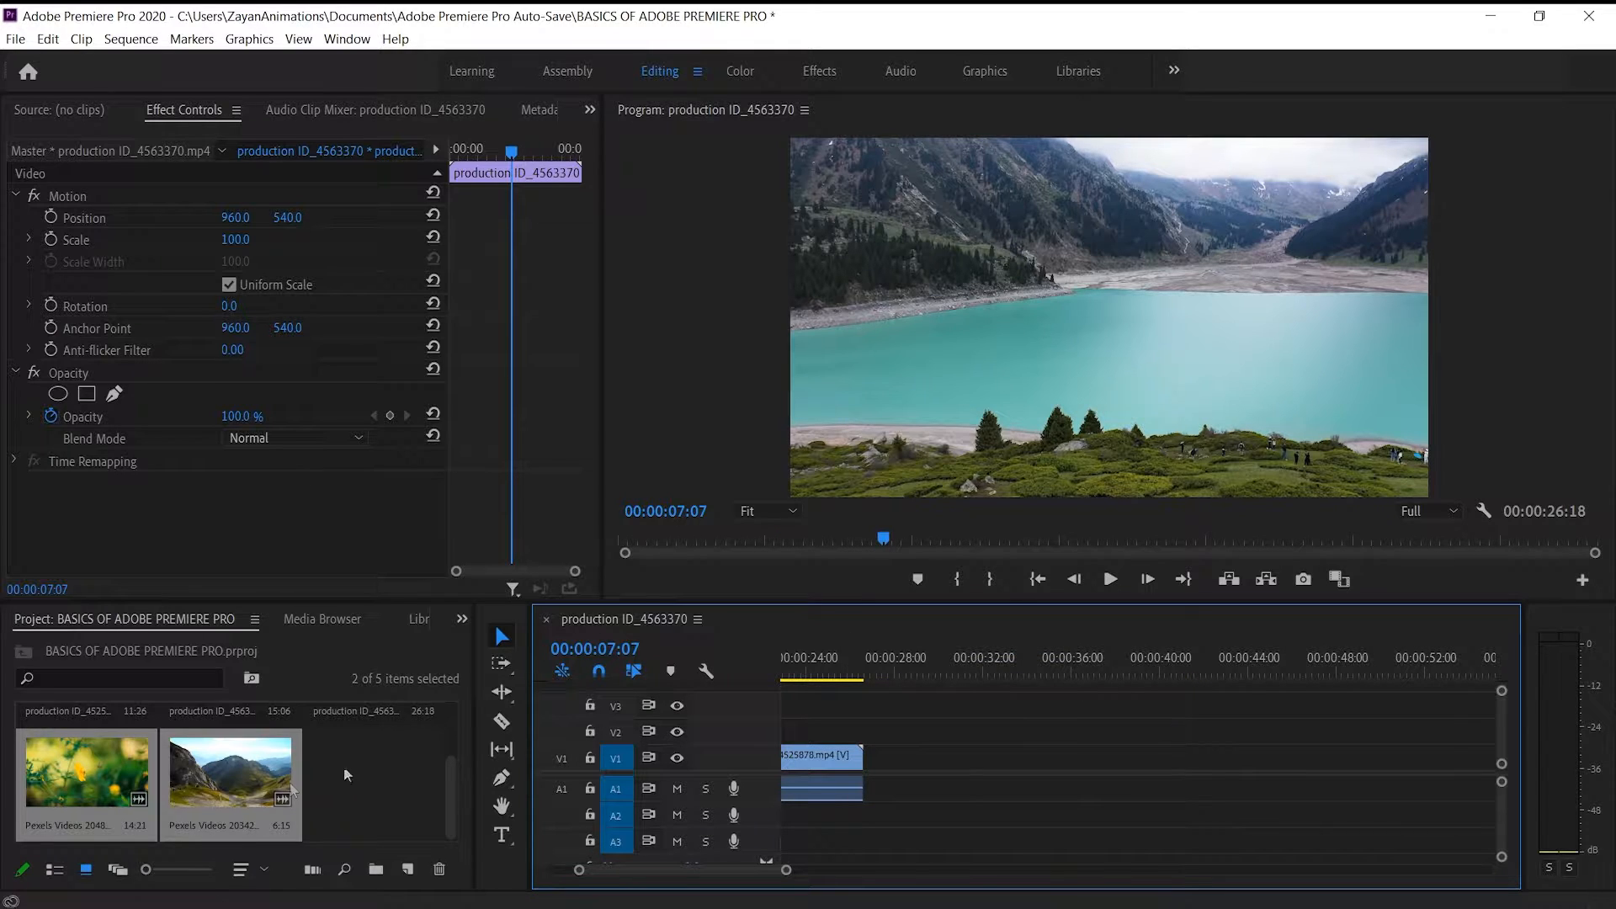
Add the mountain clip Pexels Videos 2034248 directly after the sunset clip on V1 and preview its opening
click(378, 761)
drag(220, 770, 820, 791)
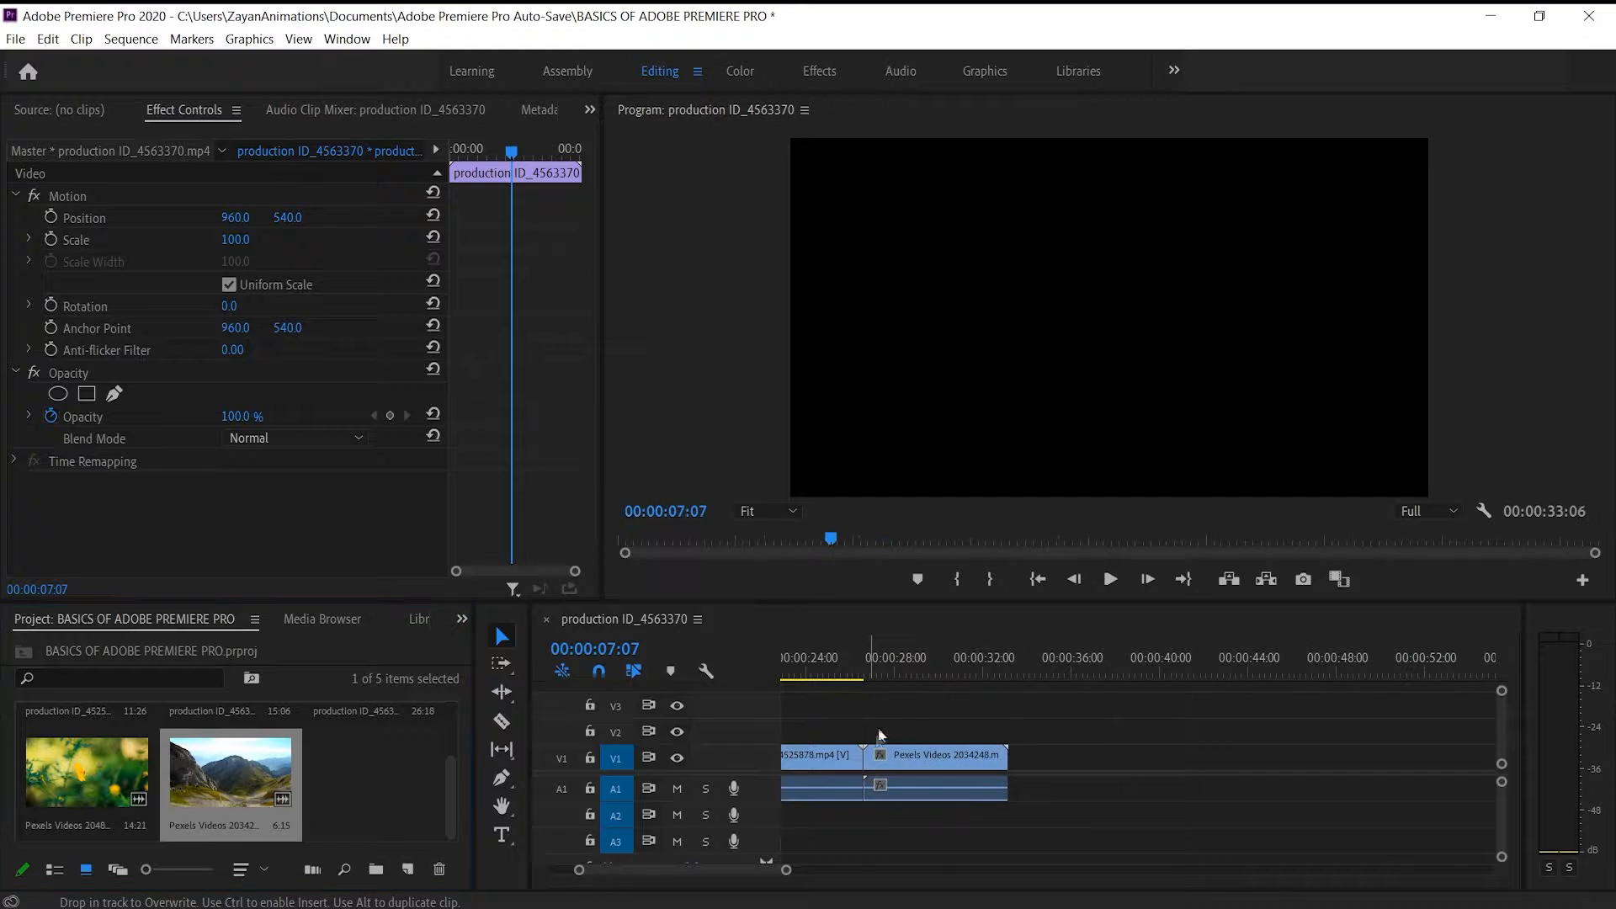
click(869, 678)
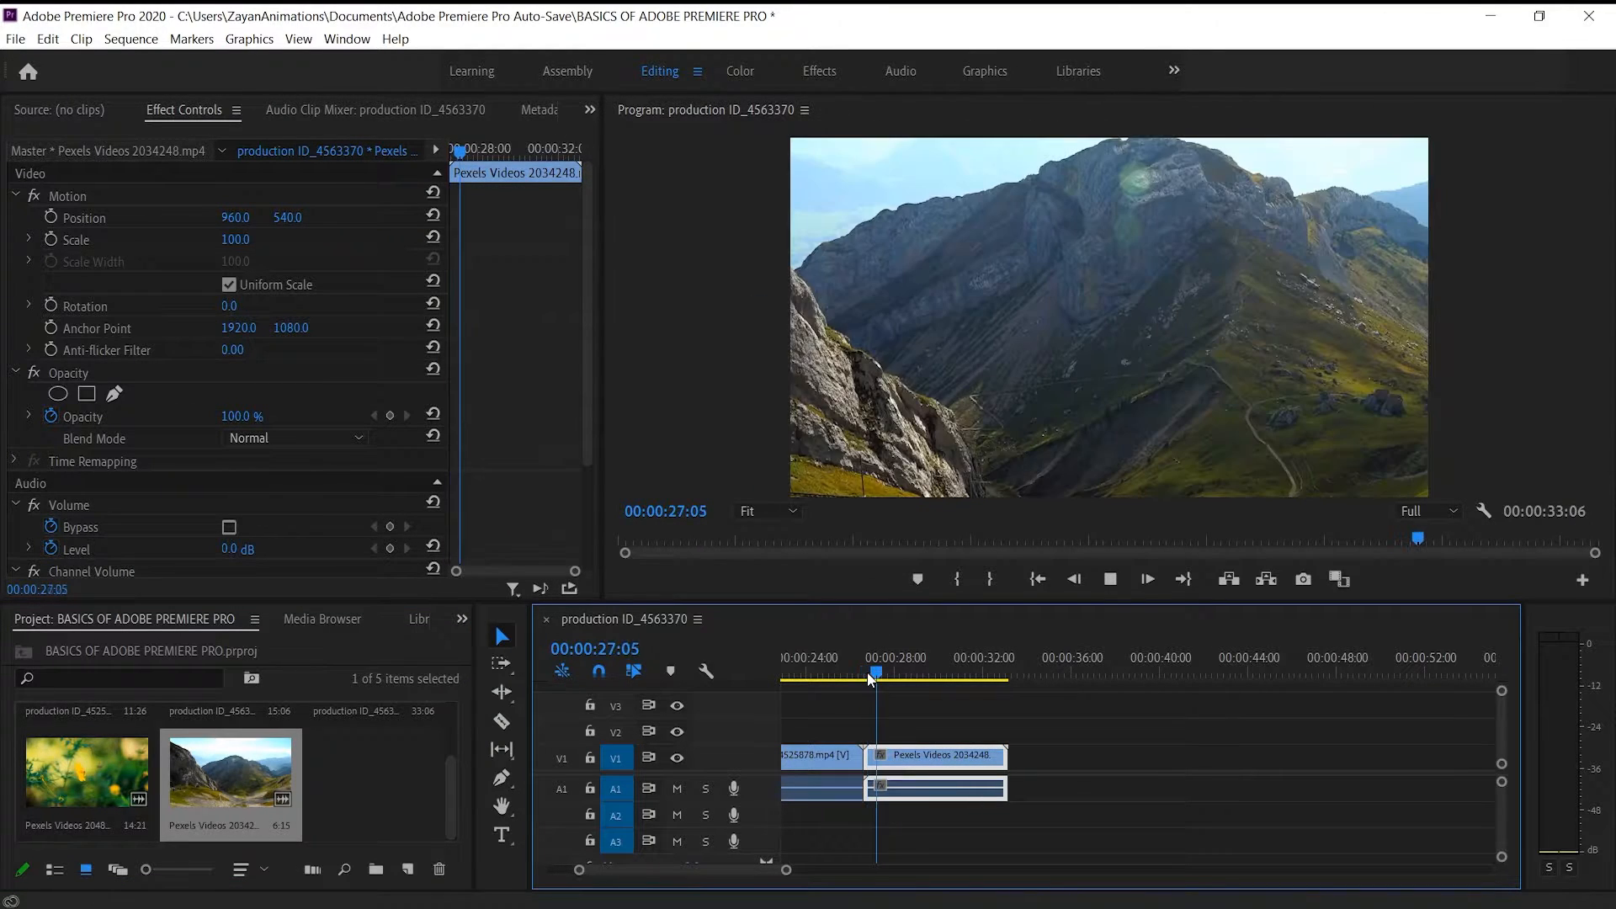
key(space)
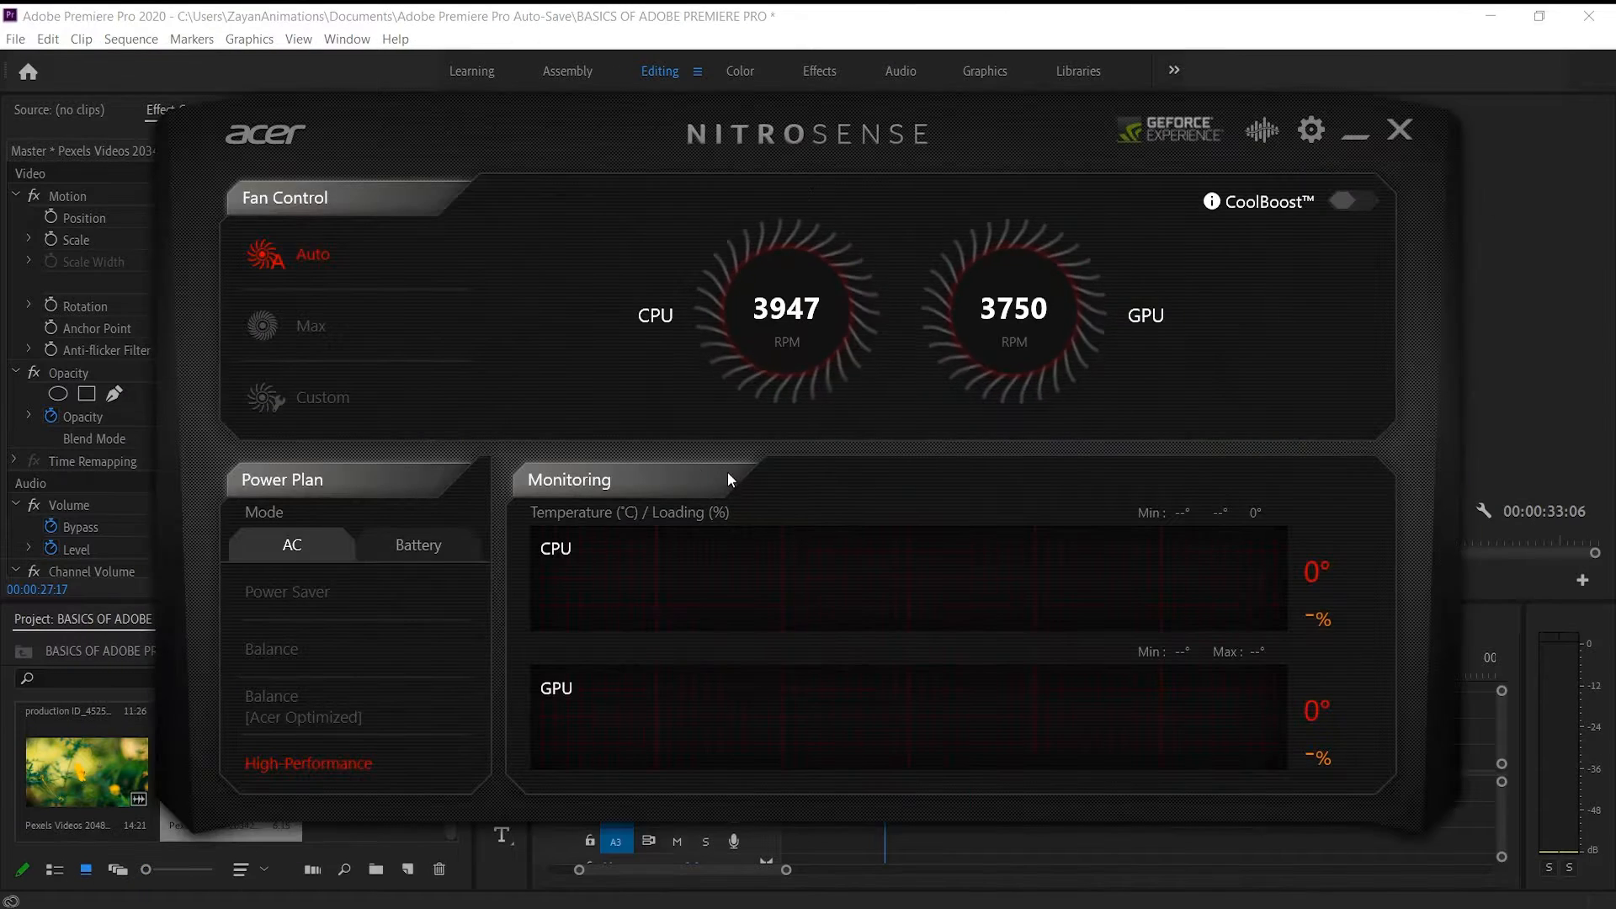
Set the fan control to Max in NitroSense and return to Premiere Pro
click(311, 327)
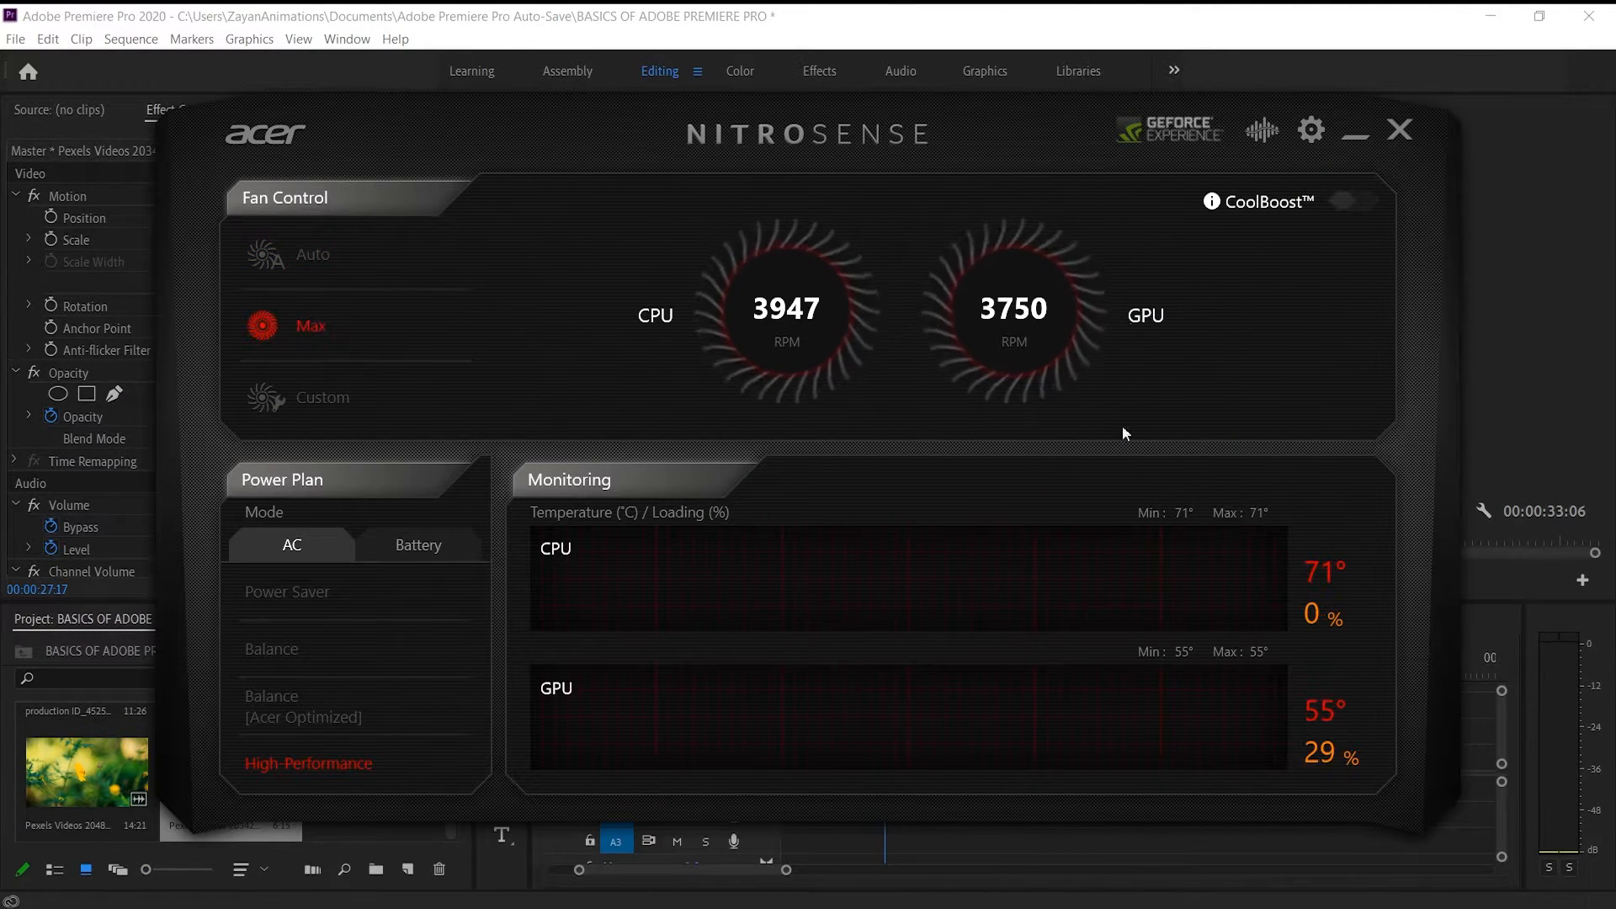
click(1355, 133)
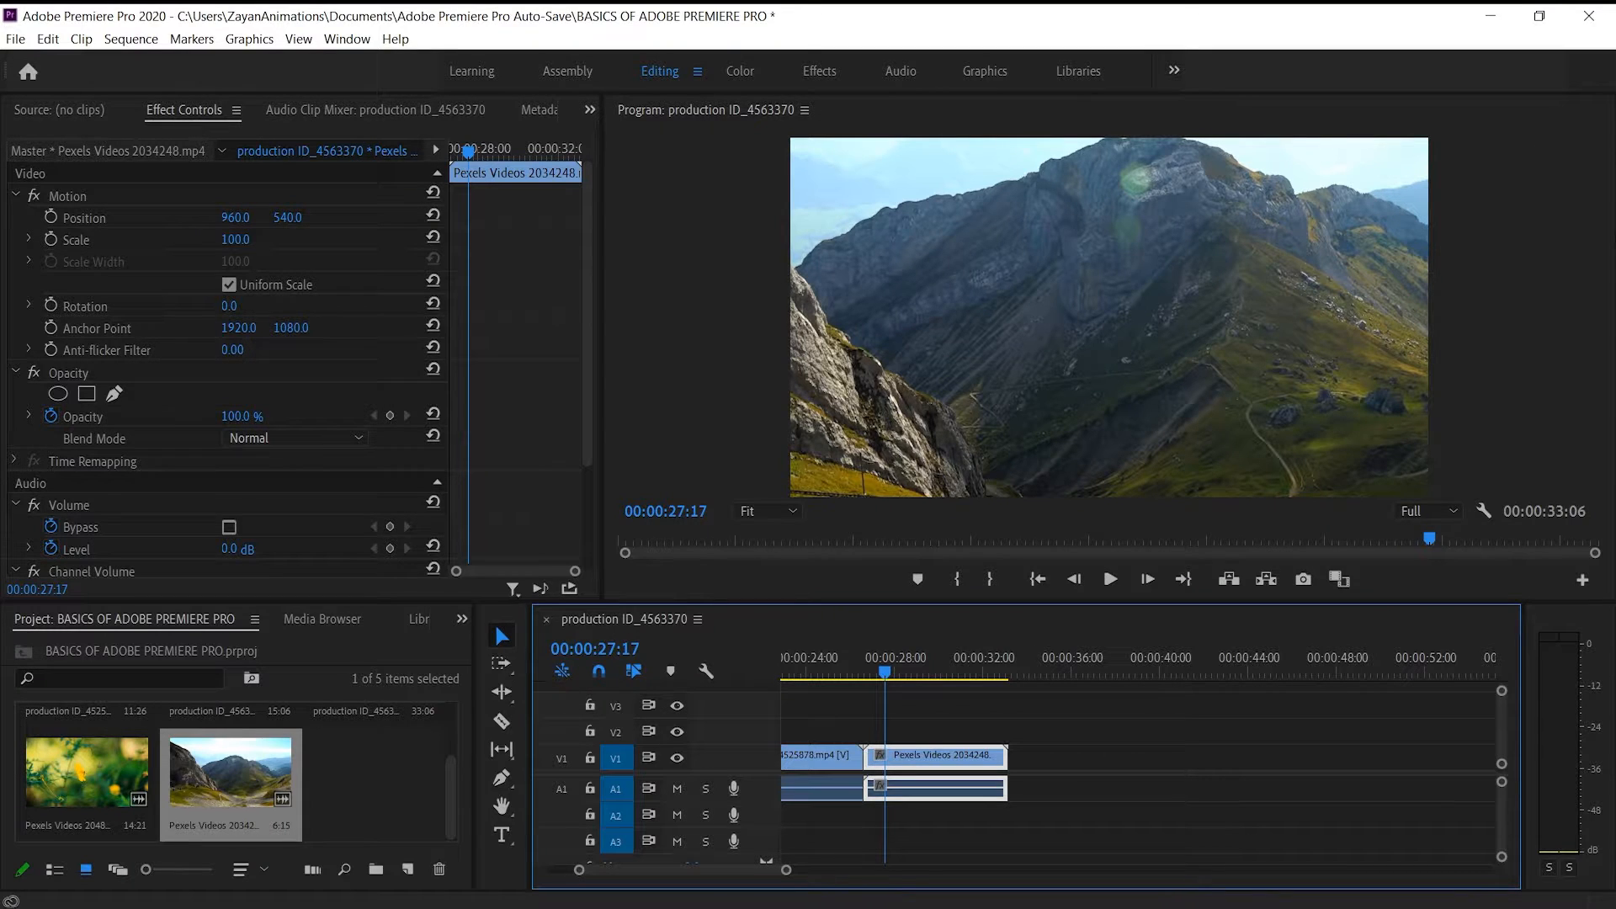
Play the lake clip from about 6 seconds into the sequence and stop playback at 00:00:08:02
scroll(947, 740, up, 6)
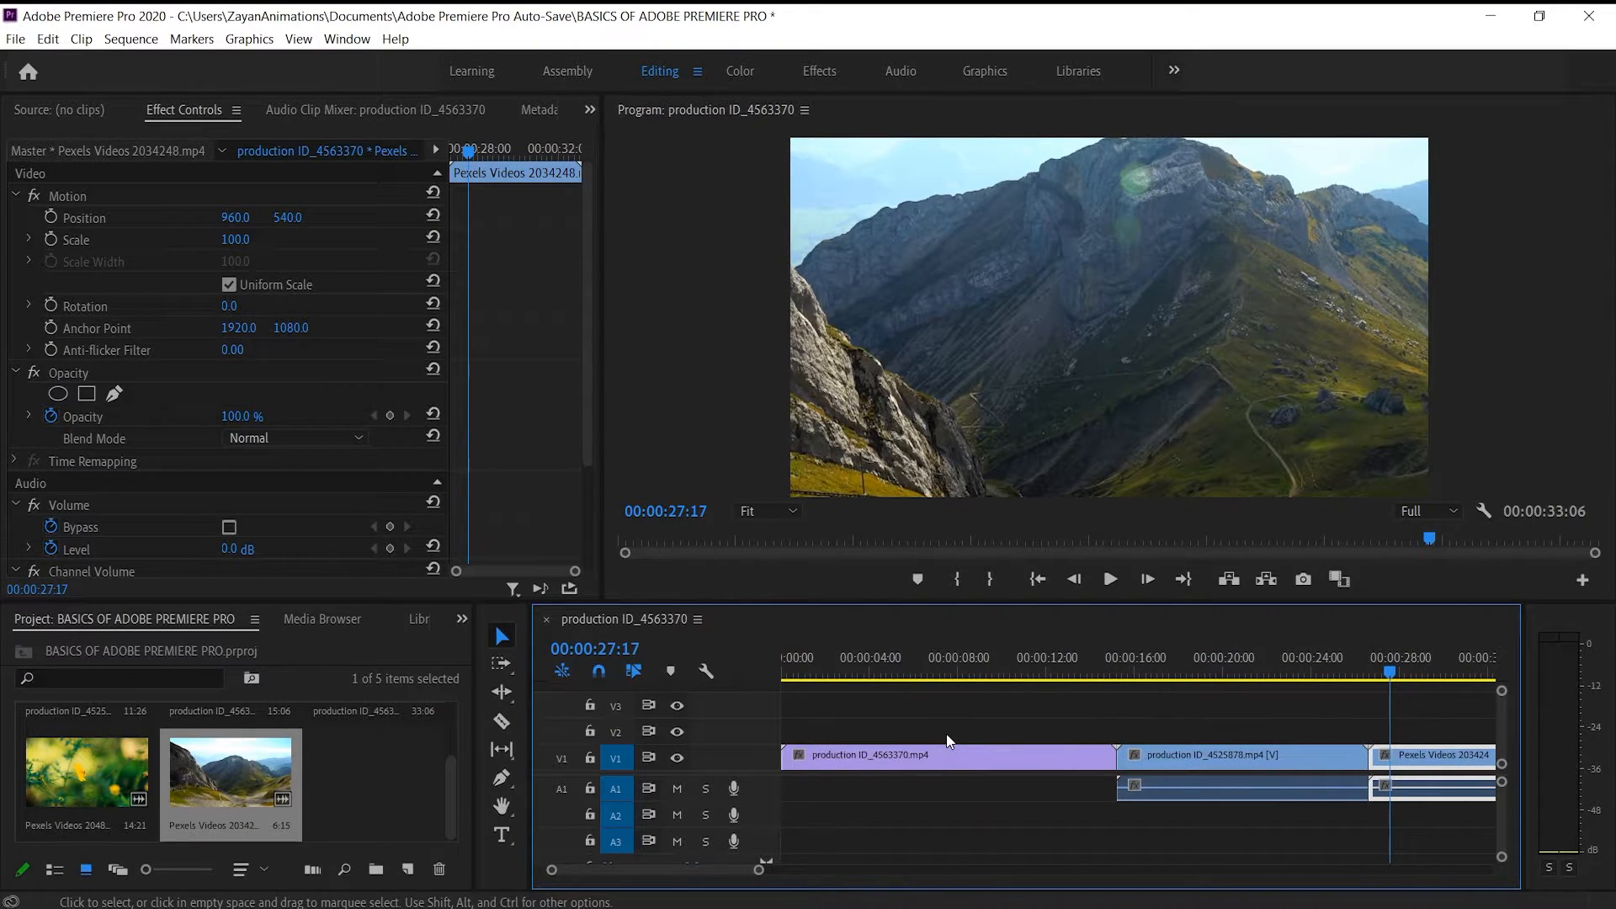
click(921, 670)
key(space)
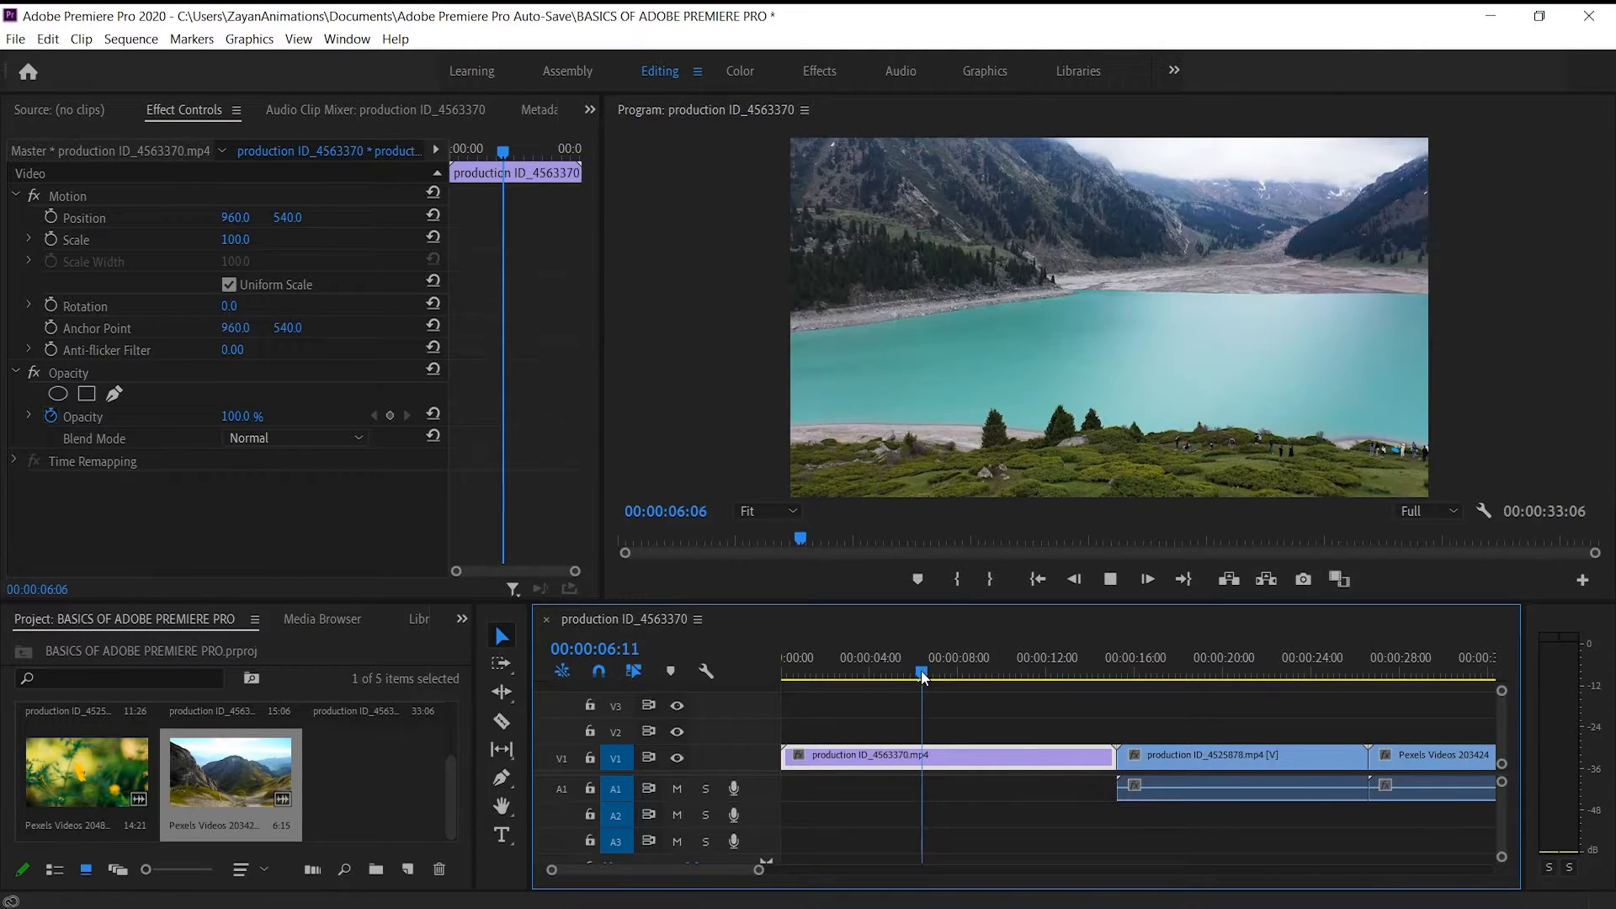
key(space)
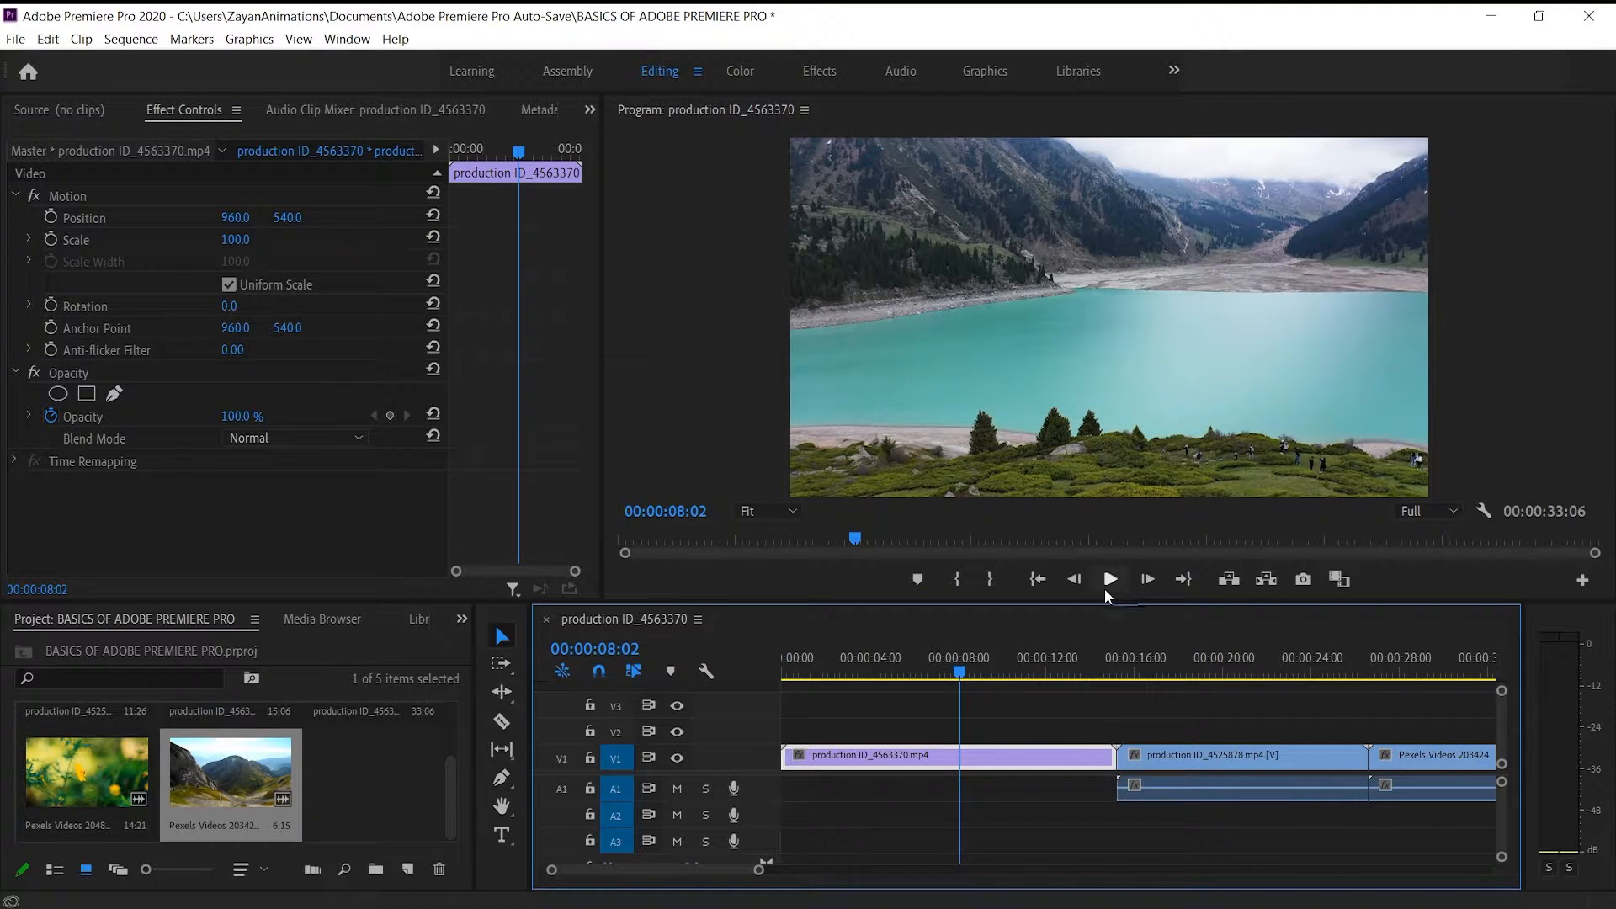
Switch to OBS to adjust the recording's audio sources
mouse_move(673, 907)
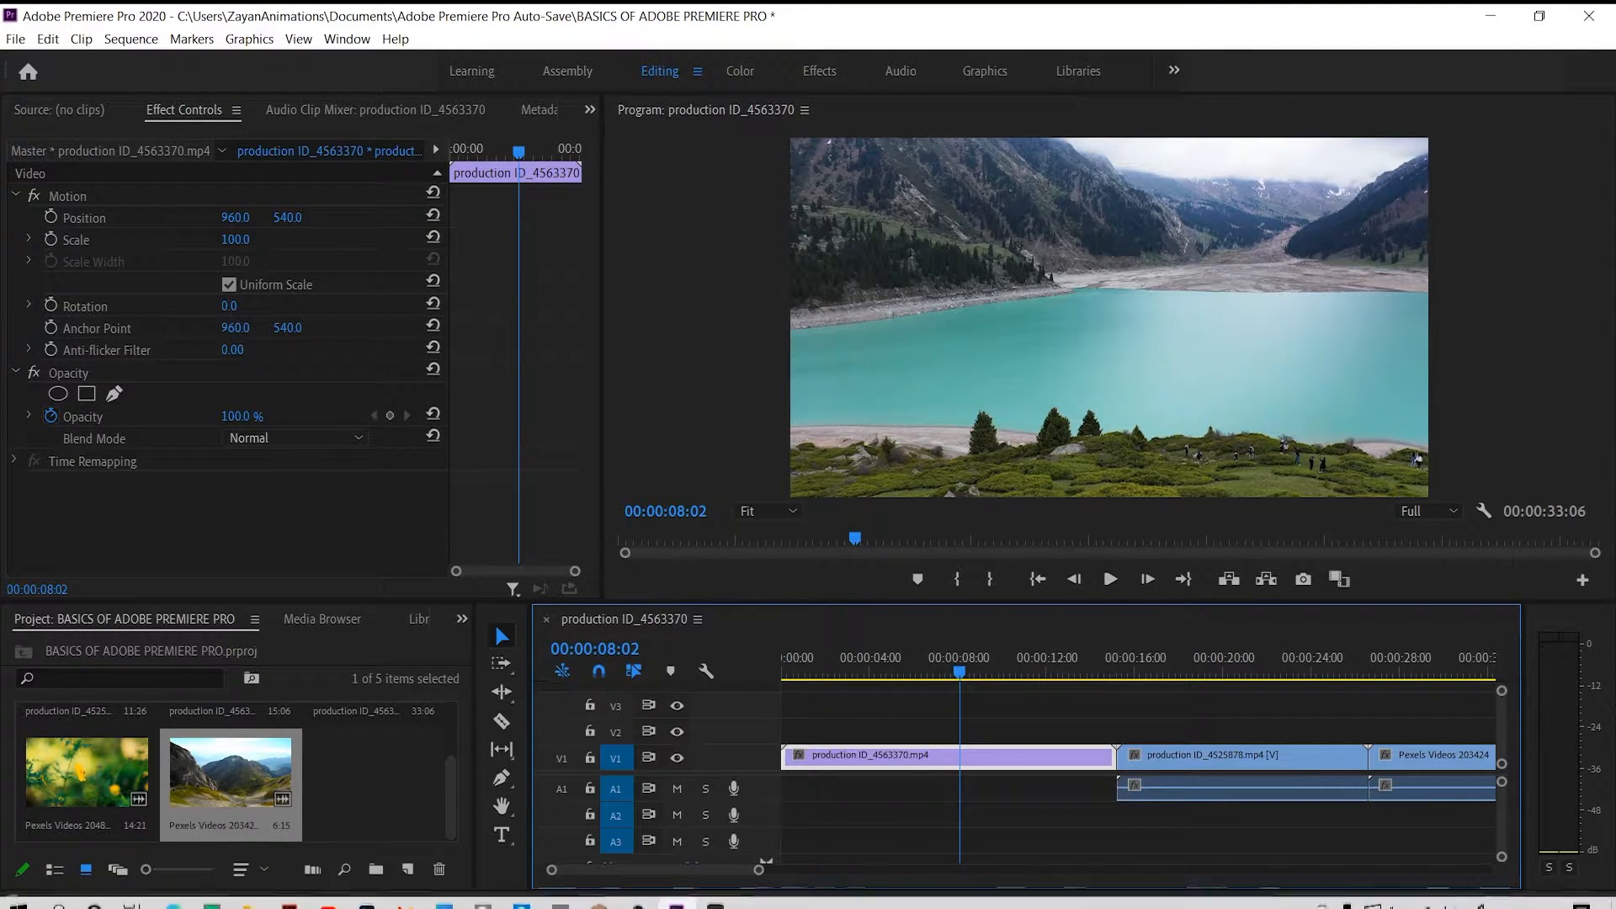
click(734, 858)
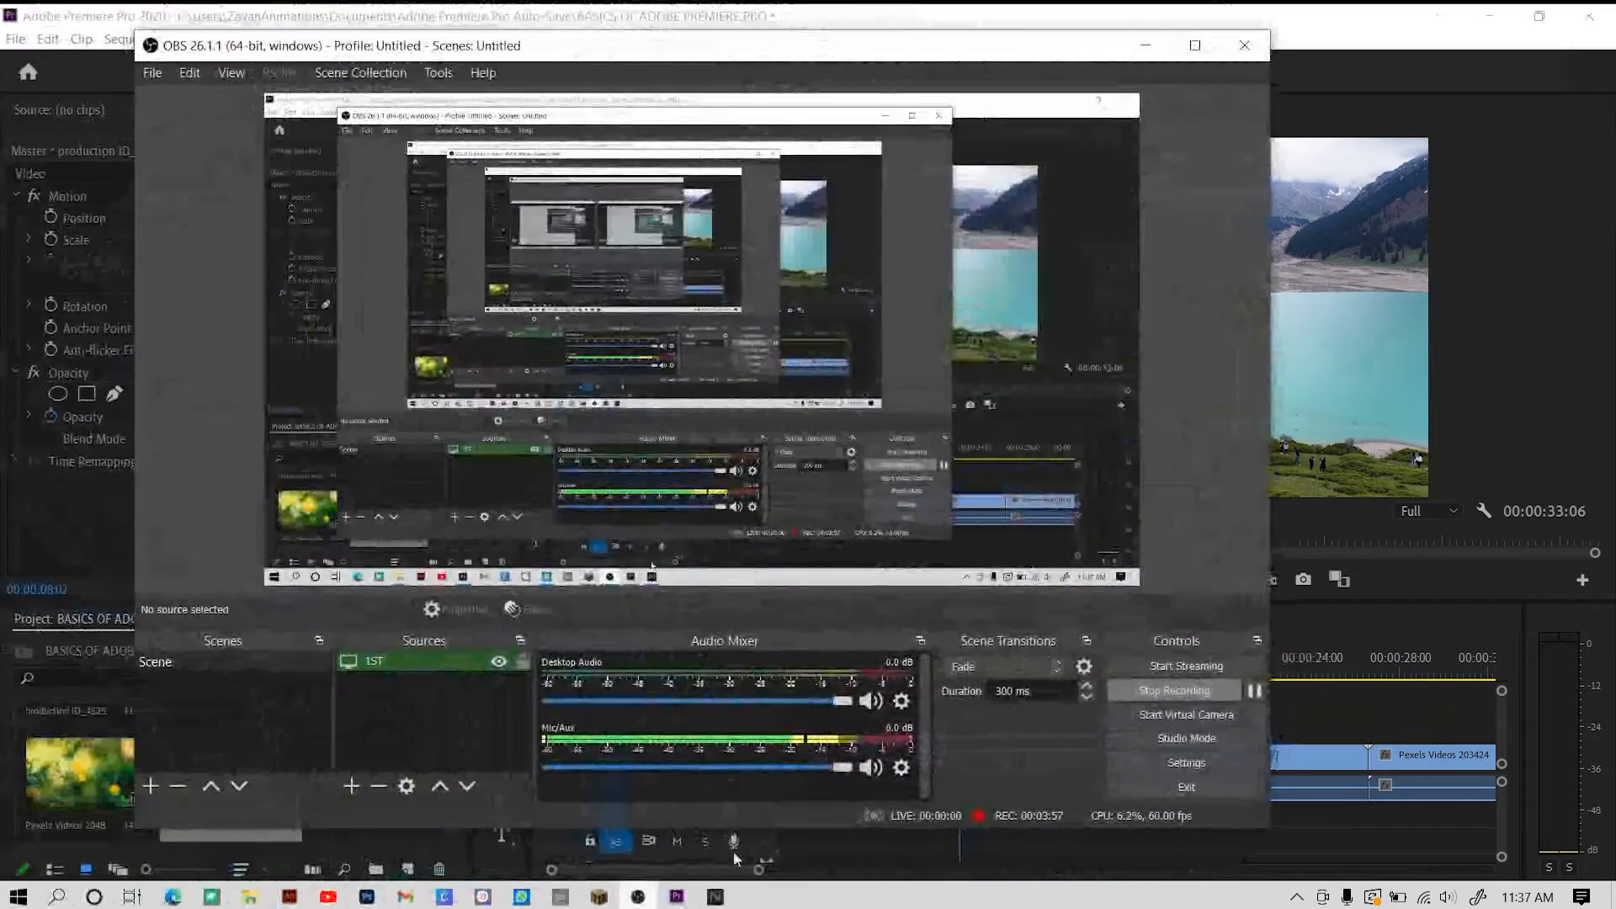
click(353, 789)
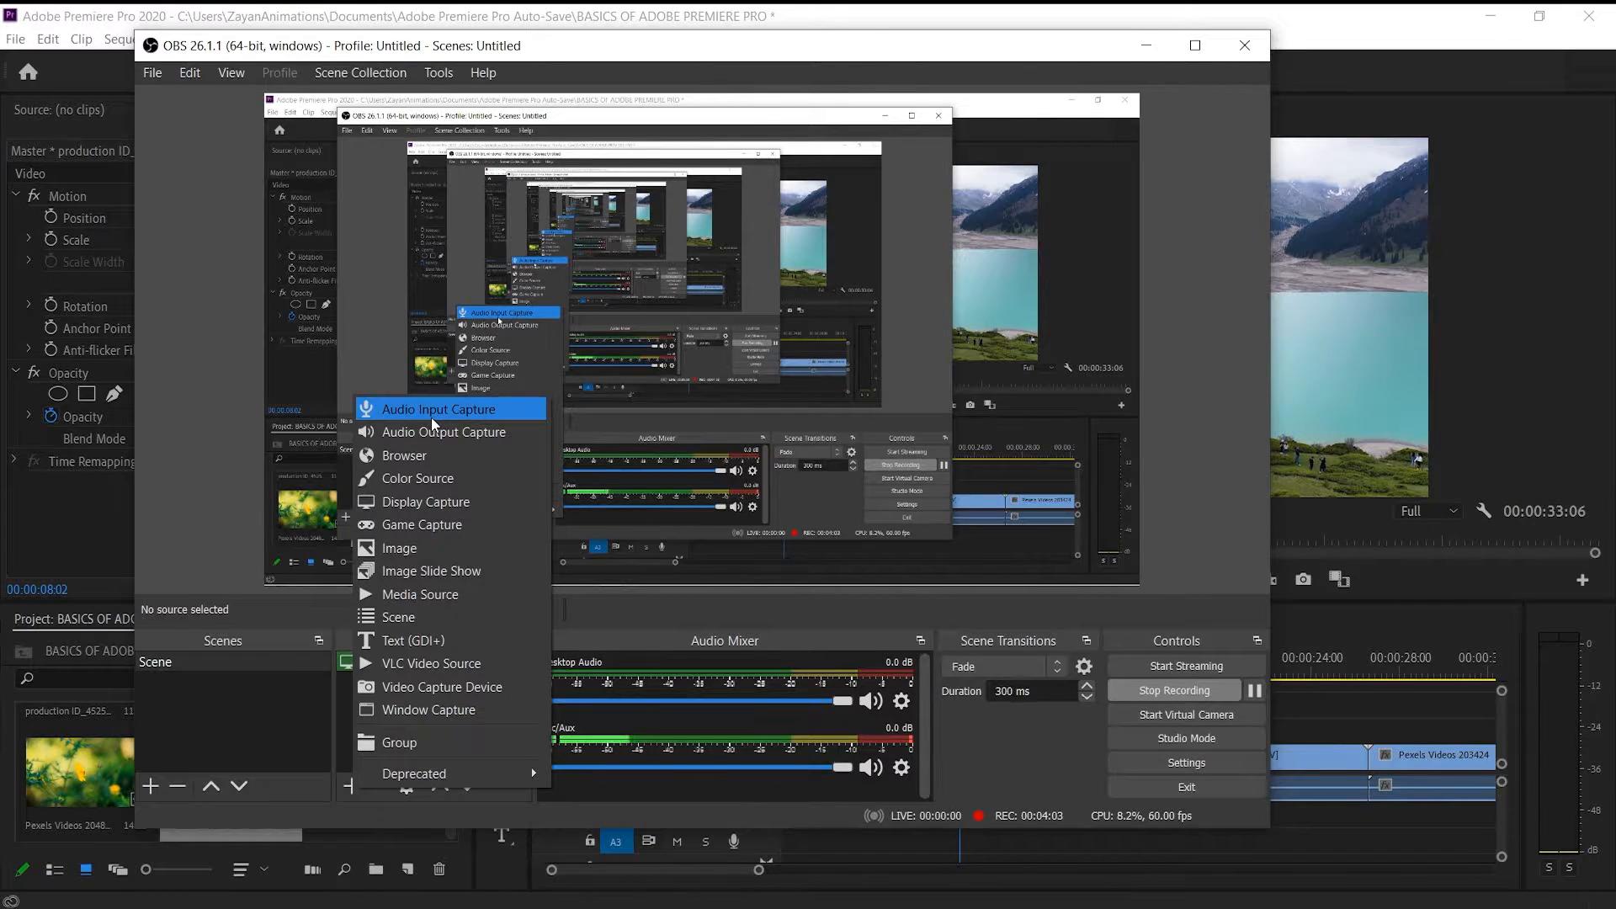
click(431, 416)
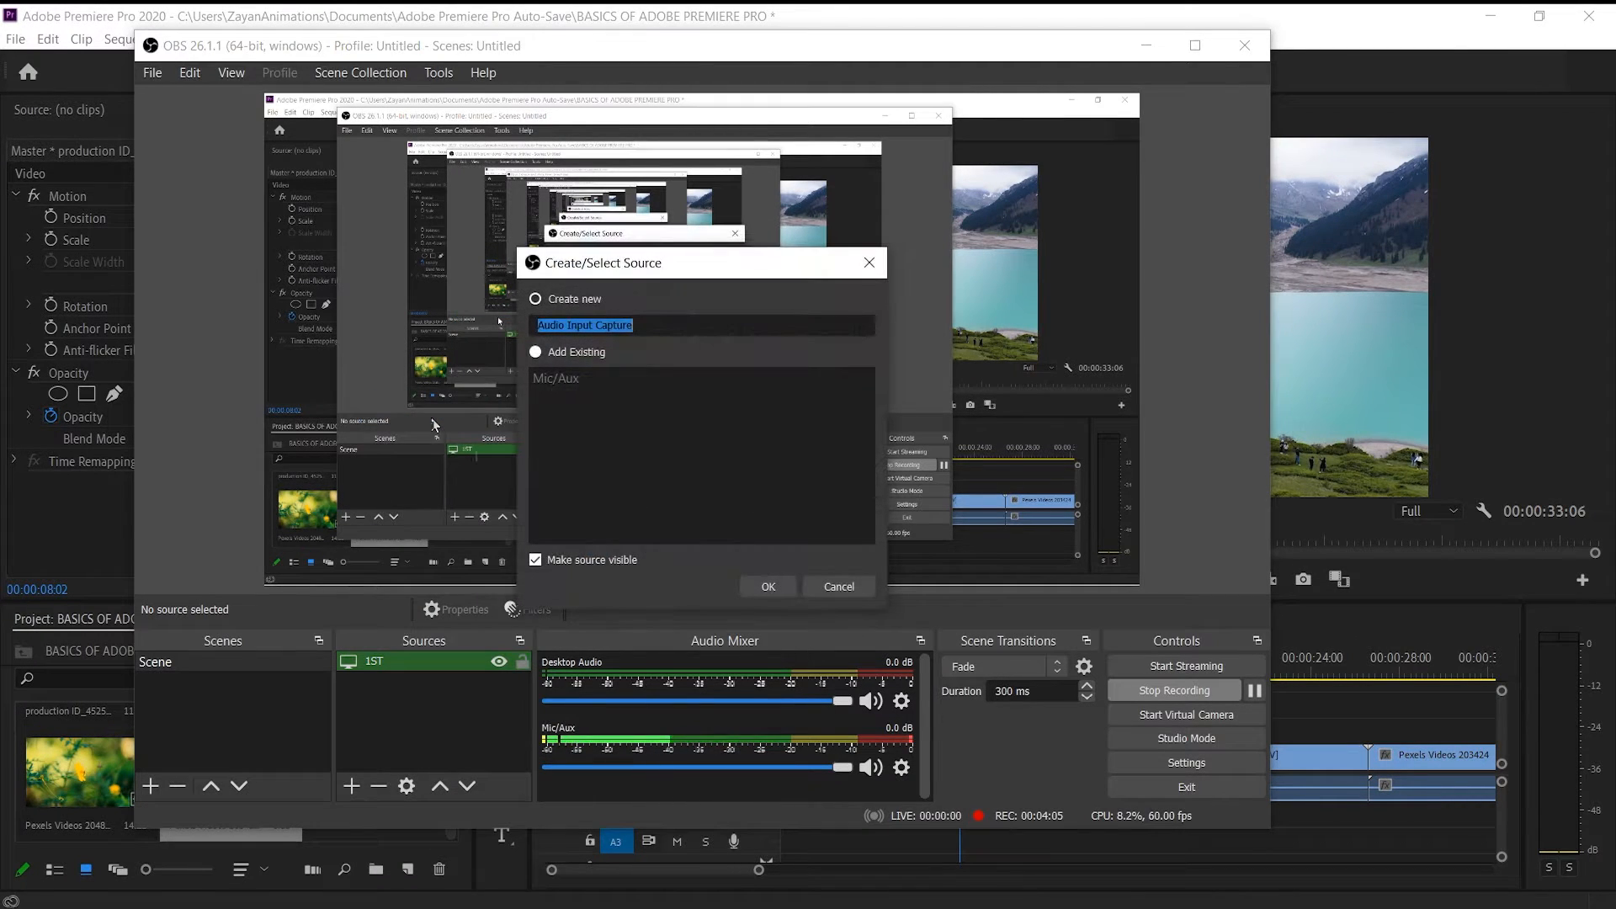
click(756, 586)
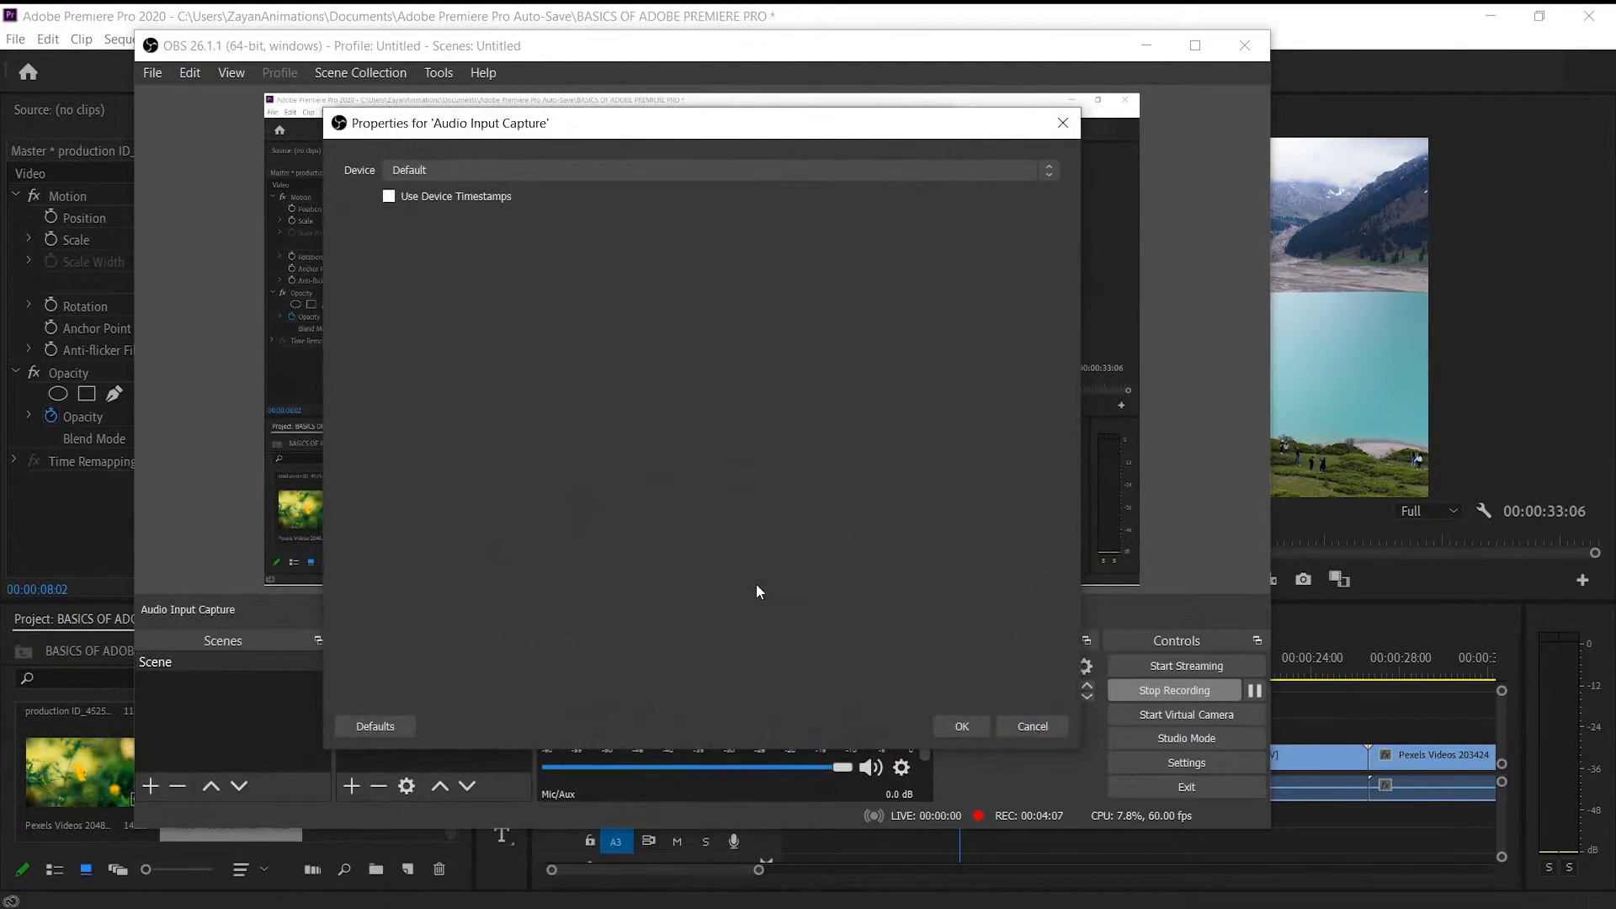
click(962, 726)
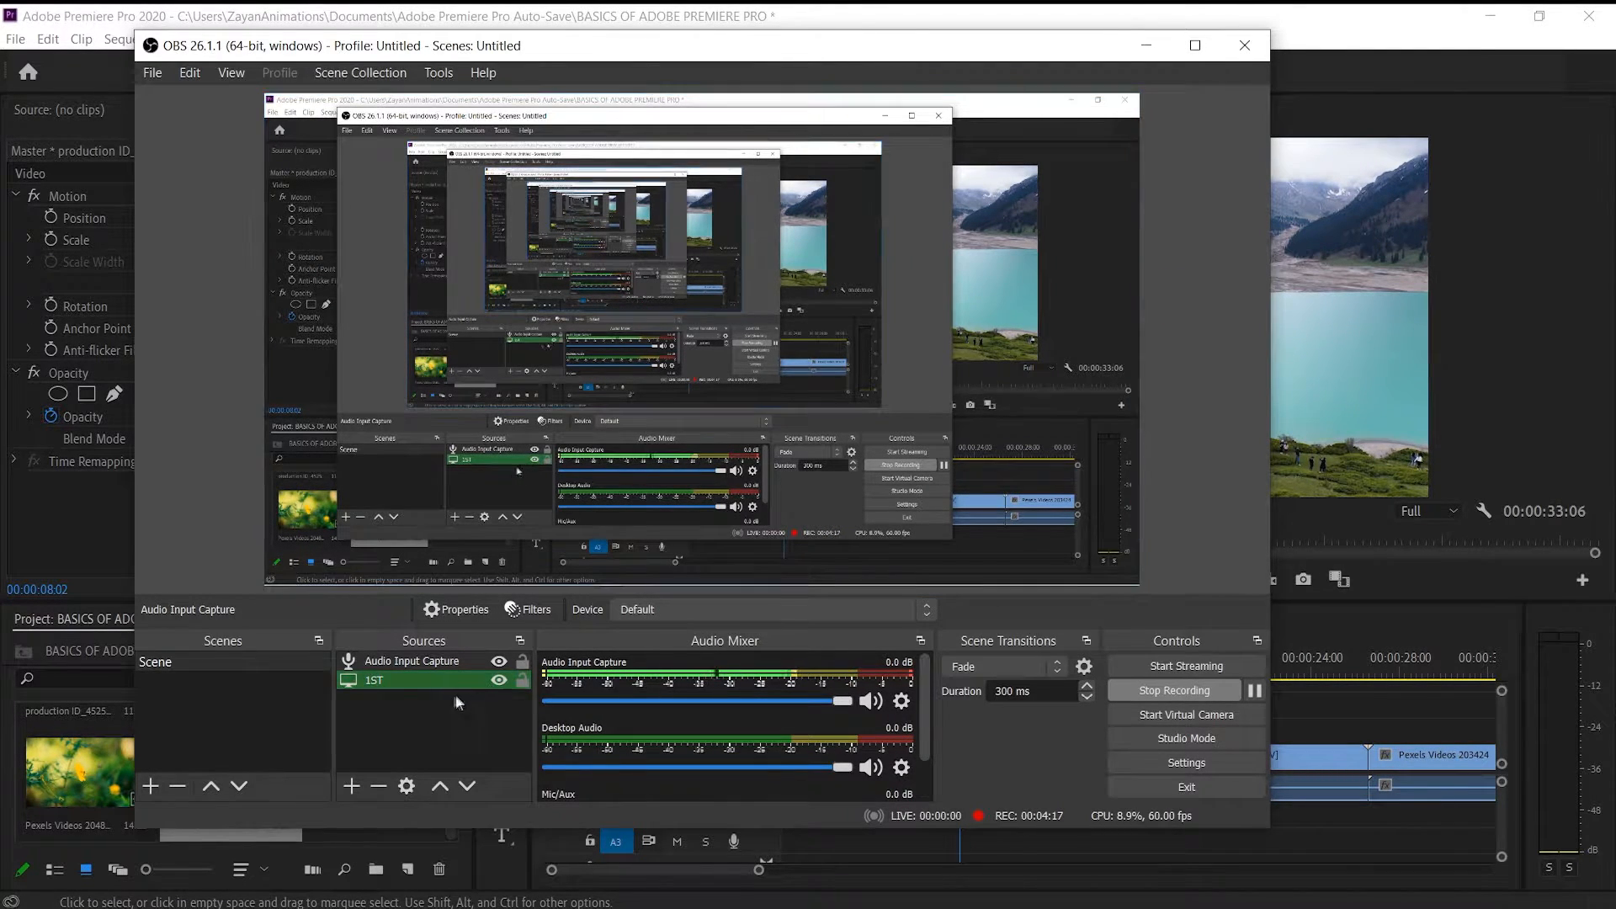
click(377, 785)
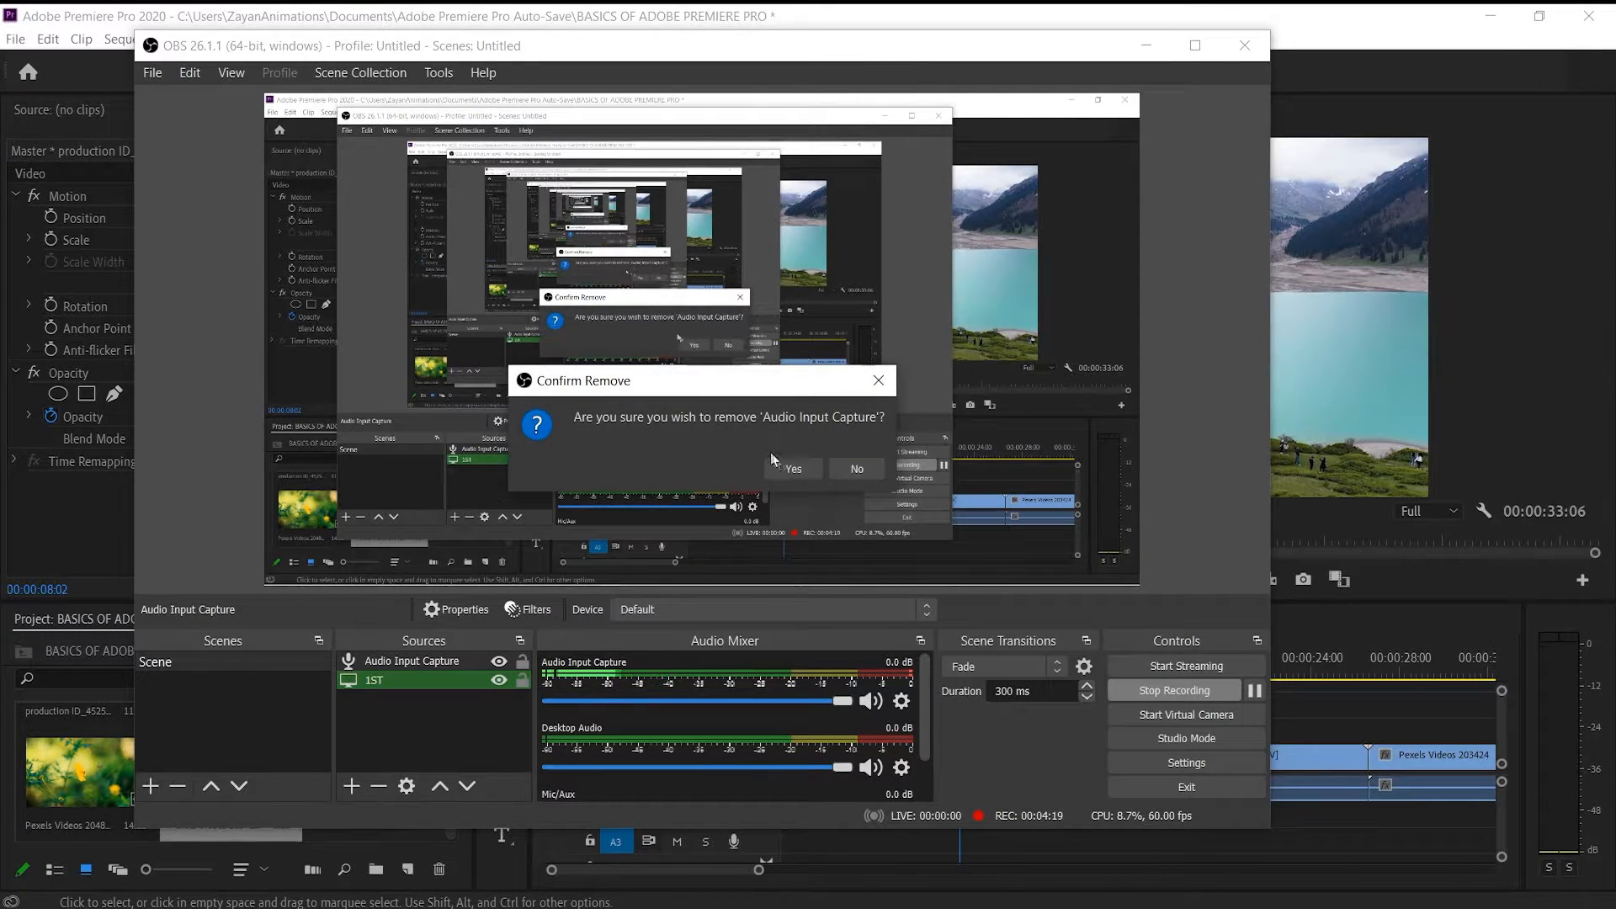
click(792, 468)
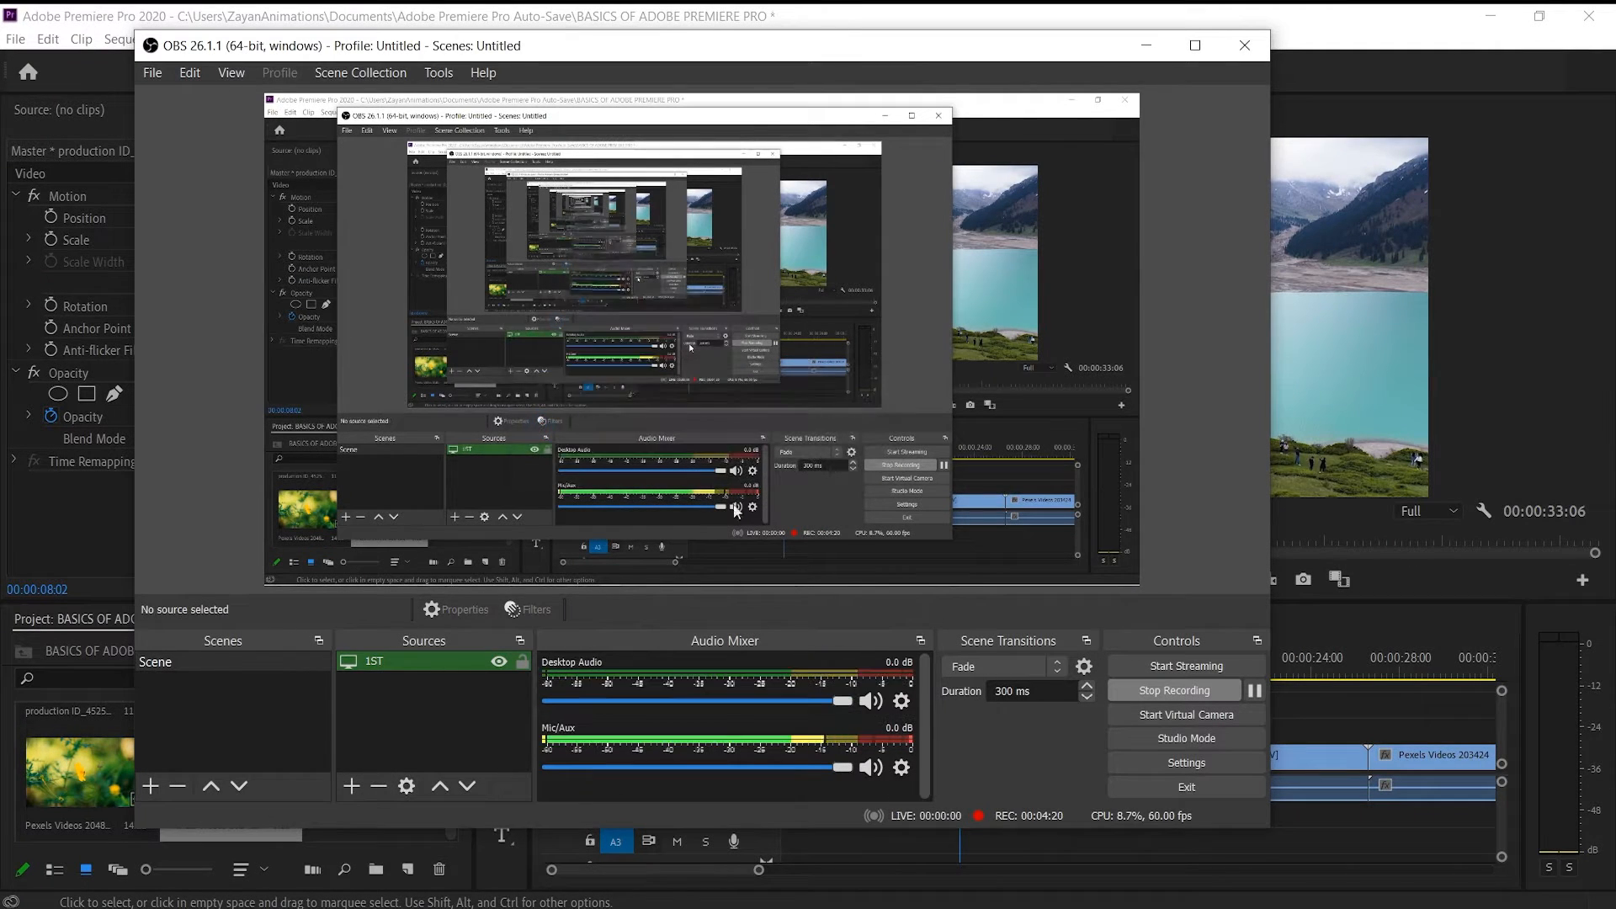
Add an Audio Output Capture source with the Default device to the OBS scene and return to Premiere Pro
click(350, 787)
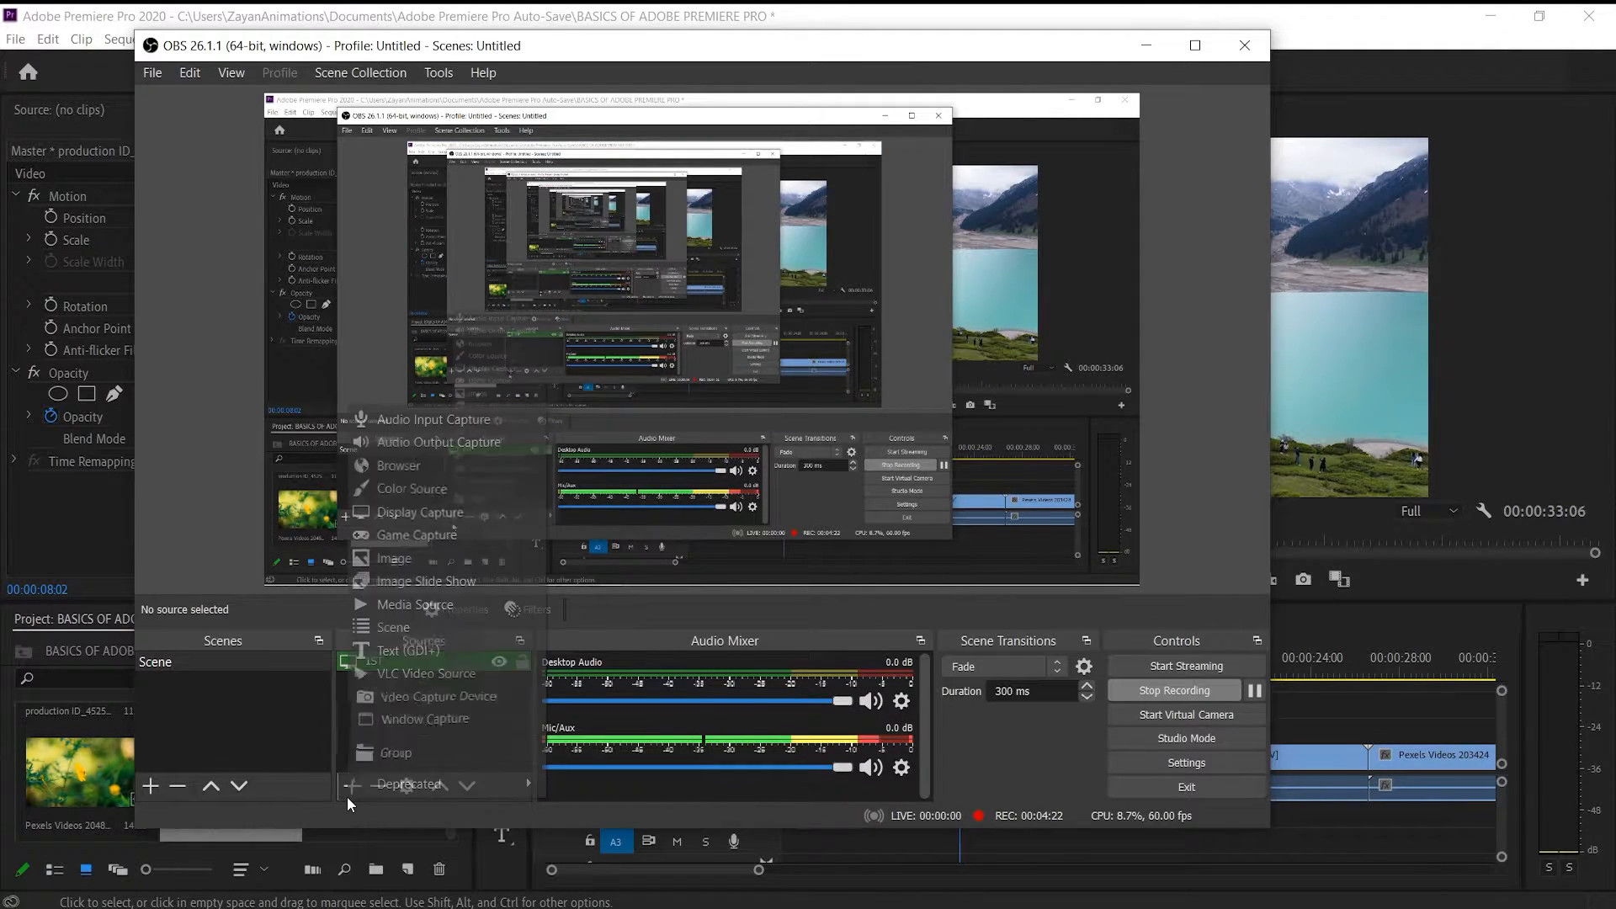
click(412, 442)
click(780, 592)
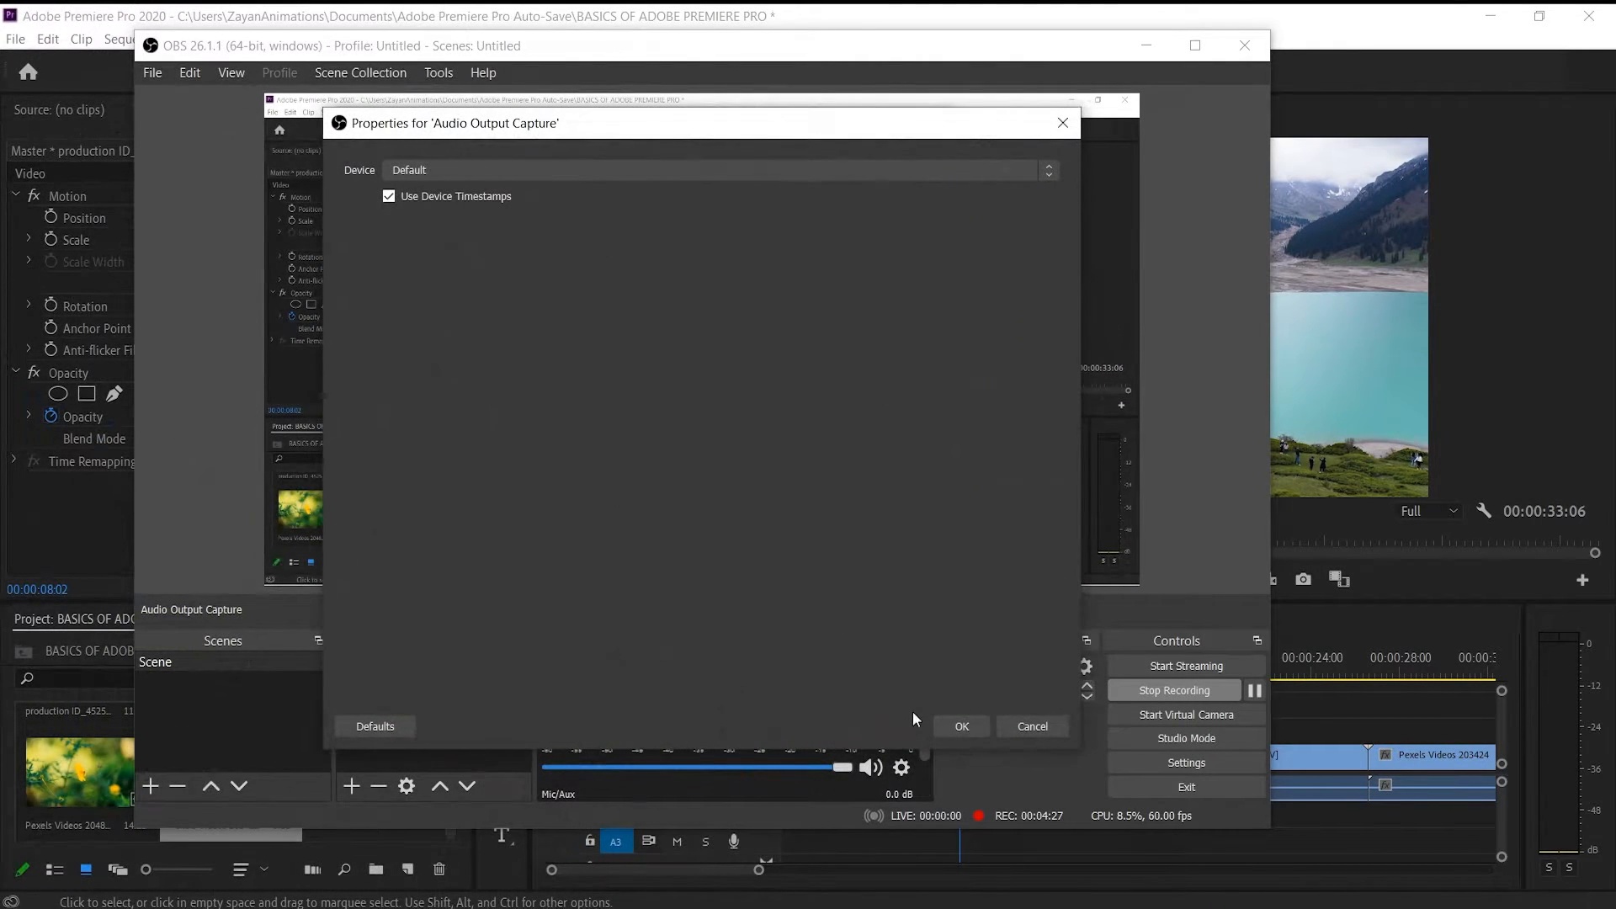
click(961, 727)
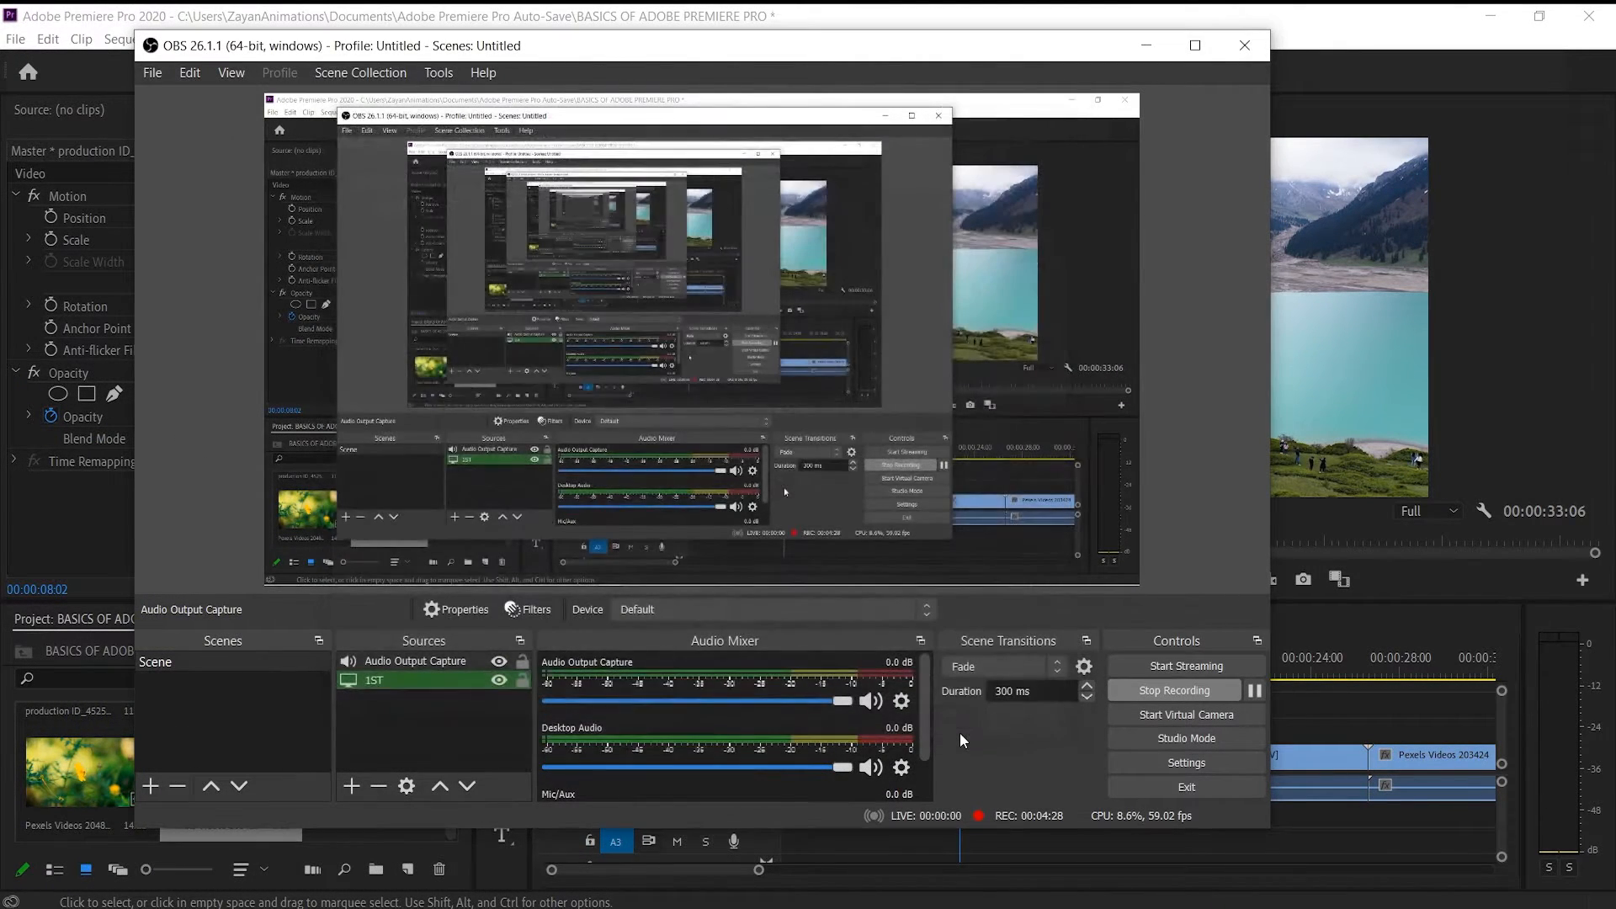
click(1145, 44)
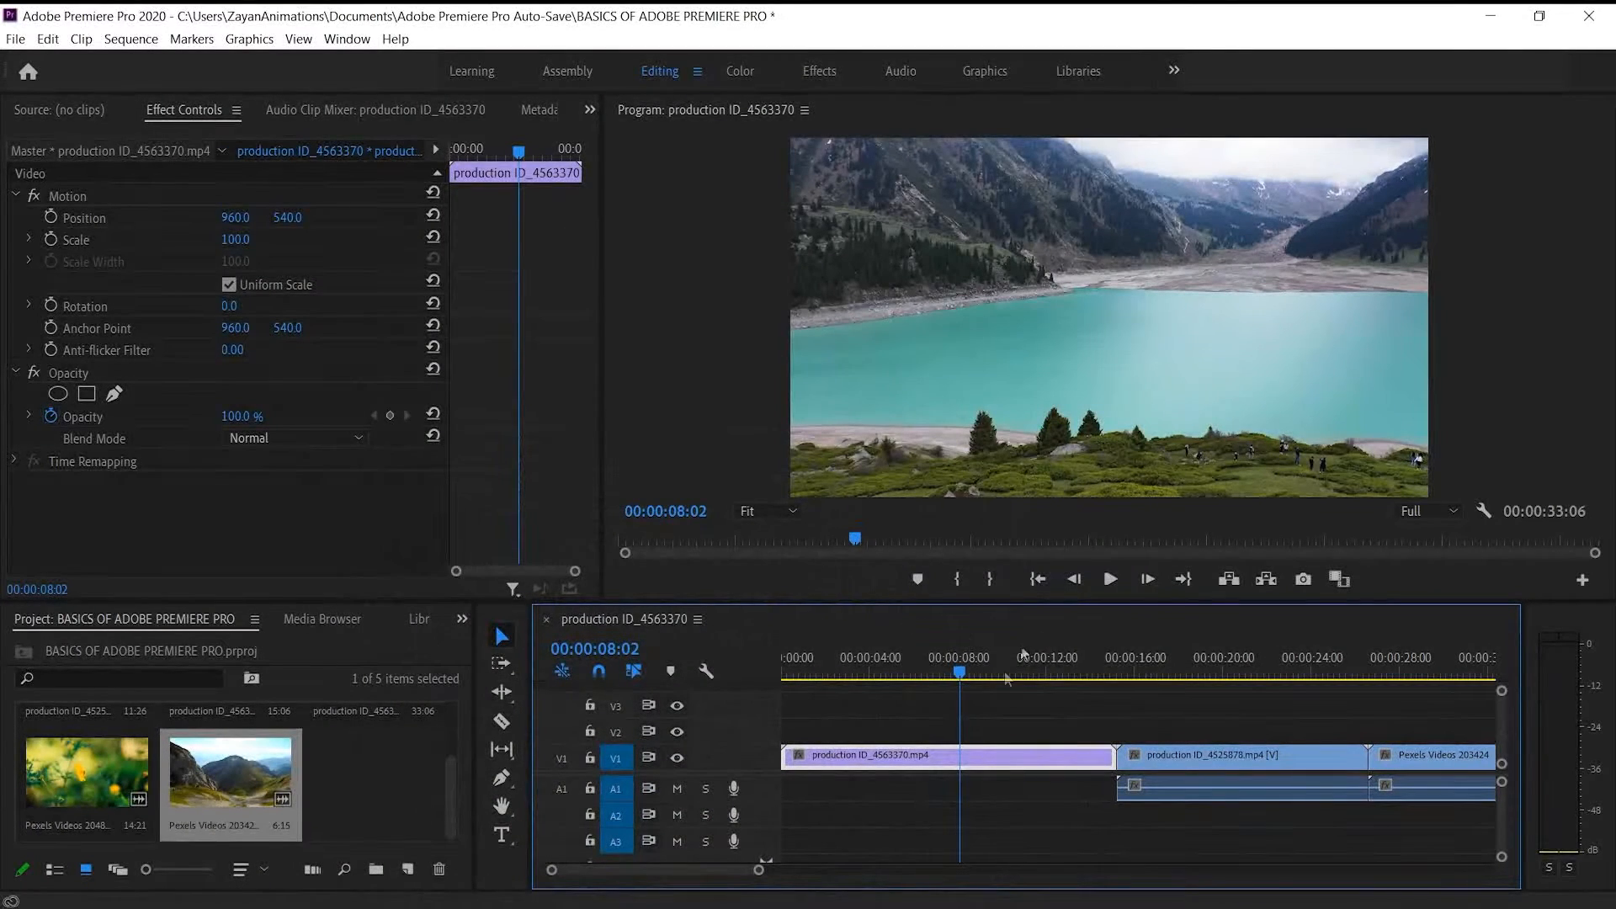
Move the playhead to 00:00:04:09 and import the "(no copyright music) lofi type beat" MP3 from the Downloads folder
click(858, 667)
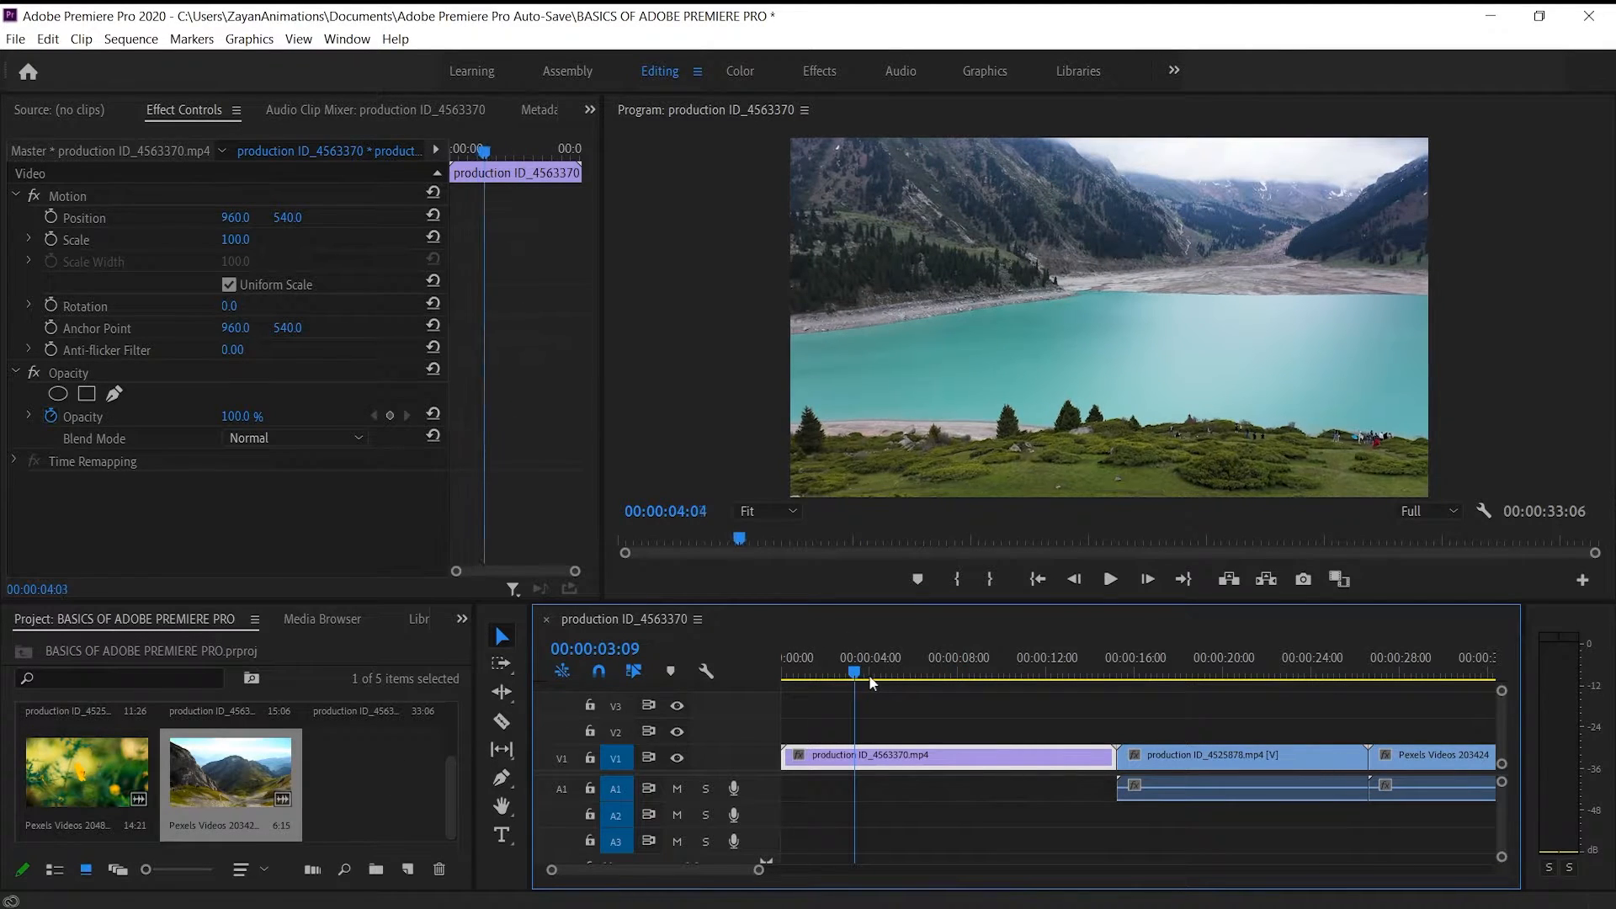
right_click(331, 776)
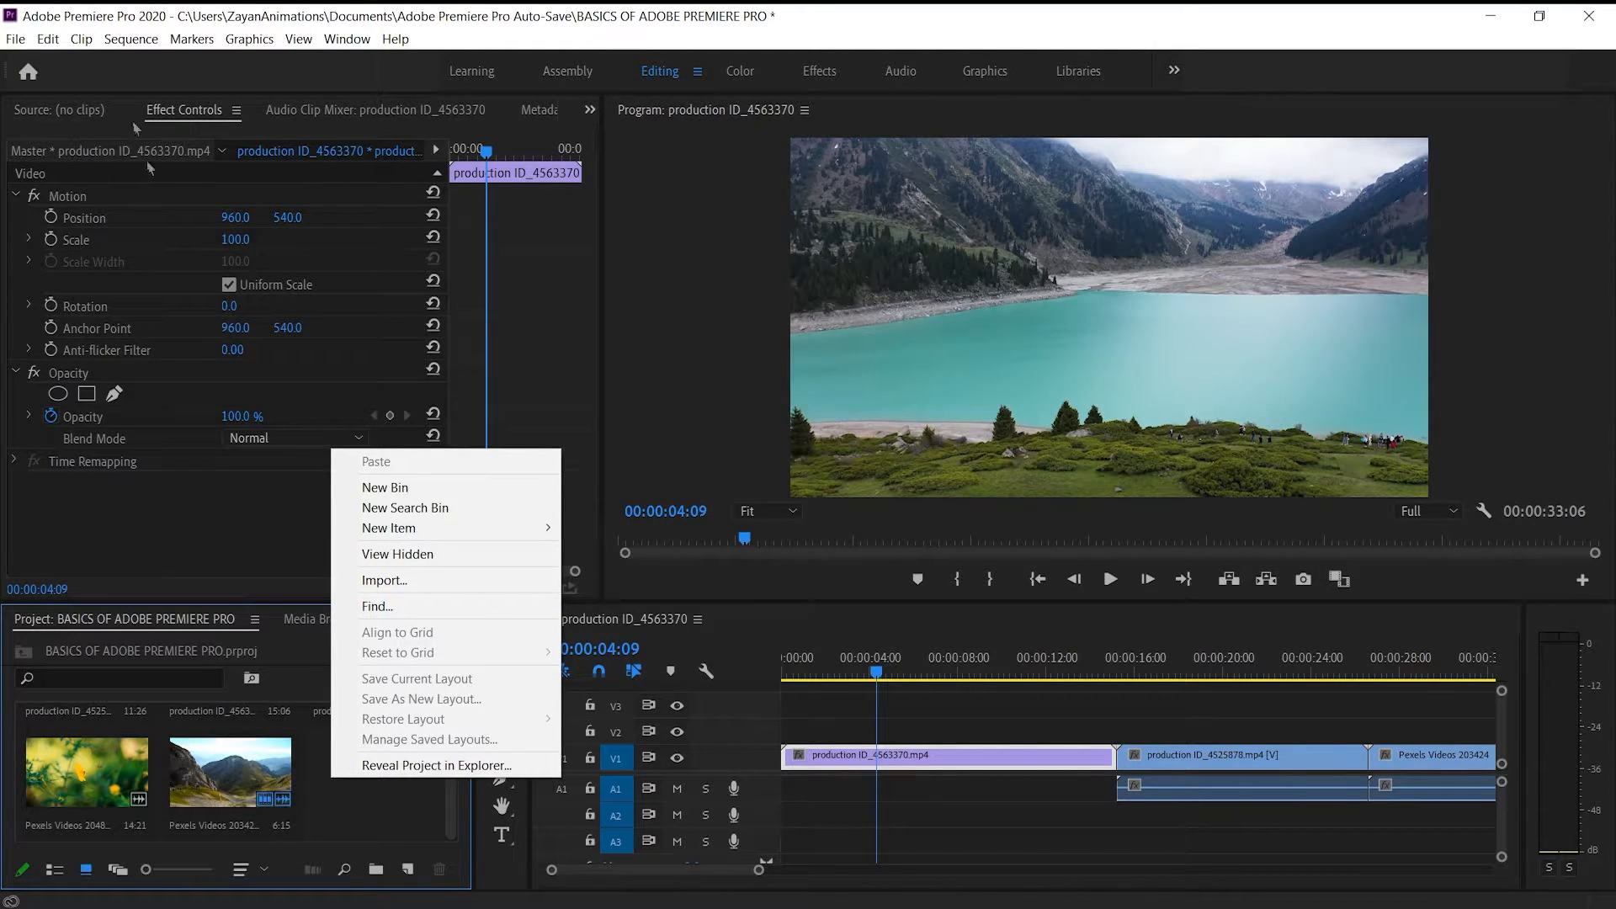
click(392, 584)
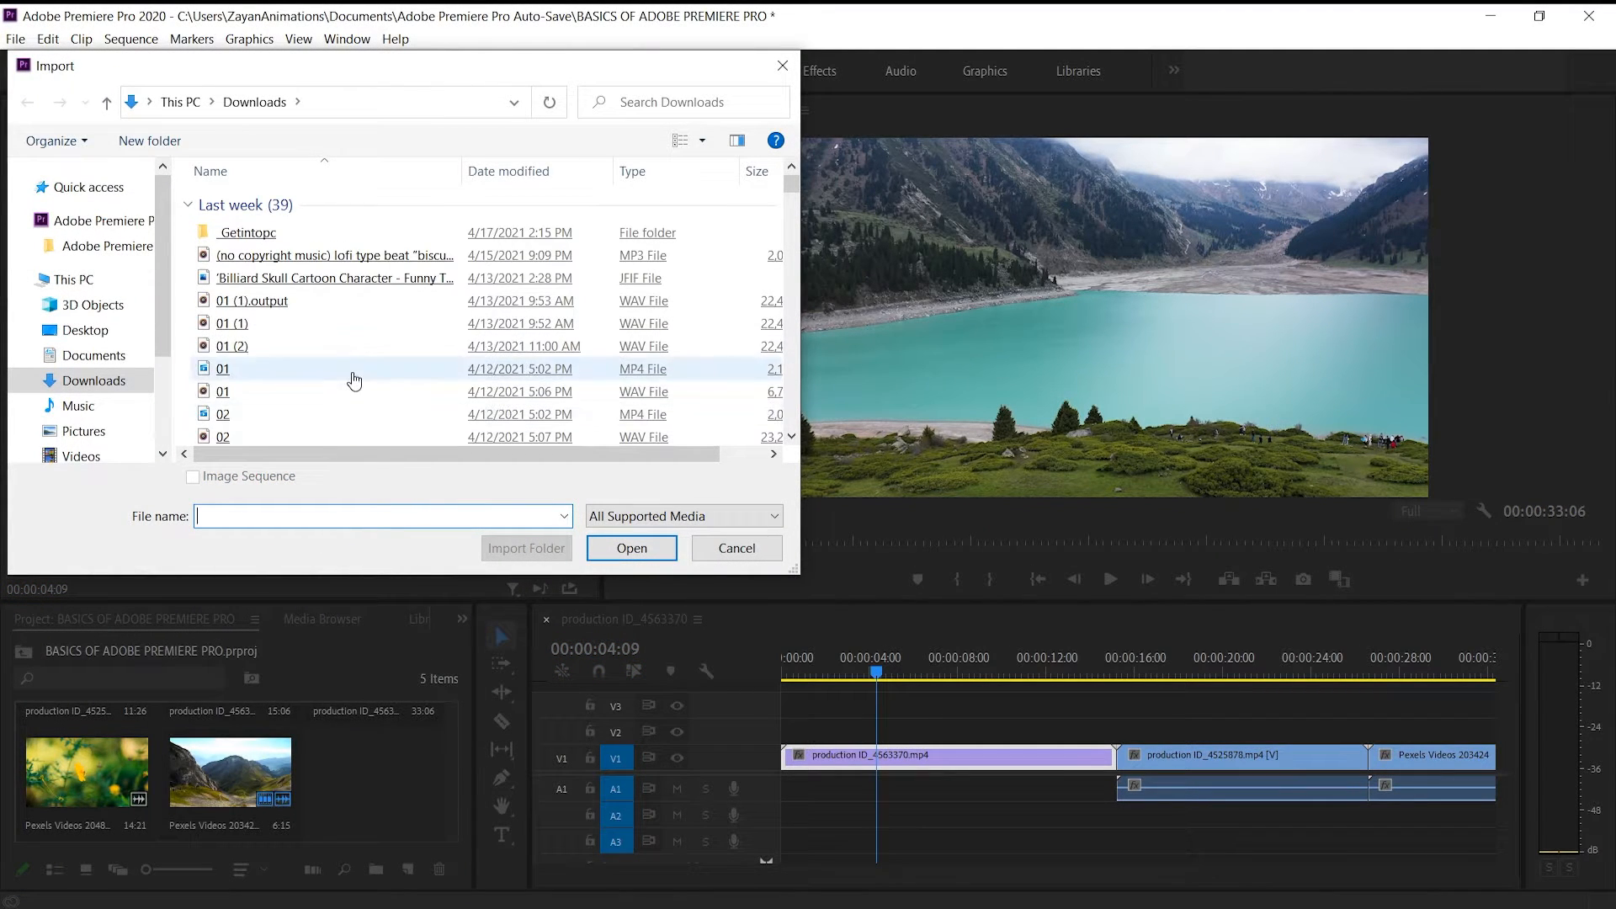
scroll(316, 336, down, 1)
scroll(314, 335, up, 1)
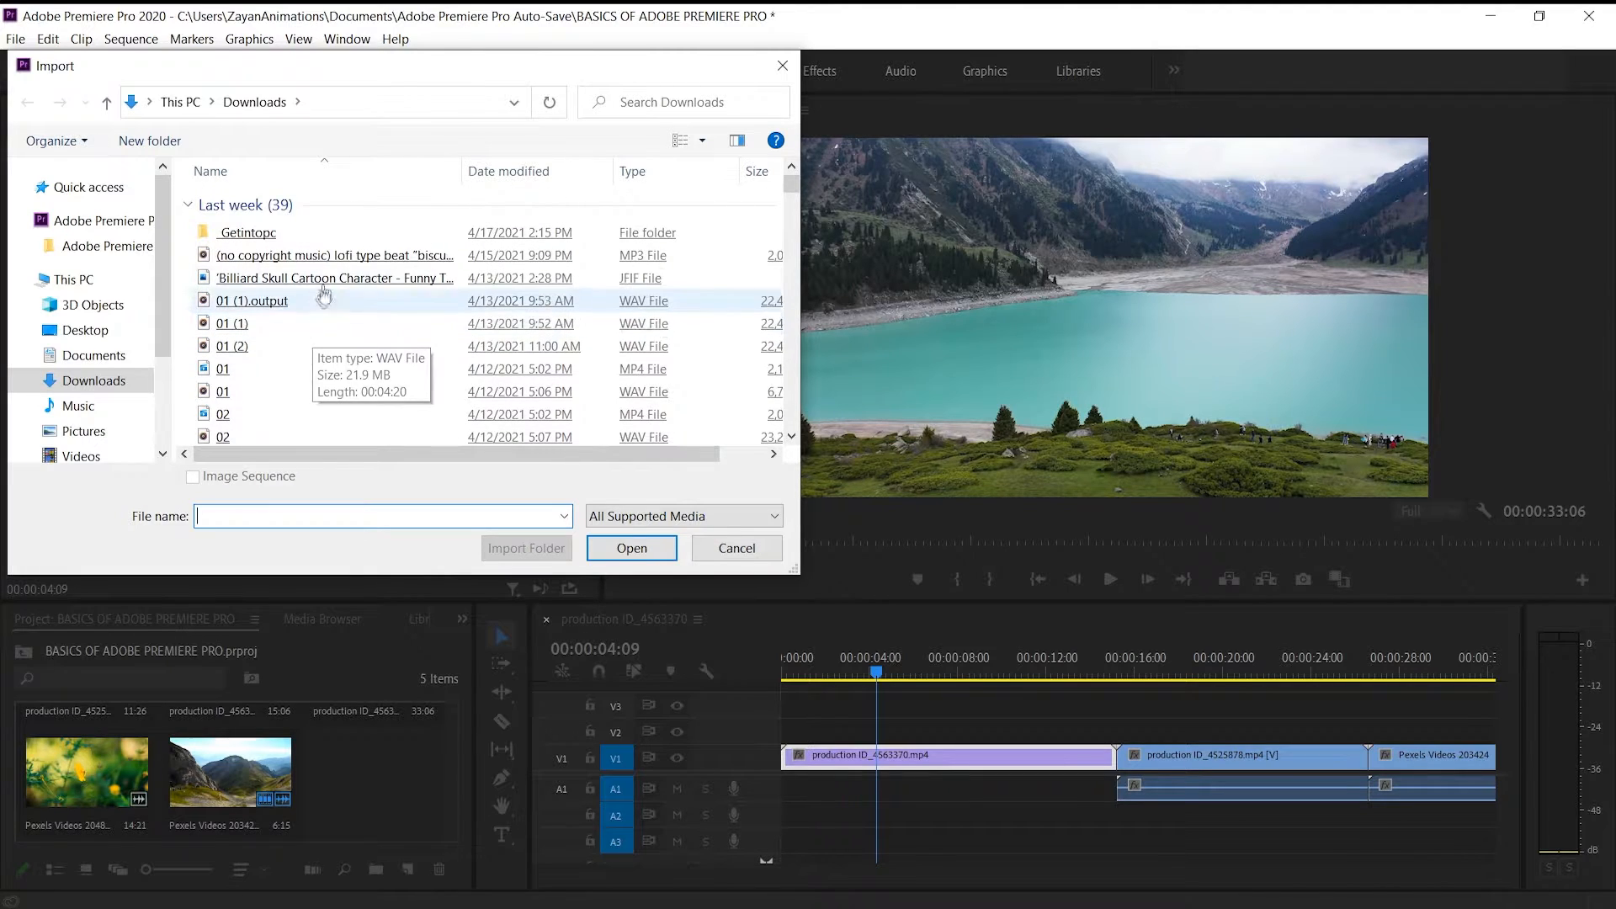
double_click(328, 257)
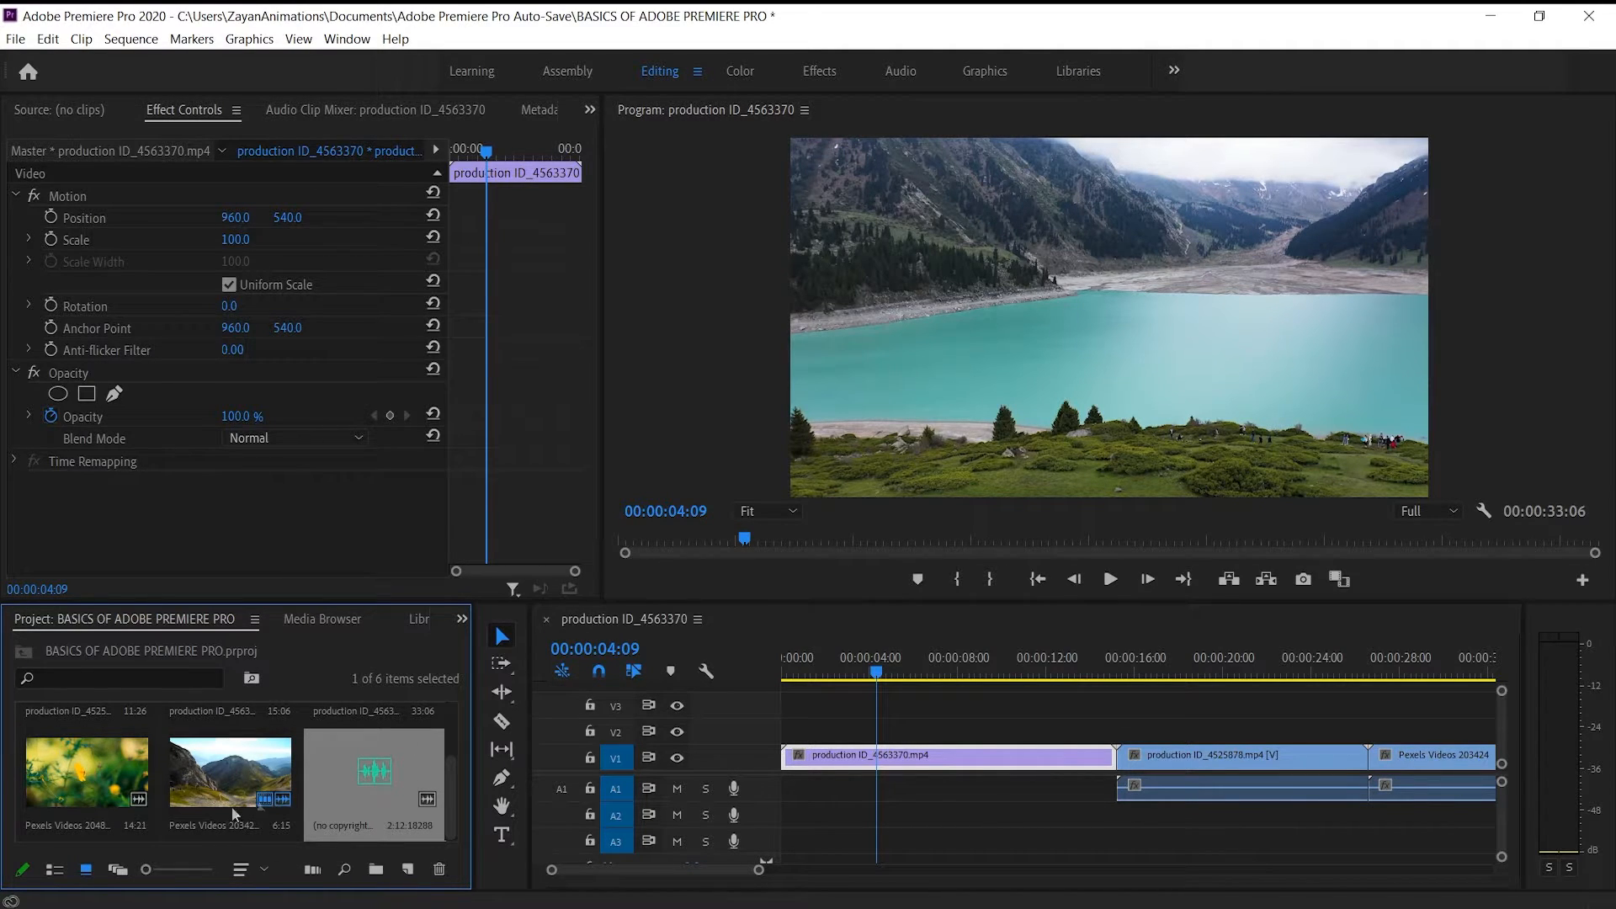
Look through the project items in Freeform View and List View, and return to the thumbnail icon view
click(118, 870)
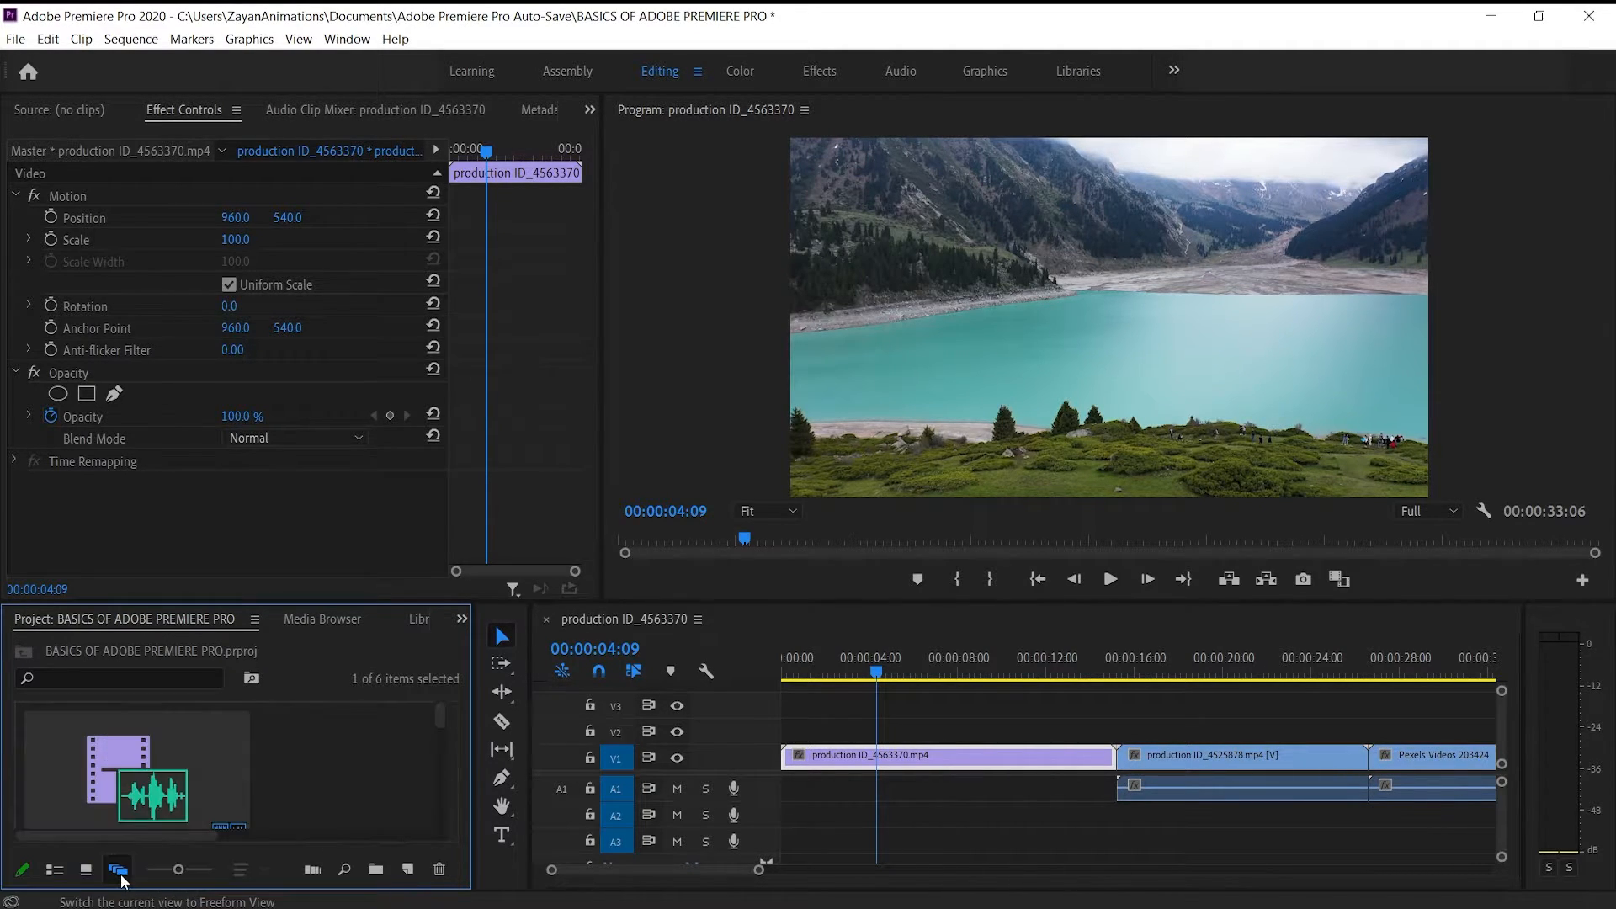
scroll(319, 789, down, 3)
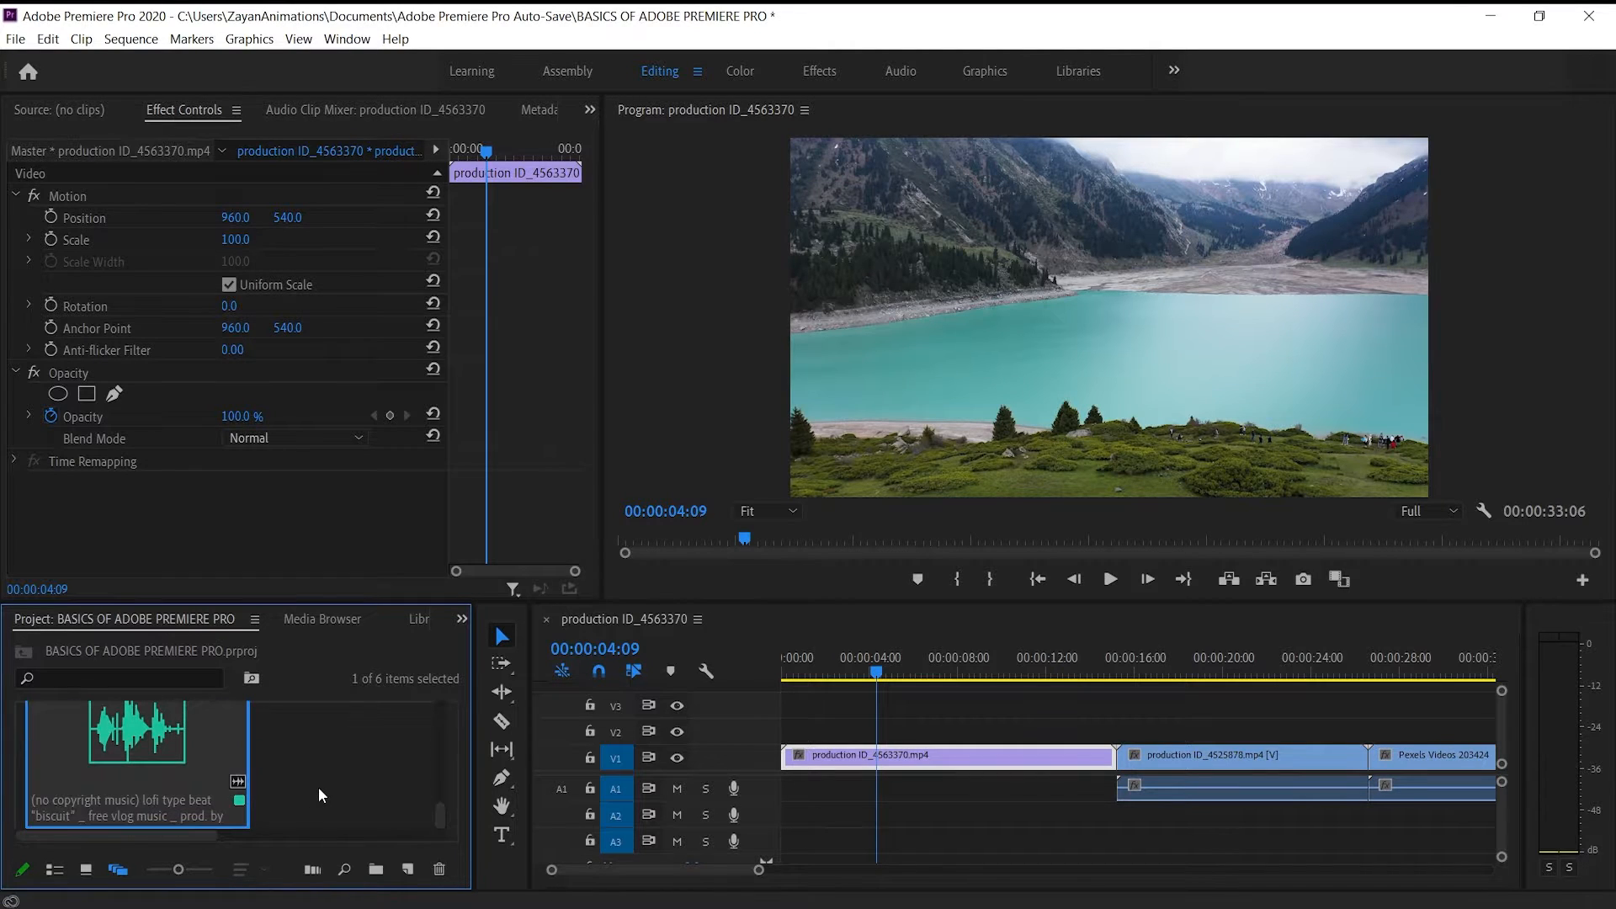
scroll(319, 789, up, 3)
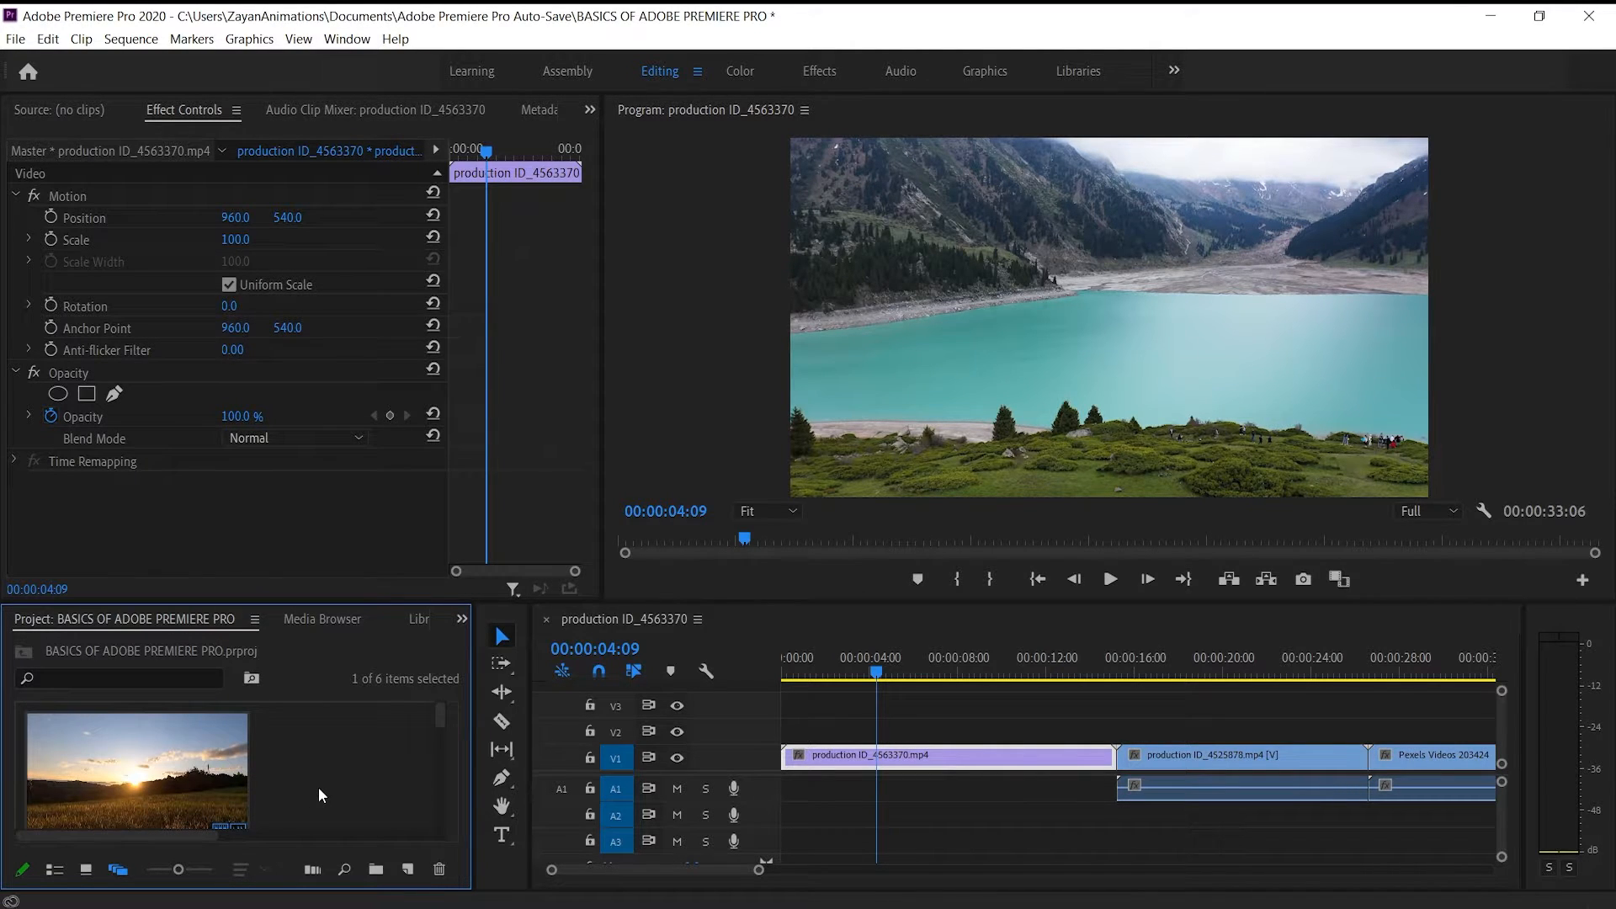
click(55, 871)
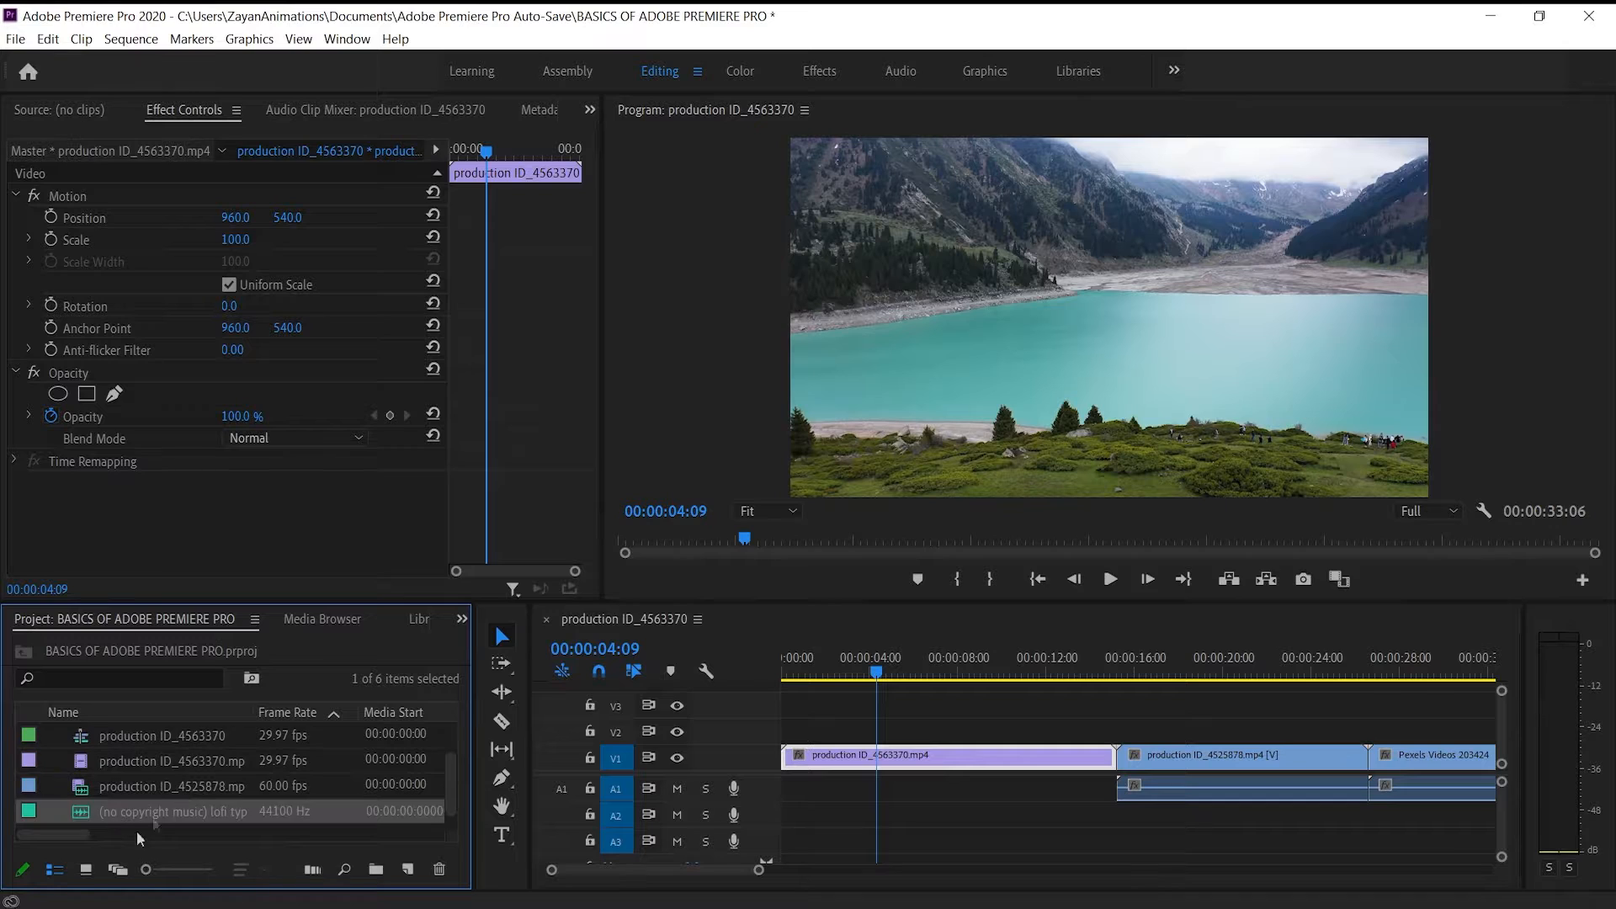
click(85, 869)
scroll(196, 746, down, 1)
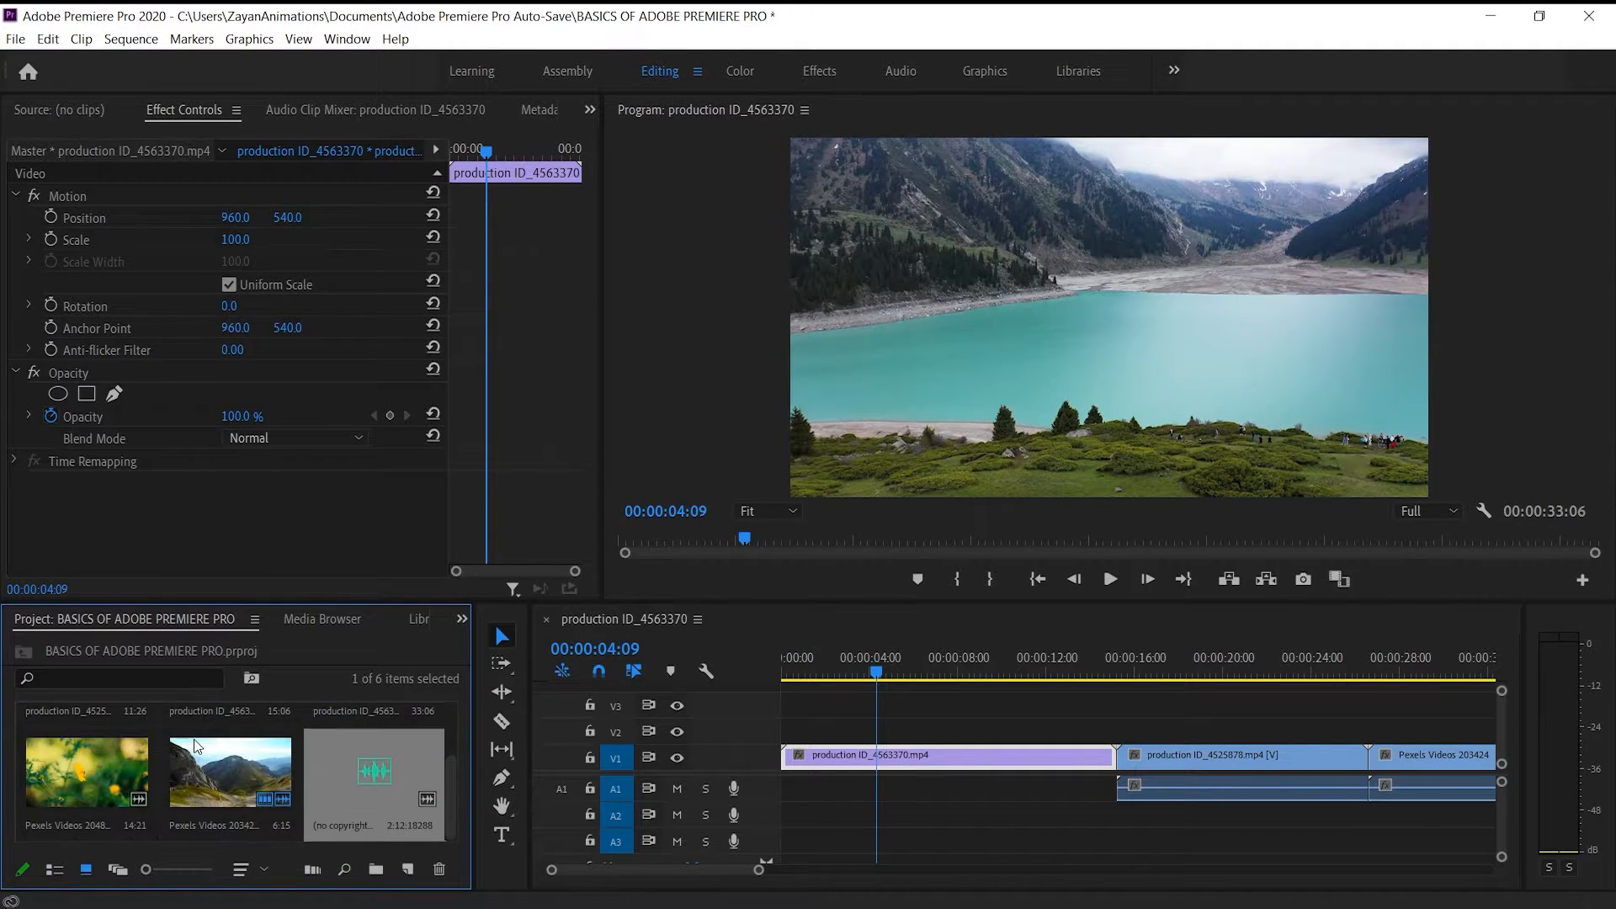
Place the lofi music track at the start of the sequence on A2 and play it with the lake clip up to 00:00:08:03
mouse_move(365, 791)
mouse_down()
mouse_move(791, 789)
mouse_move(829, 816)
mouse_move(790, 827)
mouse_up()
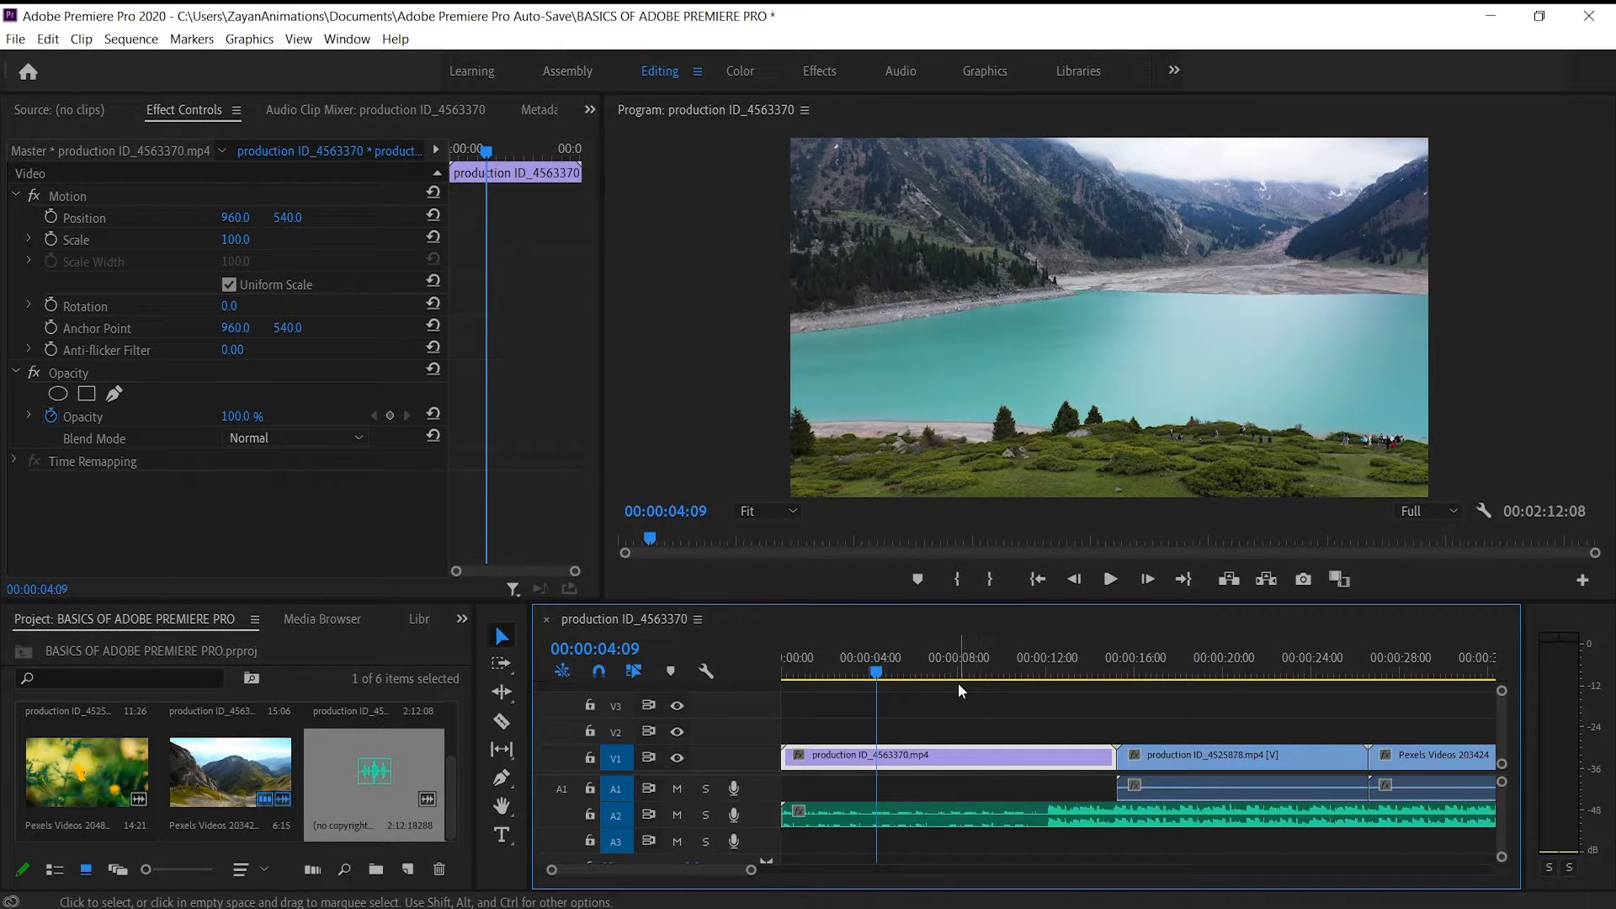
key(space)
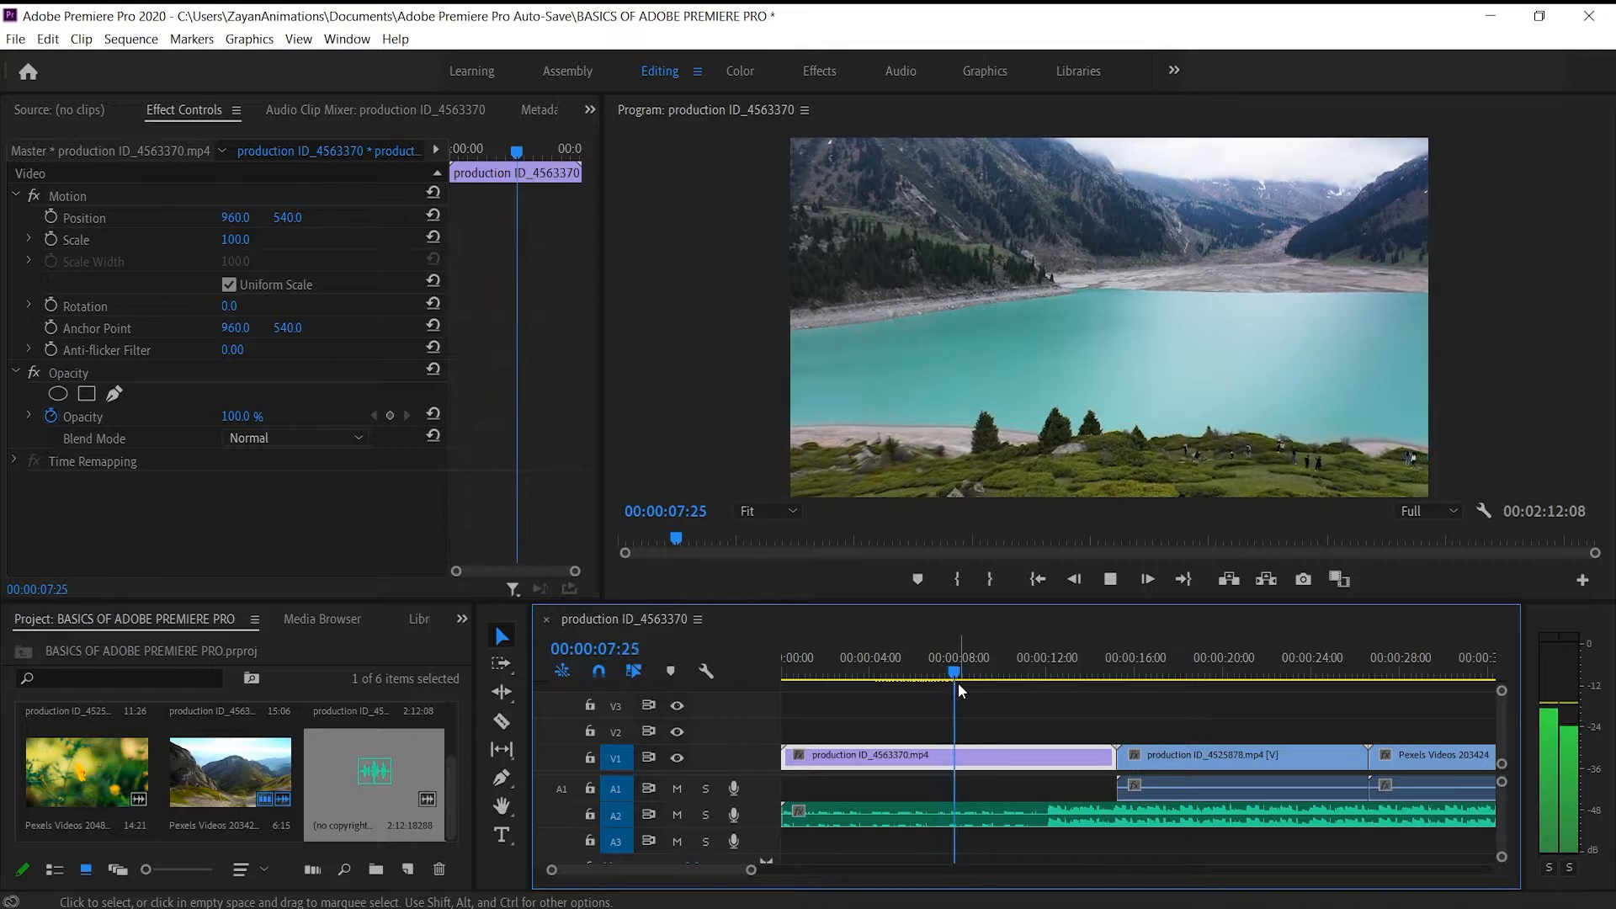
key(space)
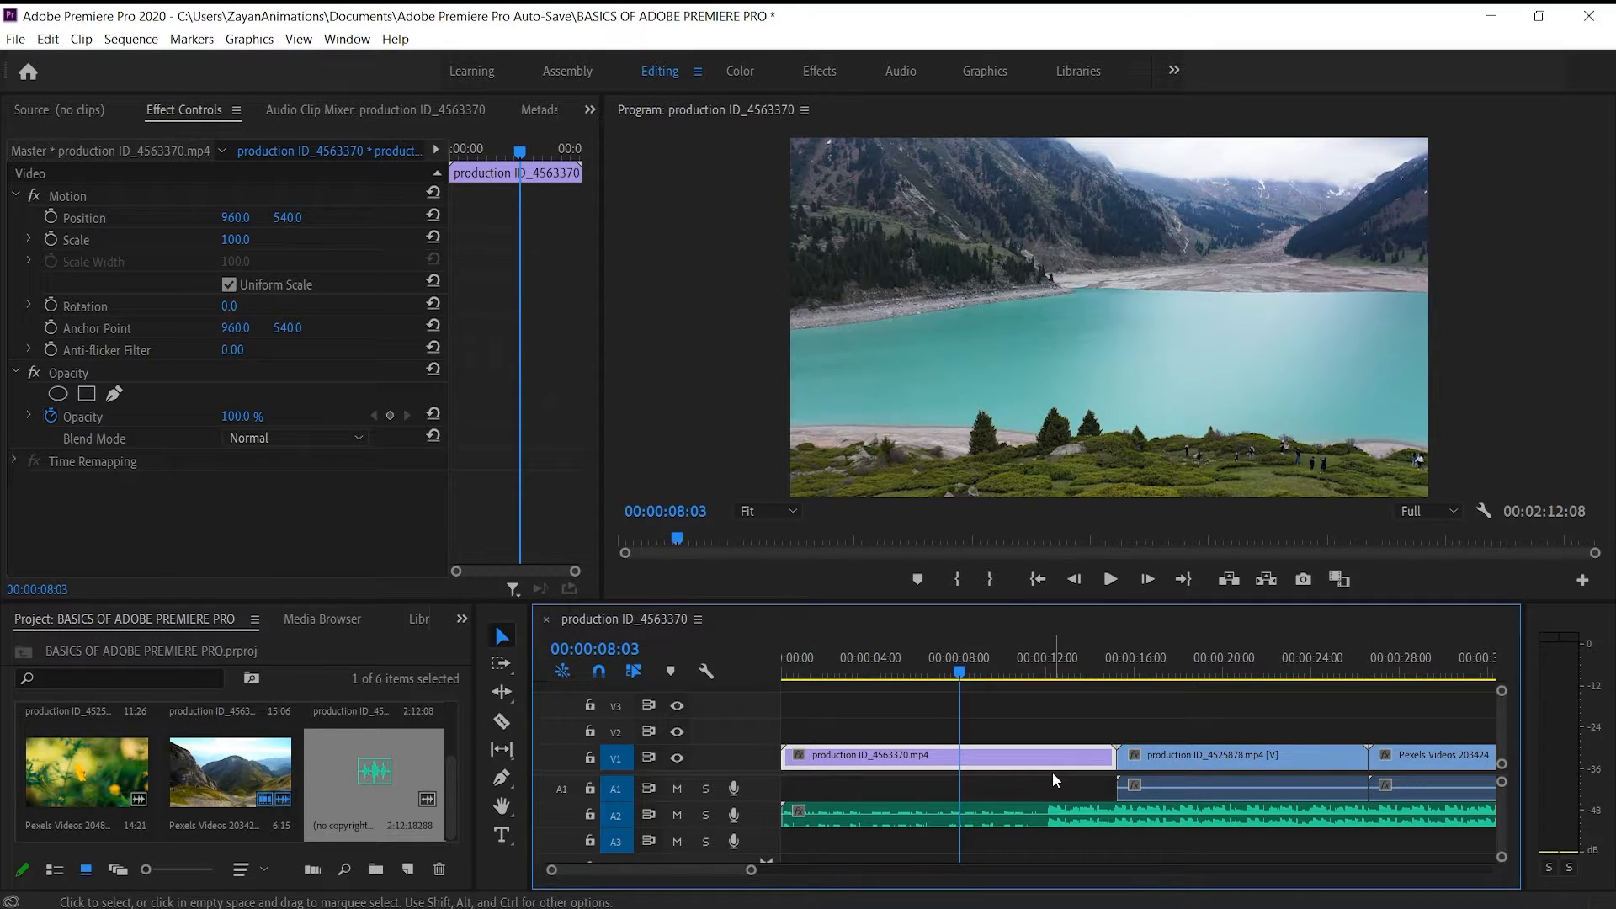
Split the lake clip on V1 at 00:00:08:03 and select the music clip on A2
key(ctrl+k)
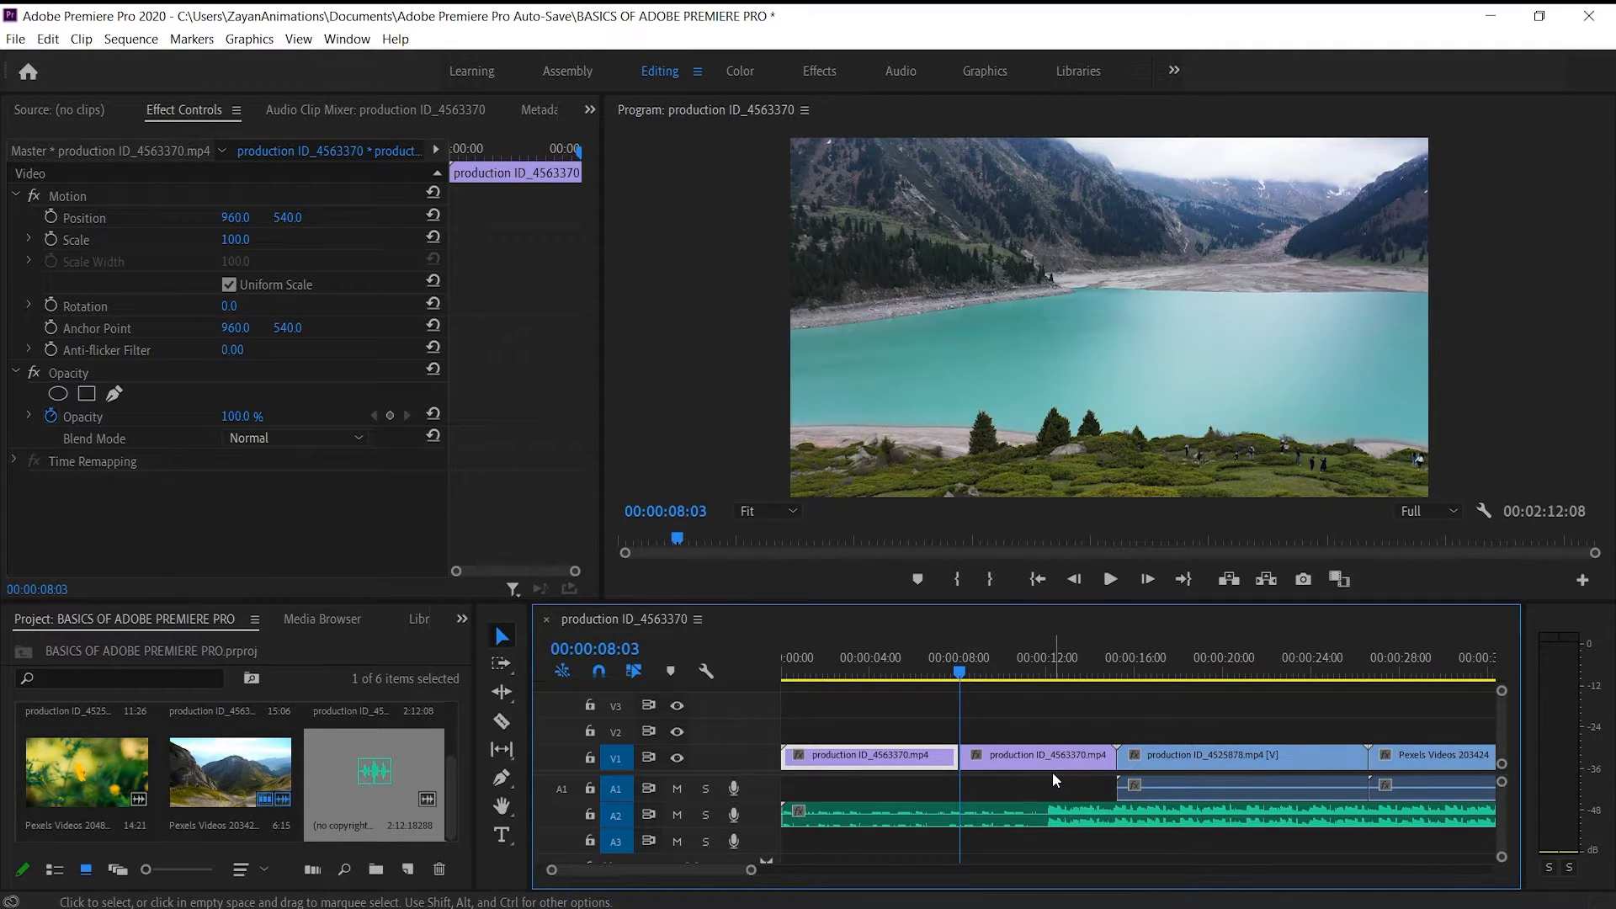
click(966, 820)
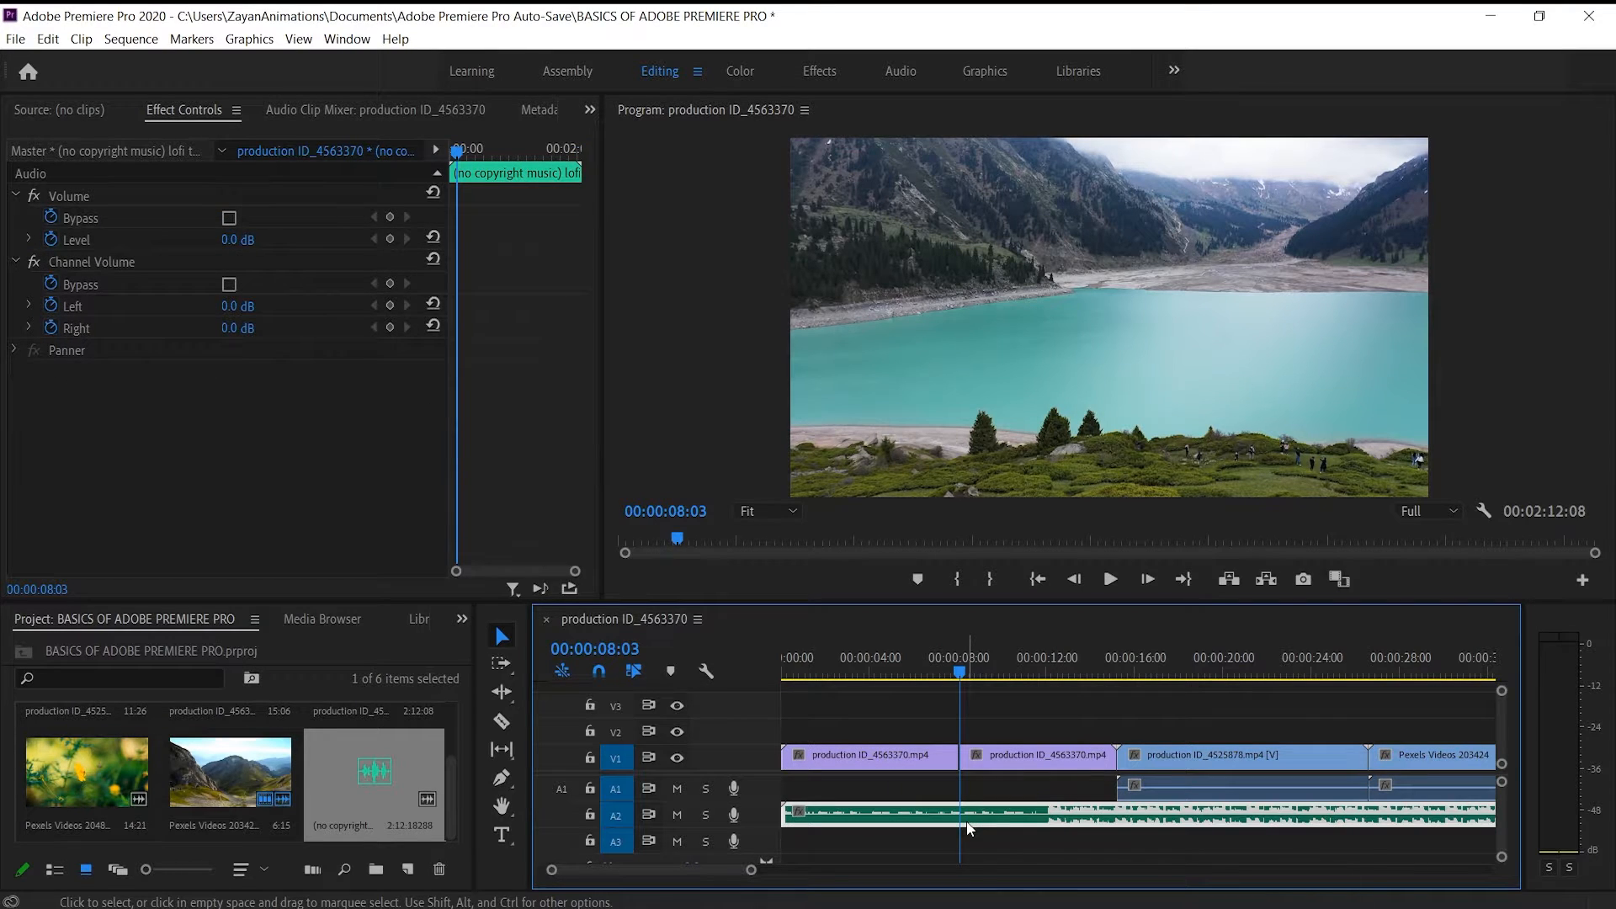
Split the selected lofi music clip on A2 at 00:00:08:03
key(ctrl+k)
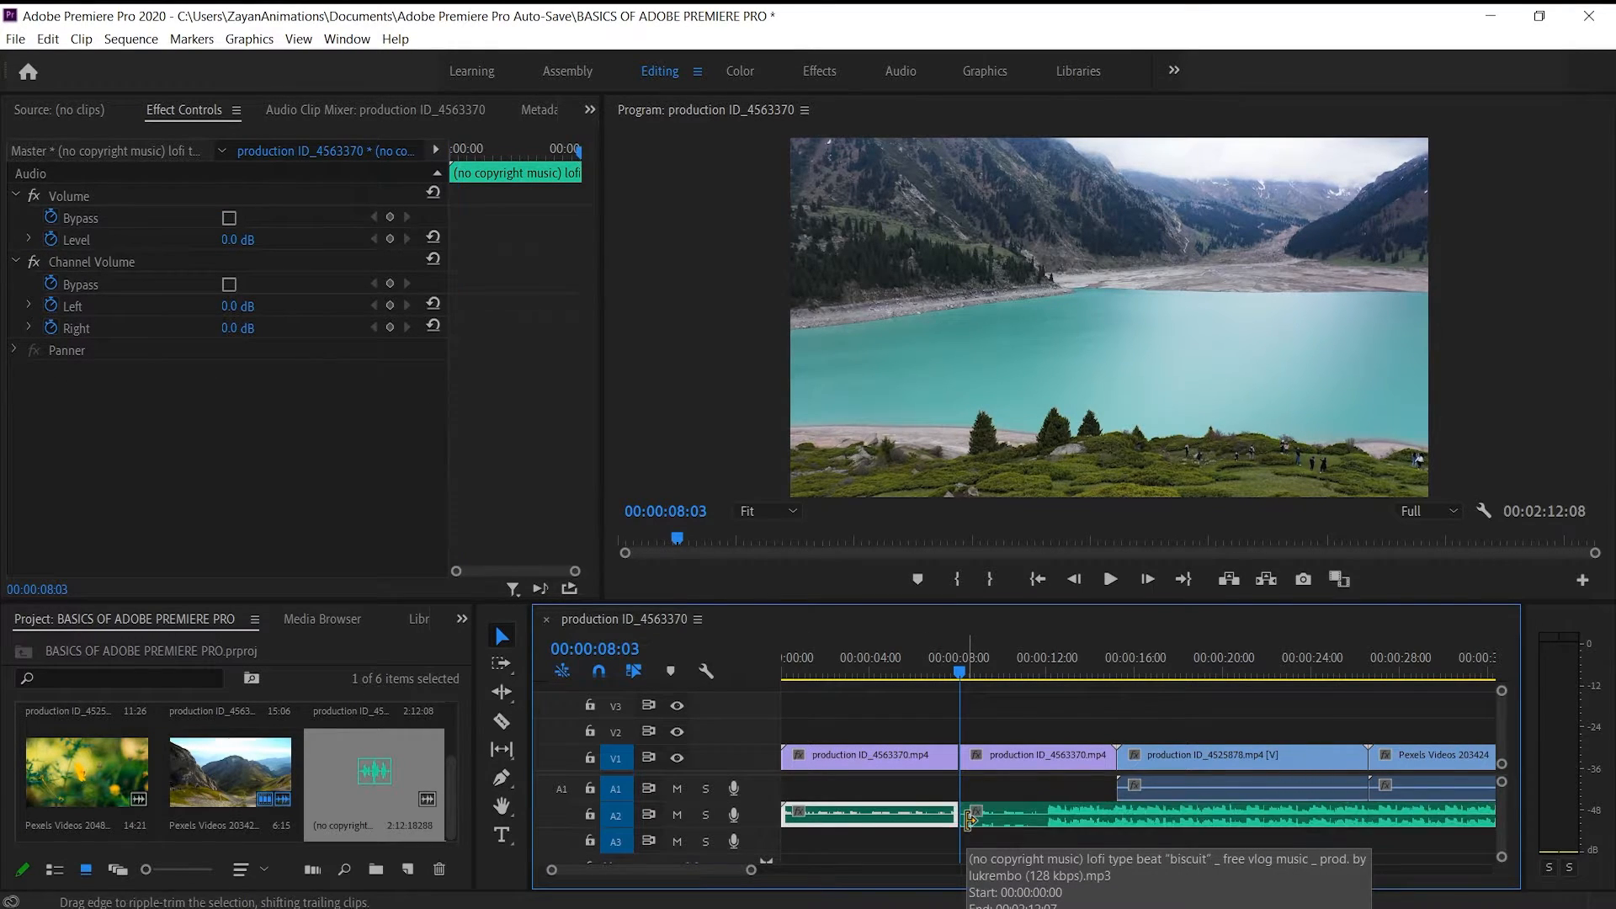
click(1048, 818)
Delete the music segment before 00:00:08:03 on A2, select the remaining part, and undo the deletion
click(870, 820)
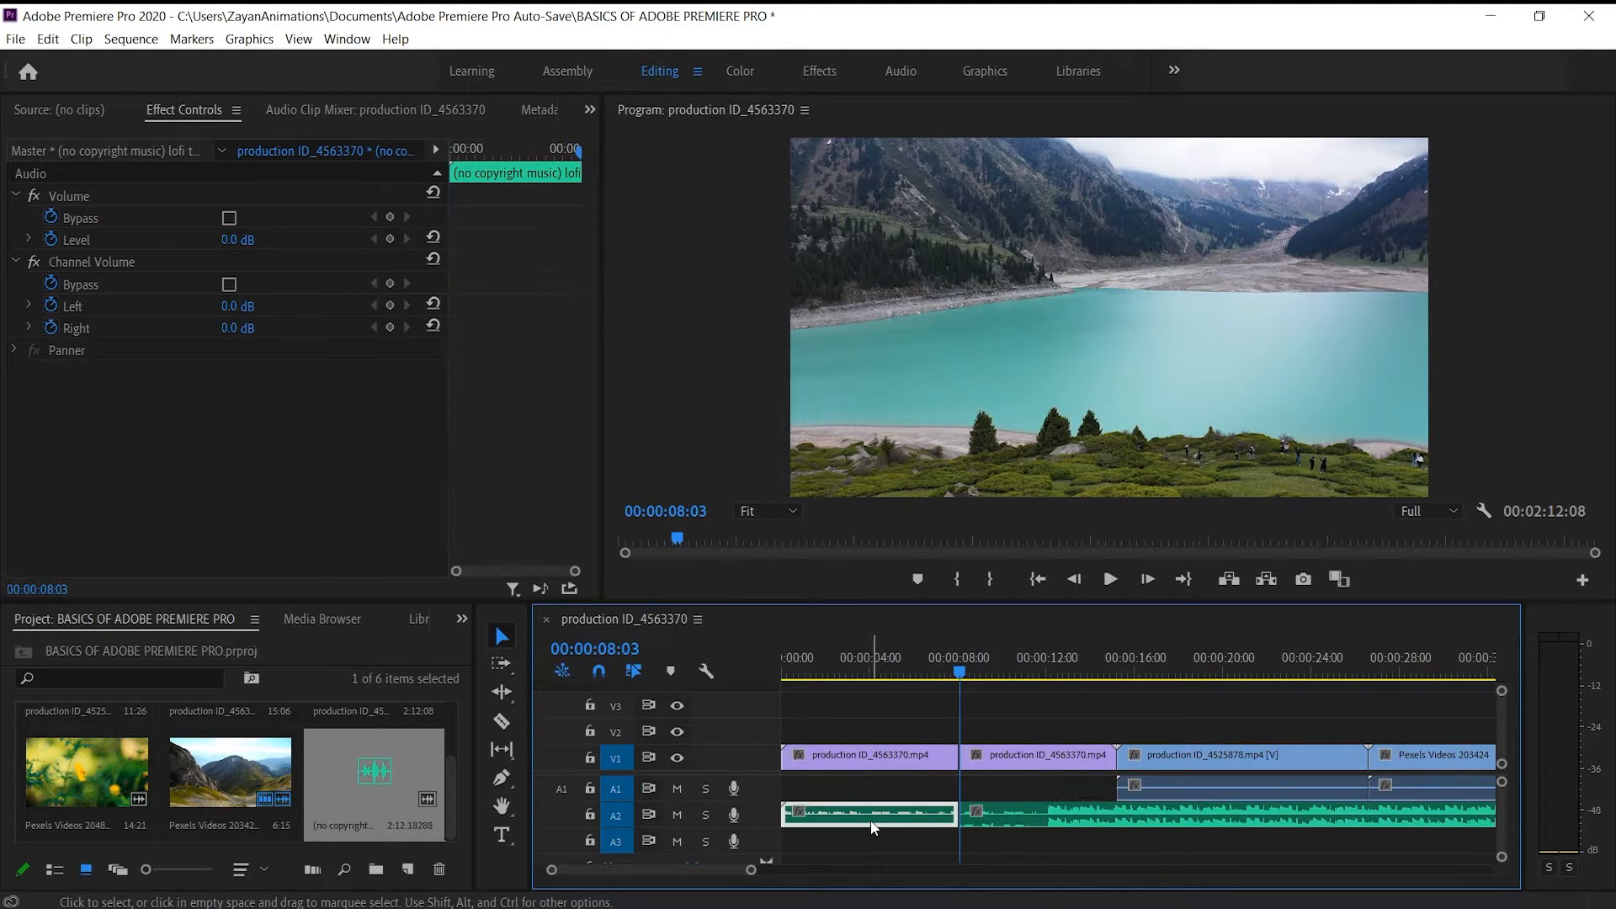
key(Delete)
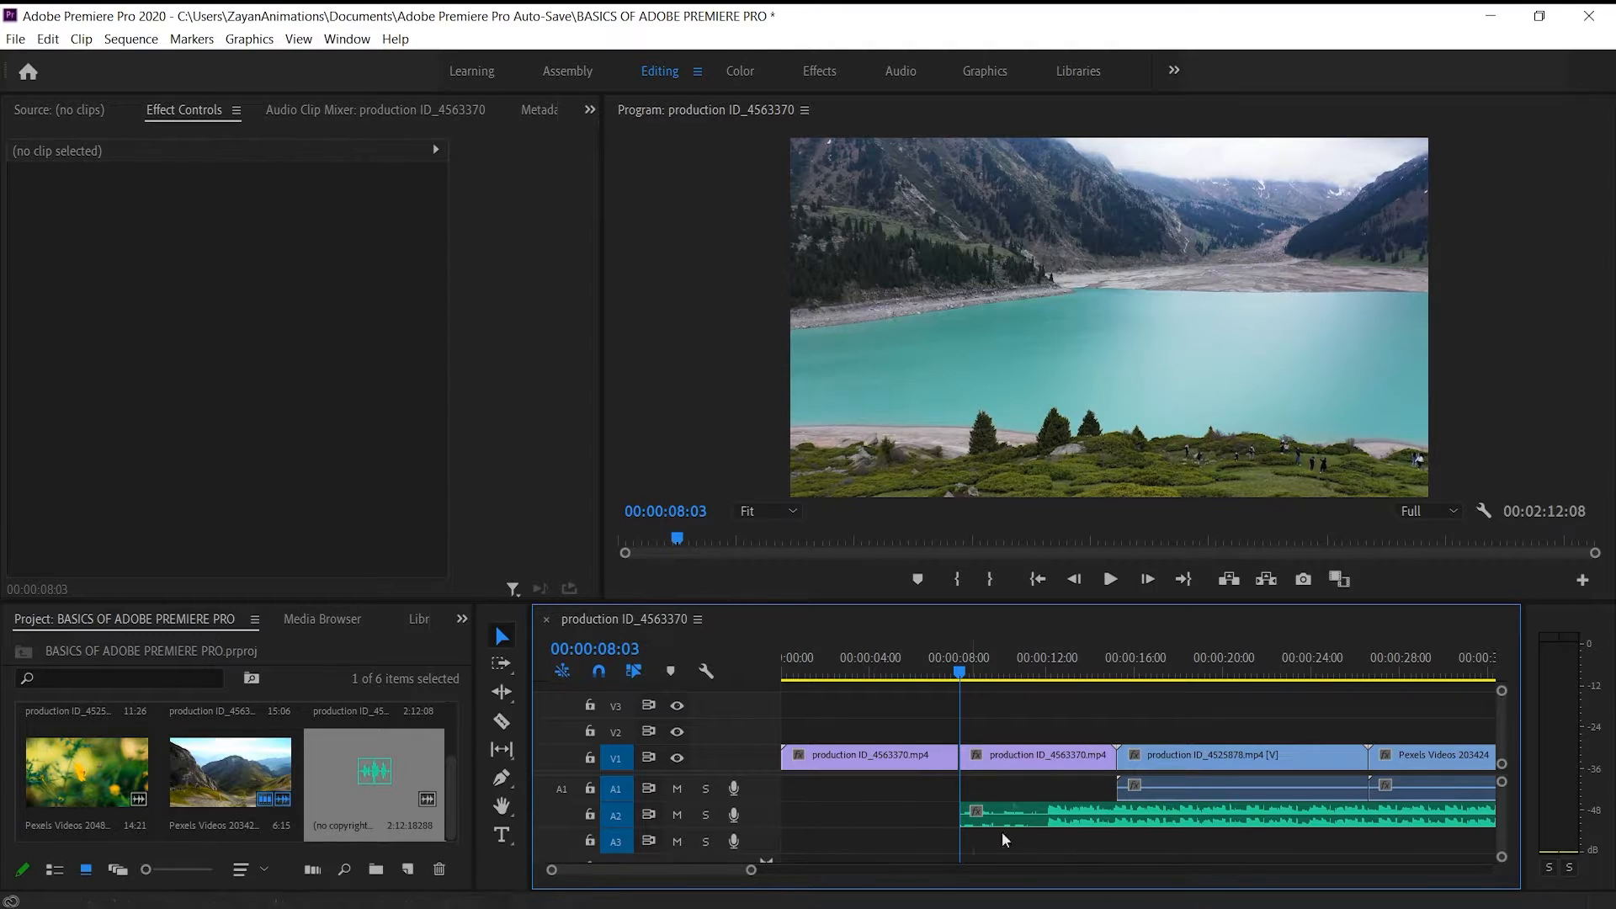
mouse_move(1041, 820)
mouse_down()
mouse_move(859, 814)
mouse_move(1041, 816)
mouse_up()
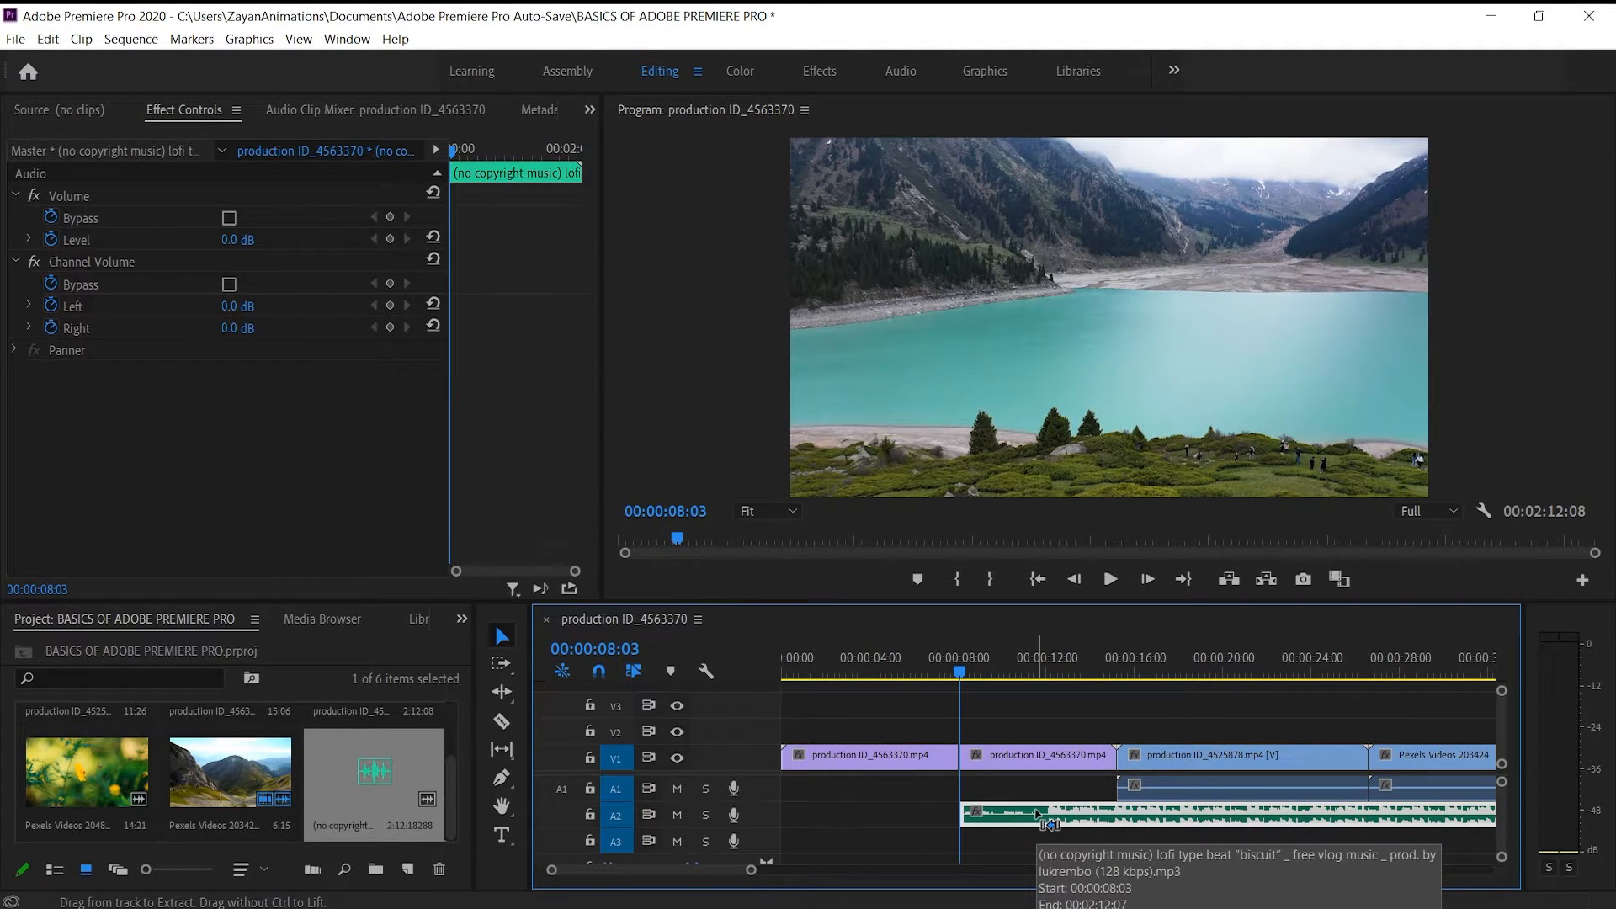
key(ctrl+z)
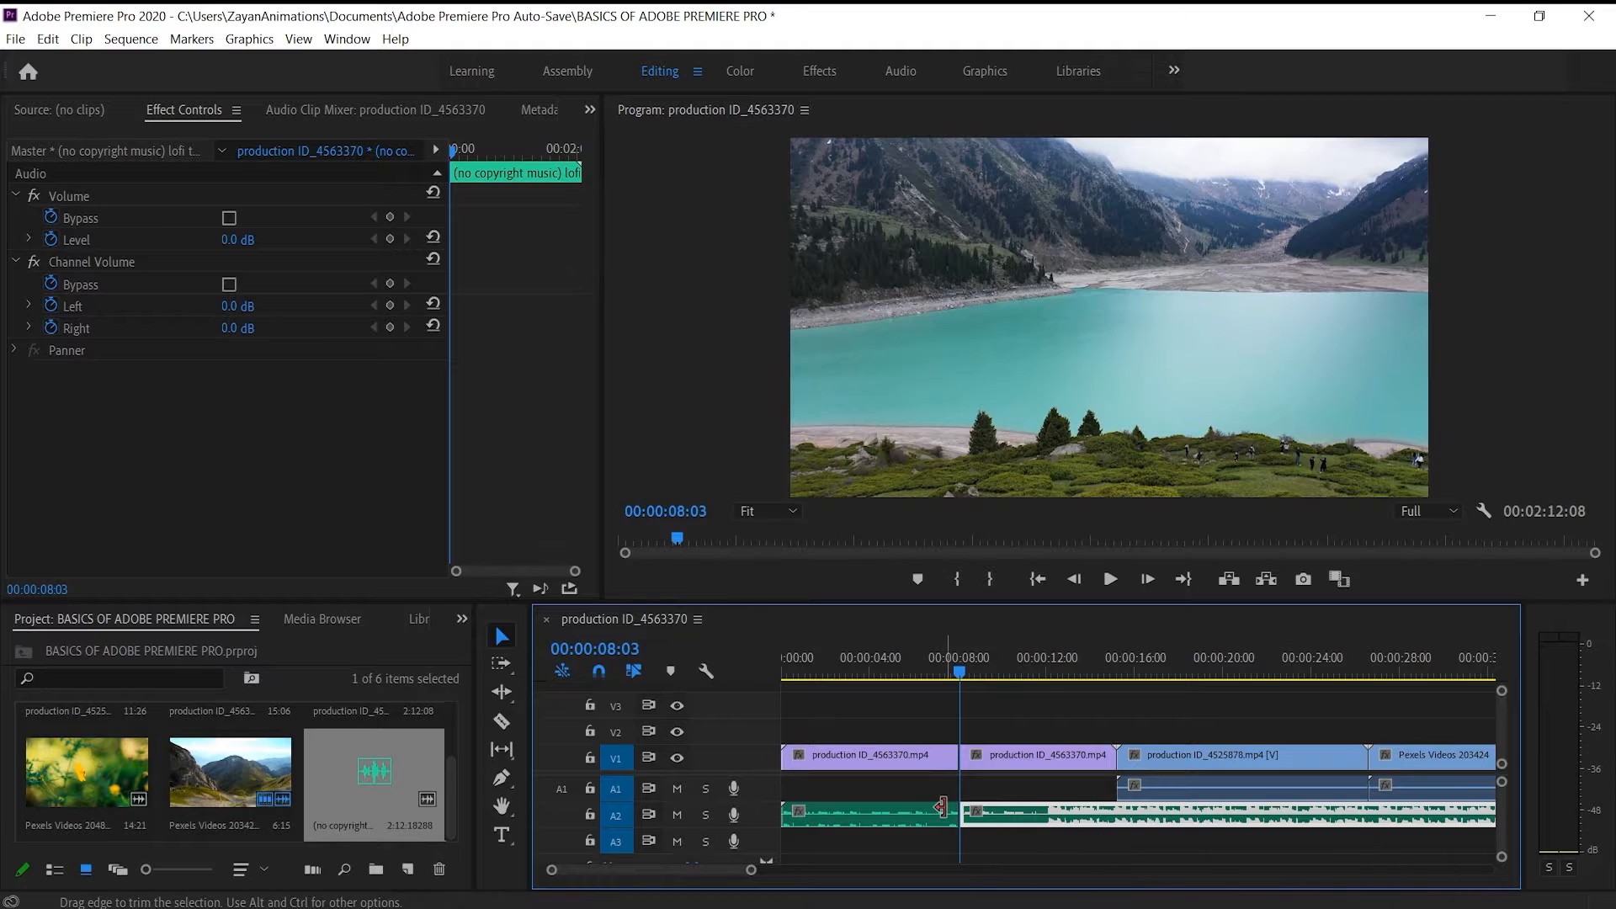
Select the first music segment on A2 and scrub the playhead back to 00:00:06:27
click(855, 806)
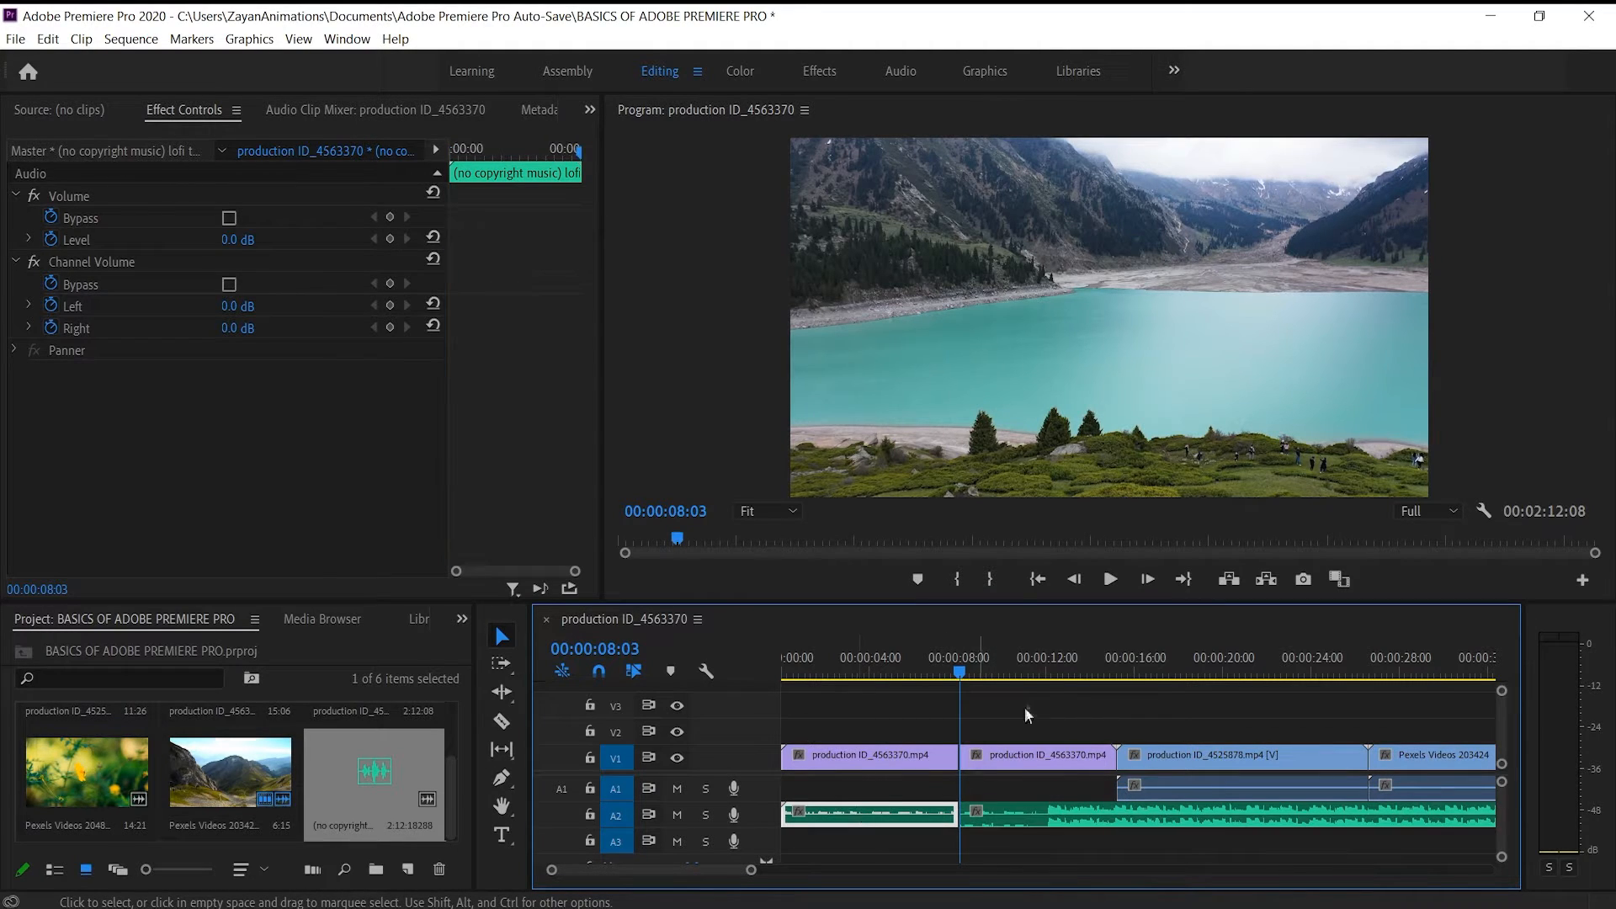
drag(963, 682, 949, 683)
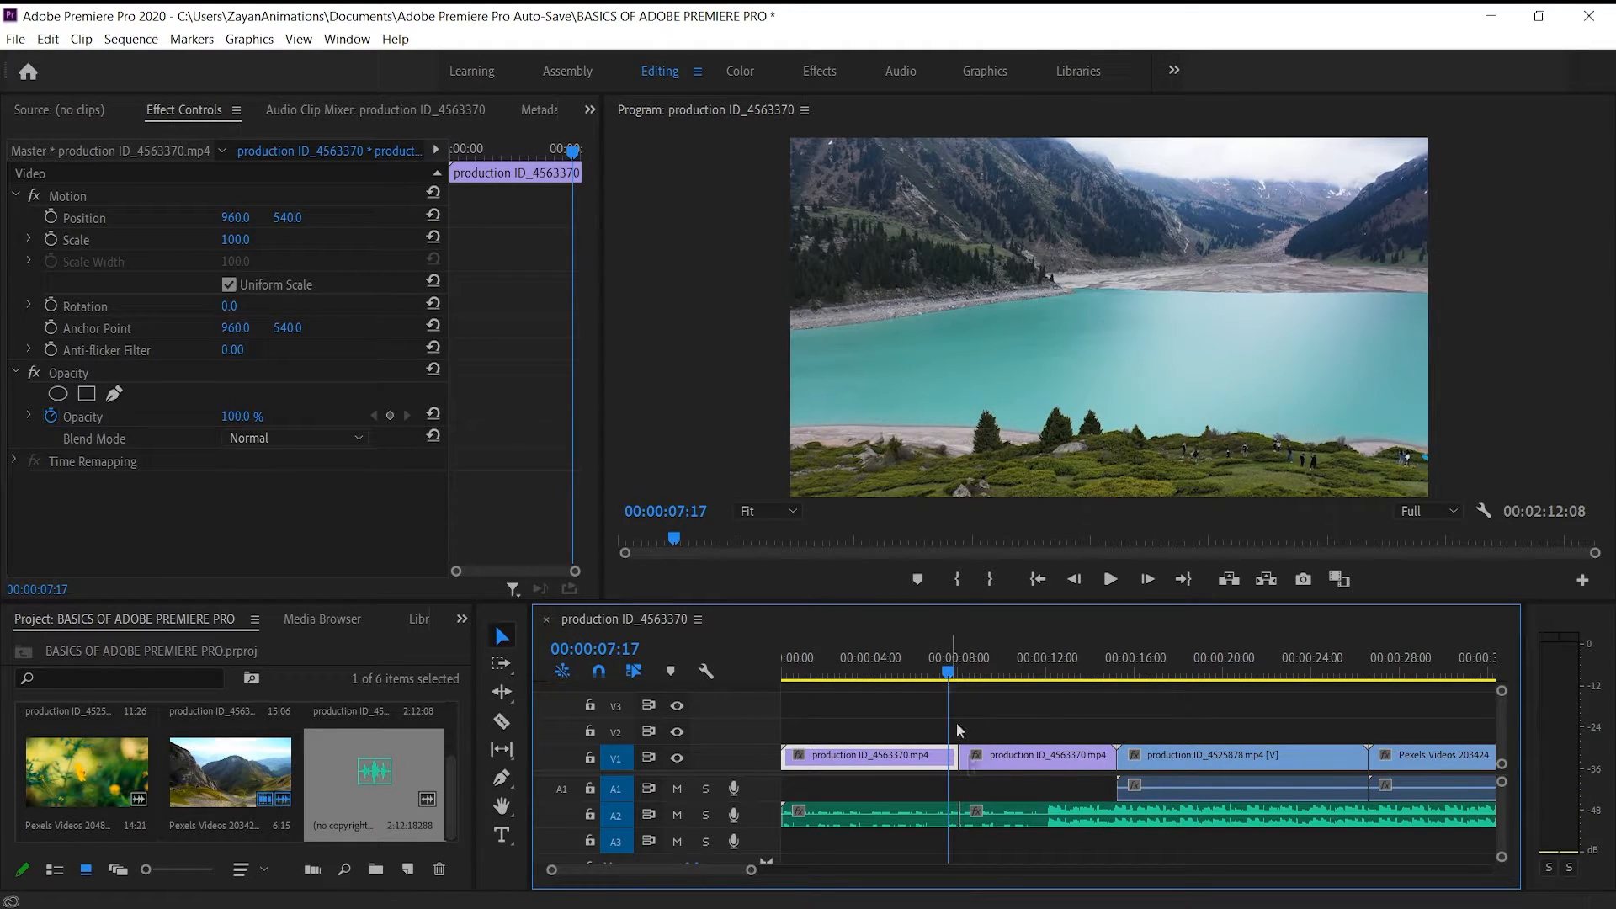
drag(951, 676, 933, 673)
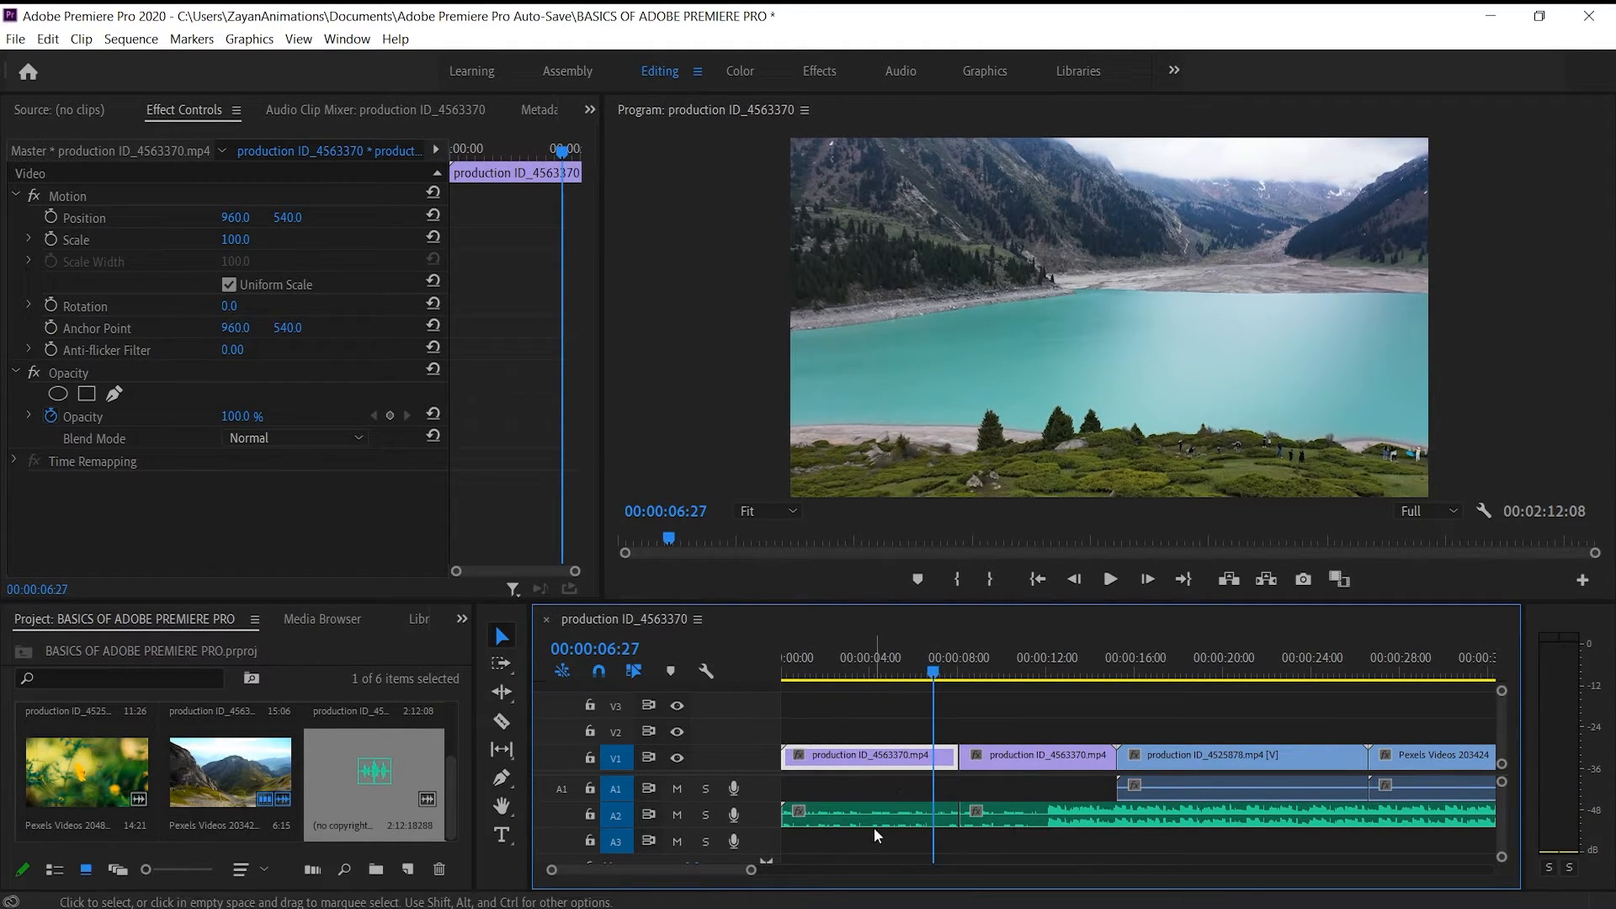
Examine the clip commands available for the first music segment on A2 and the first lake segment on V1
click(917, 821)
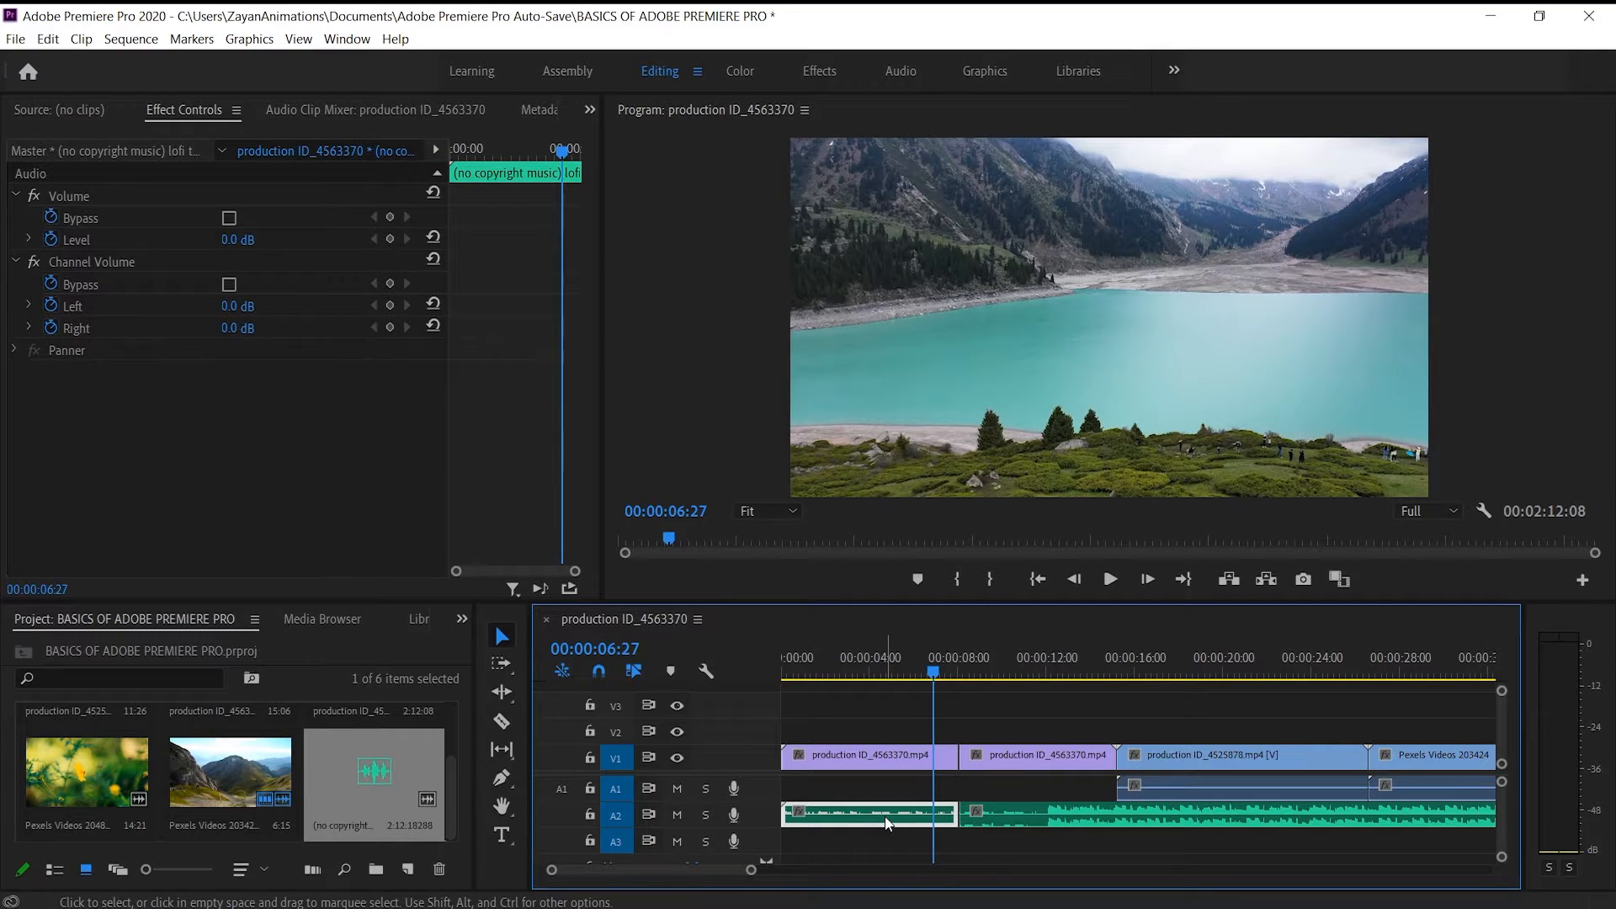
right_click(886, 822)
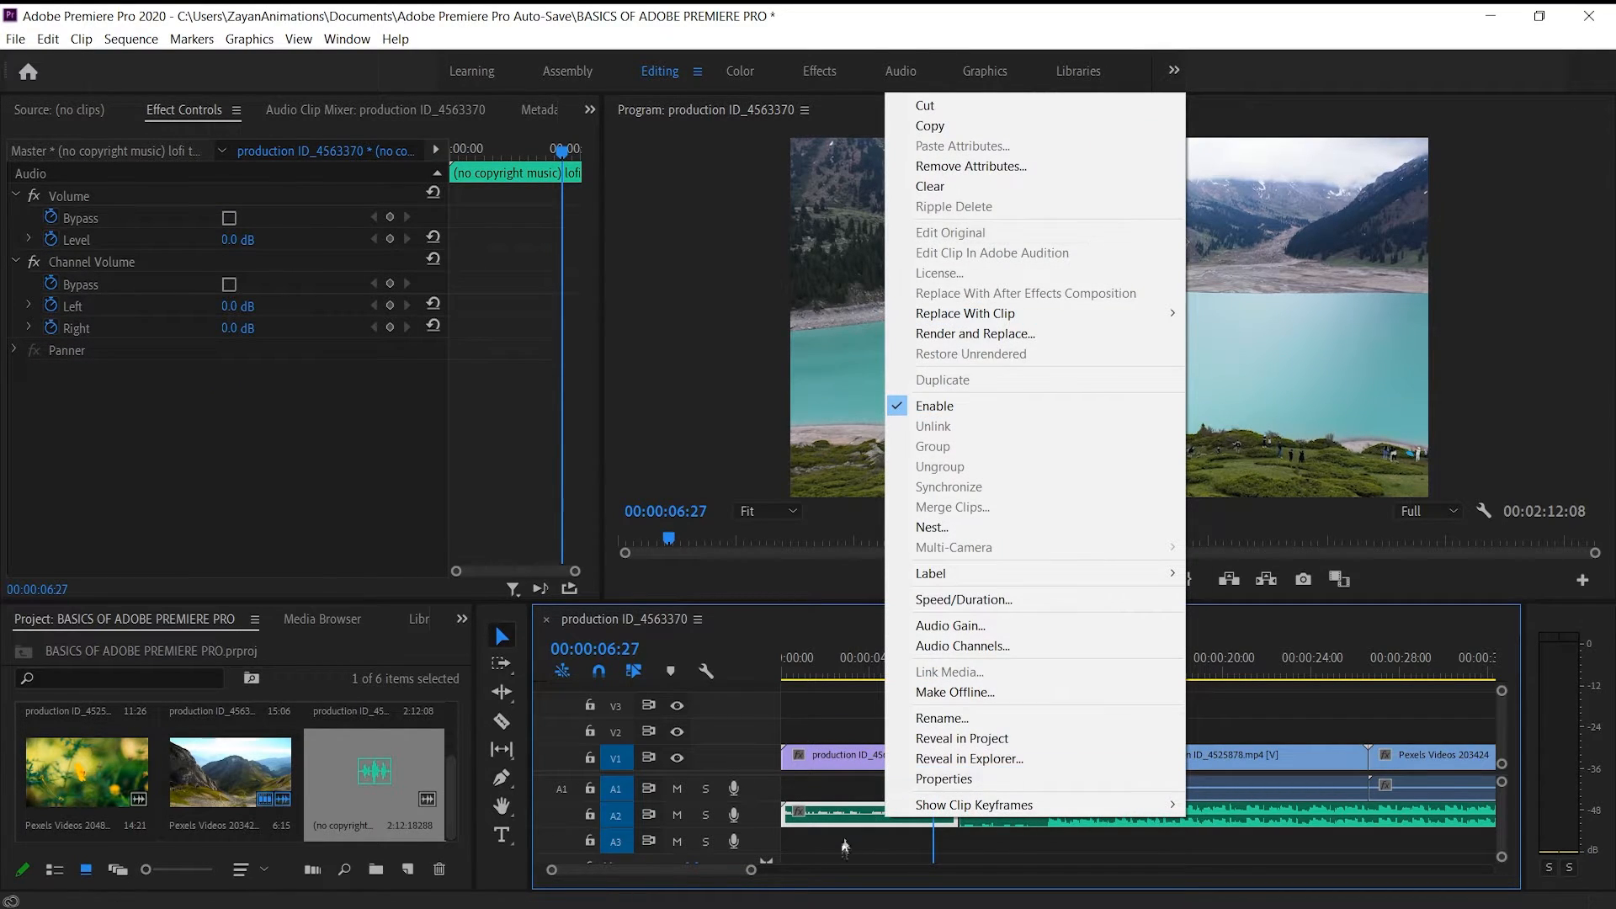
click(797, 805)
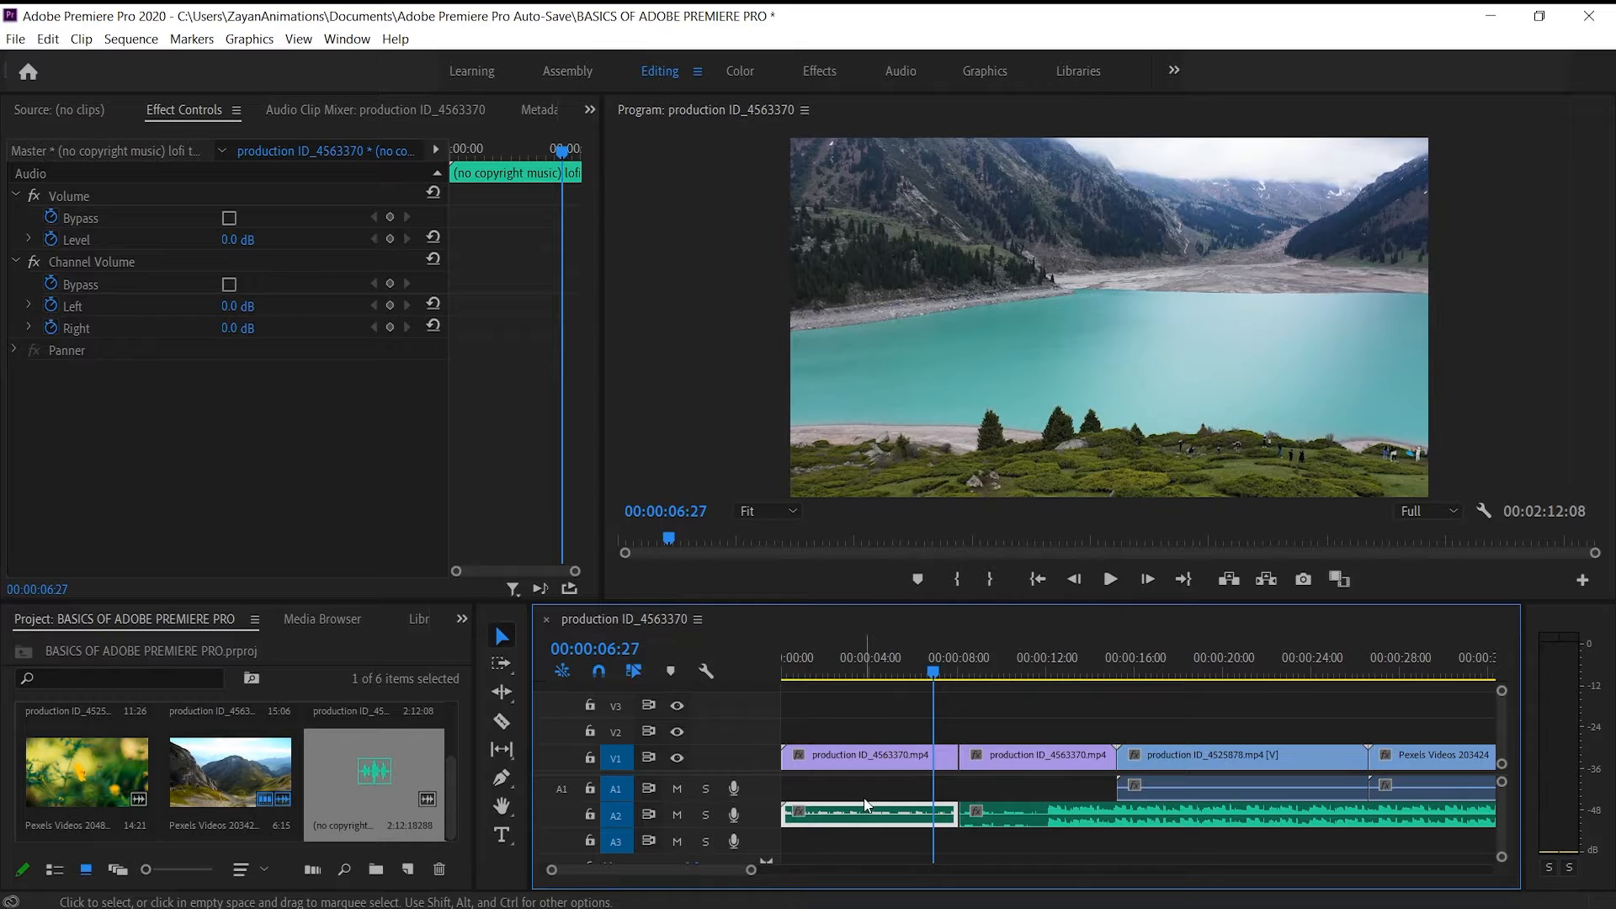
click(865, 801)
right_click(897, 822)
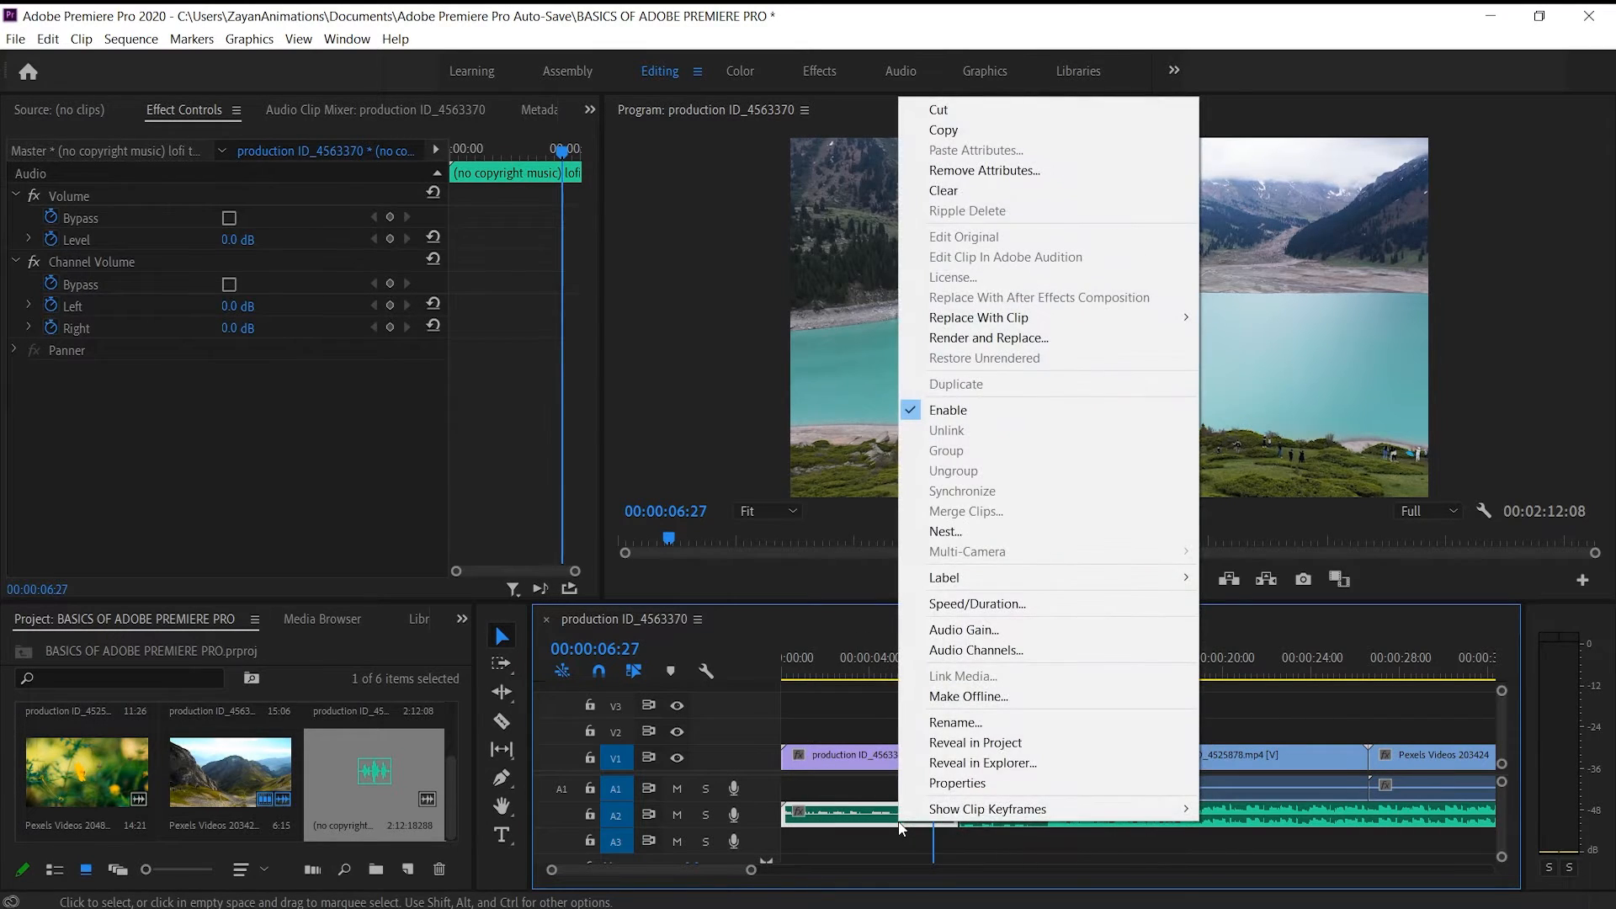
click(858, 781)
click(859, 786)
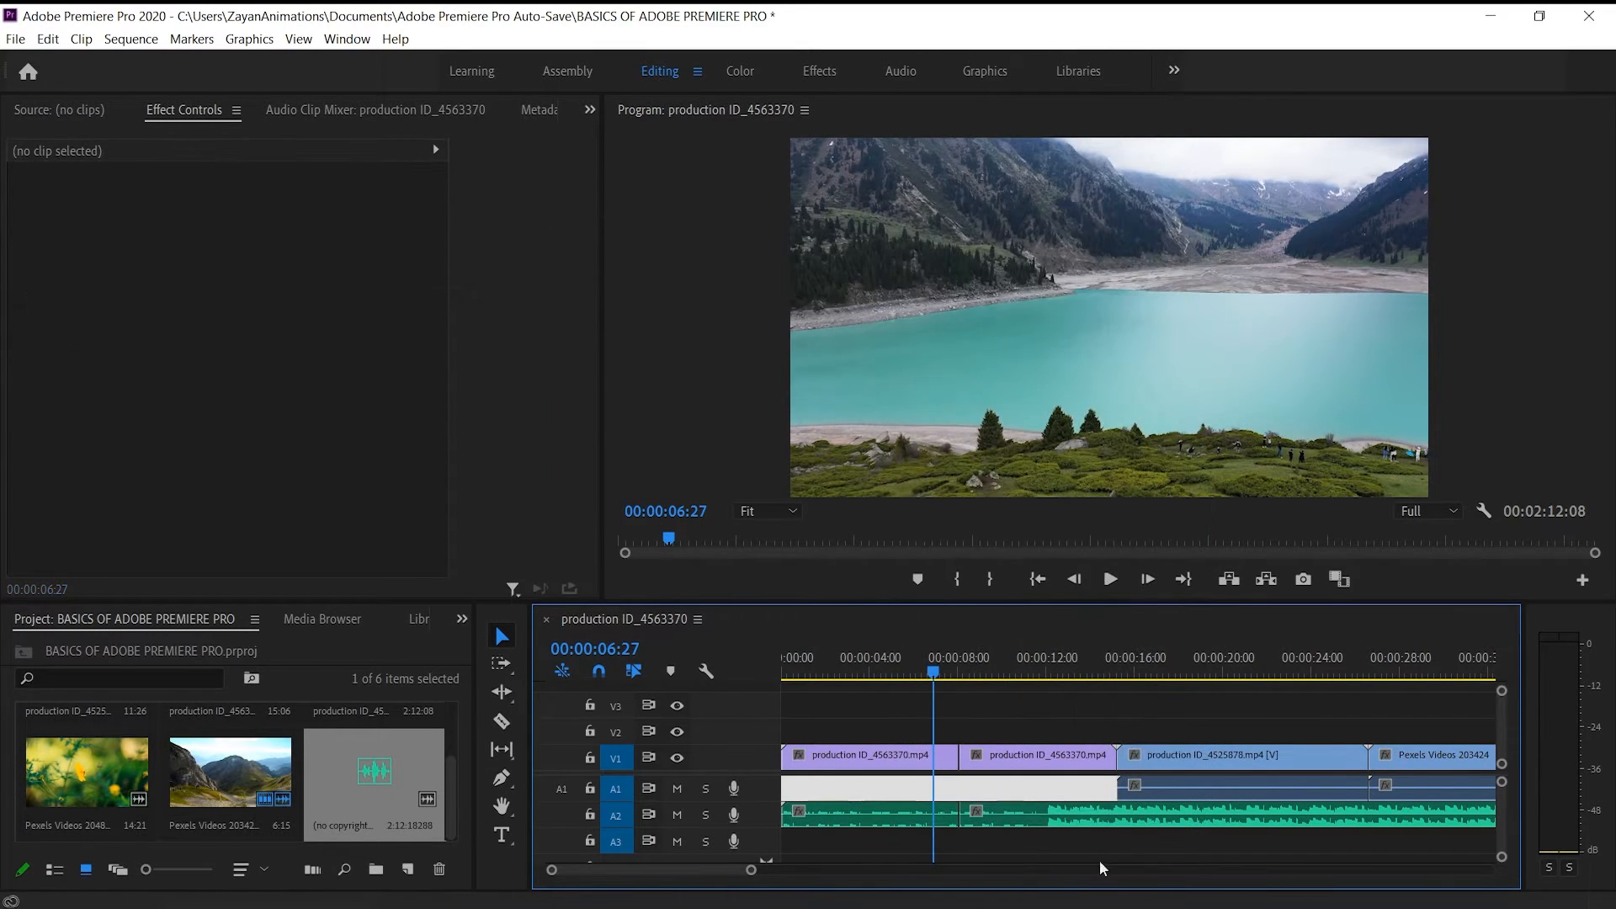
click(859, 808)
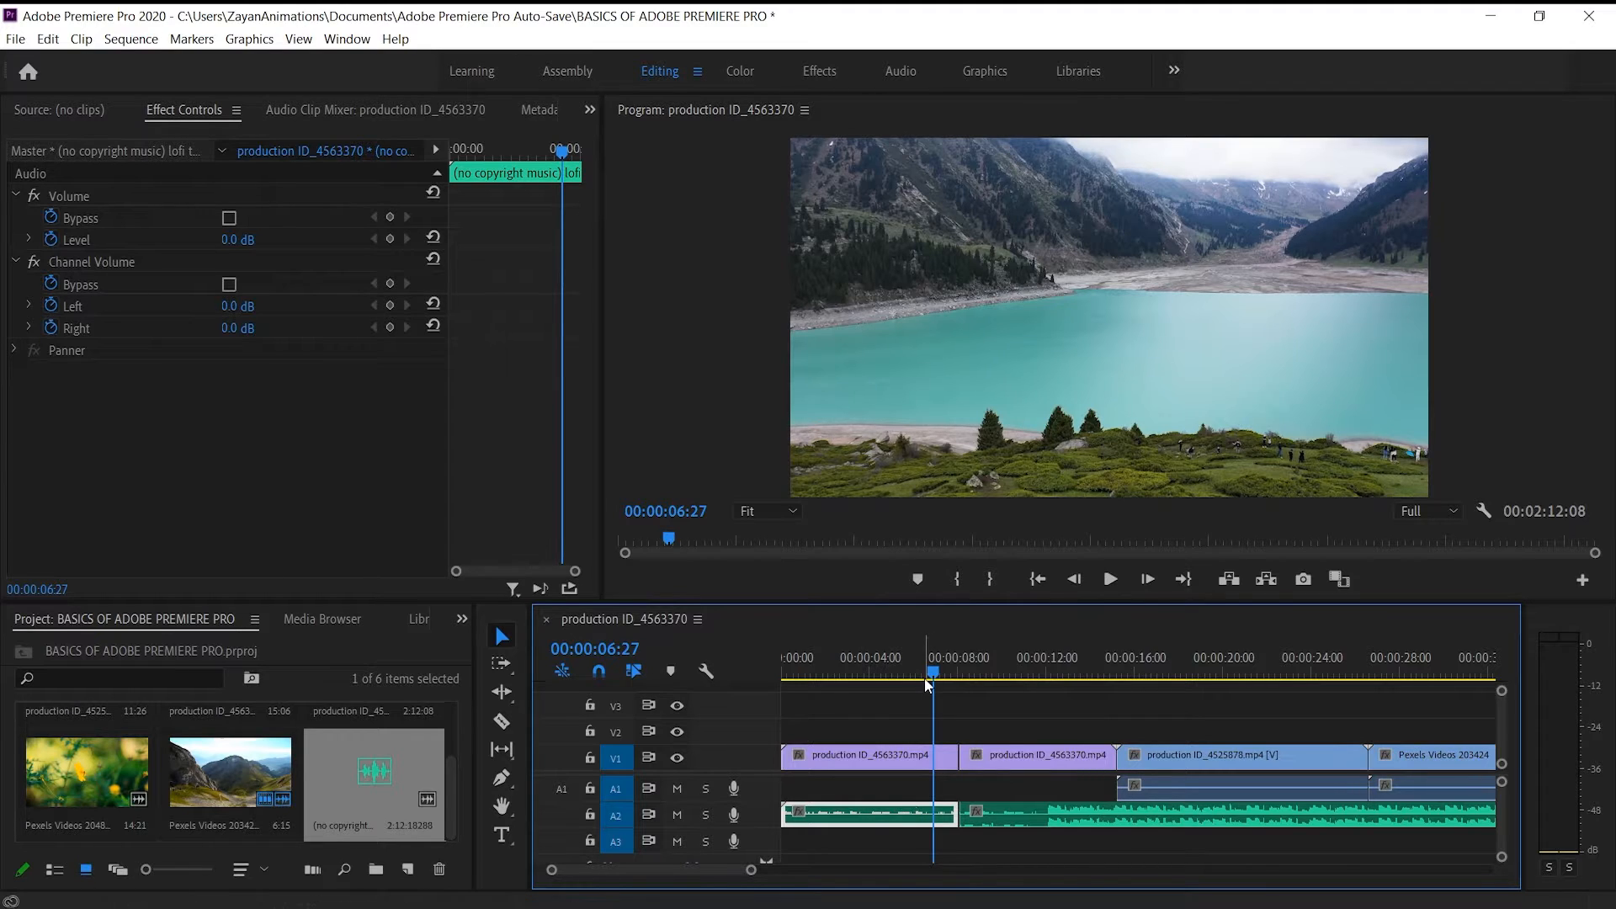
click(930, 766)
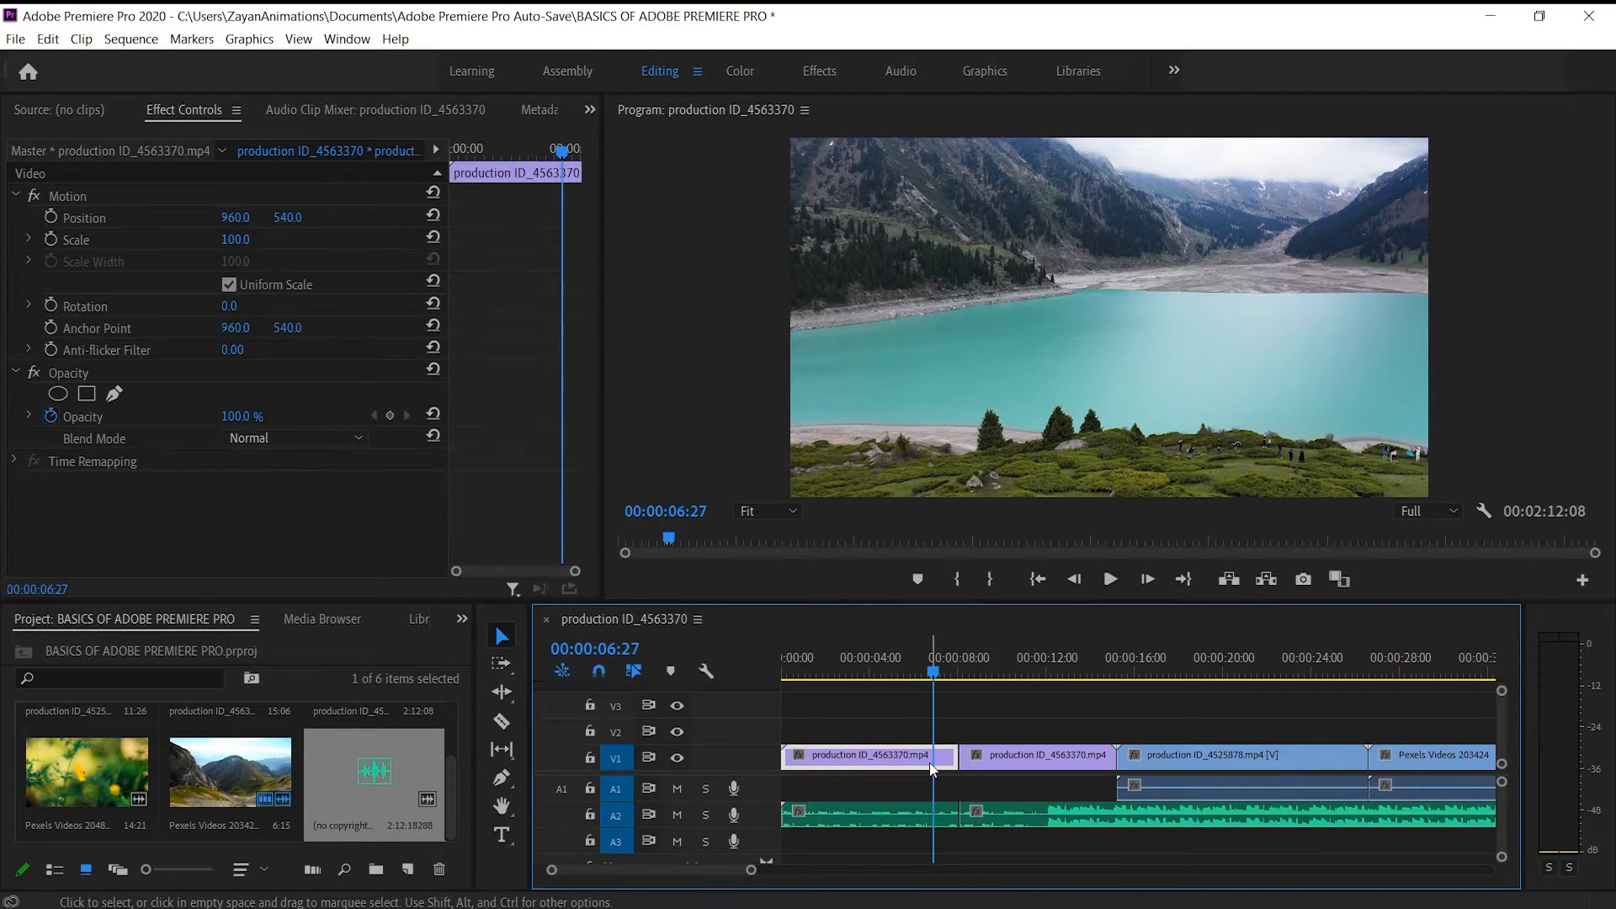
right_click(911, 762)
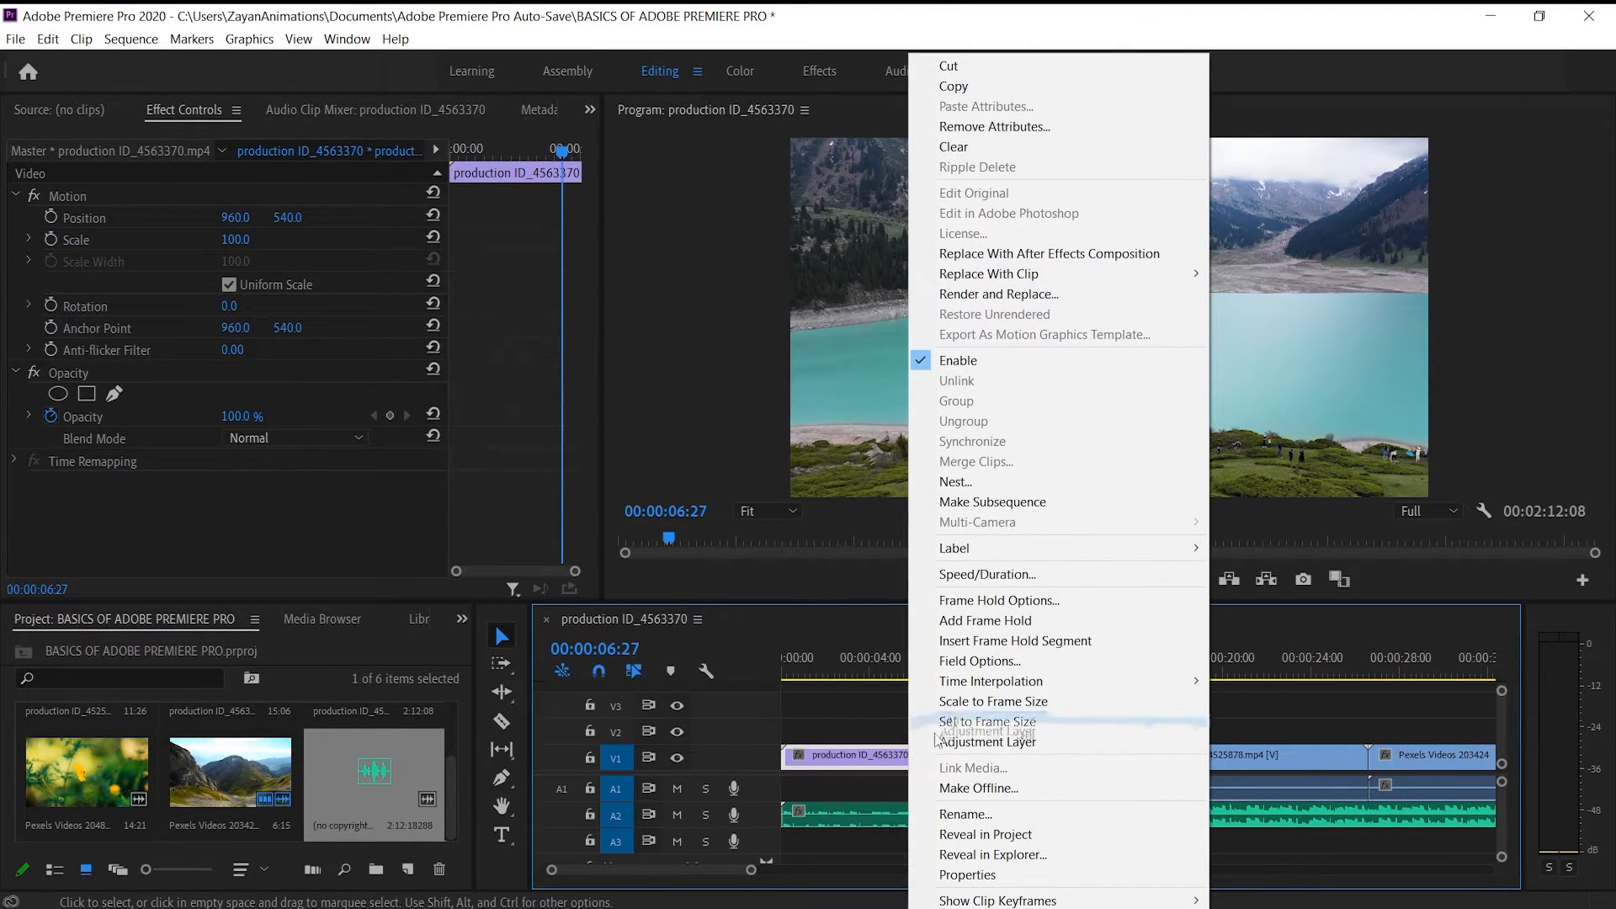
click(787, 709)
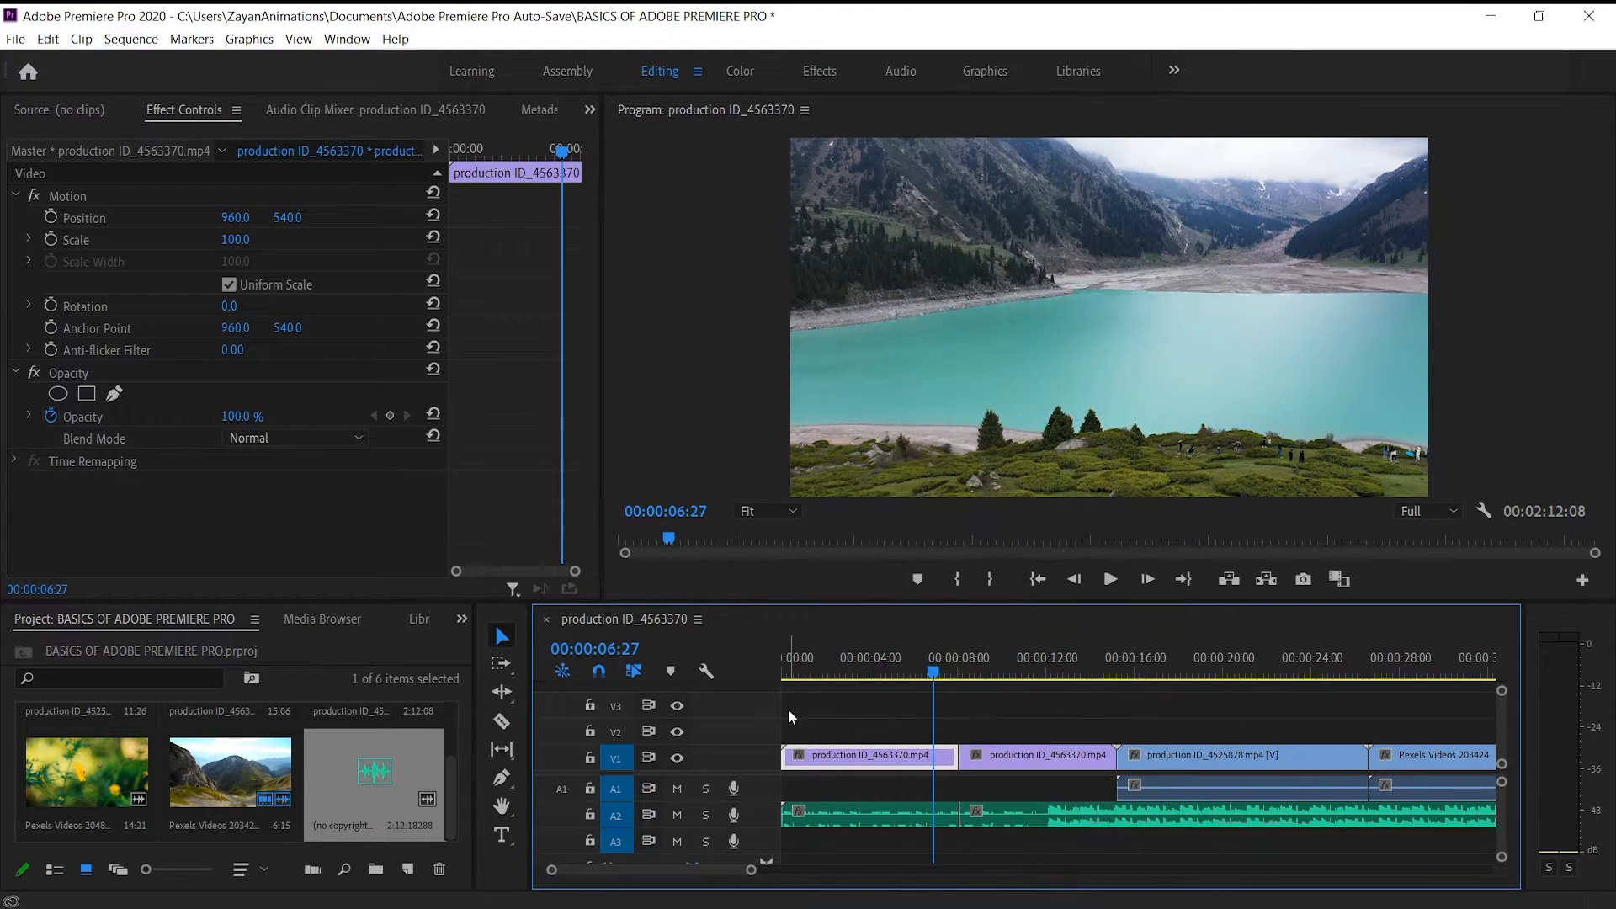
click(788, 708)
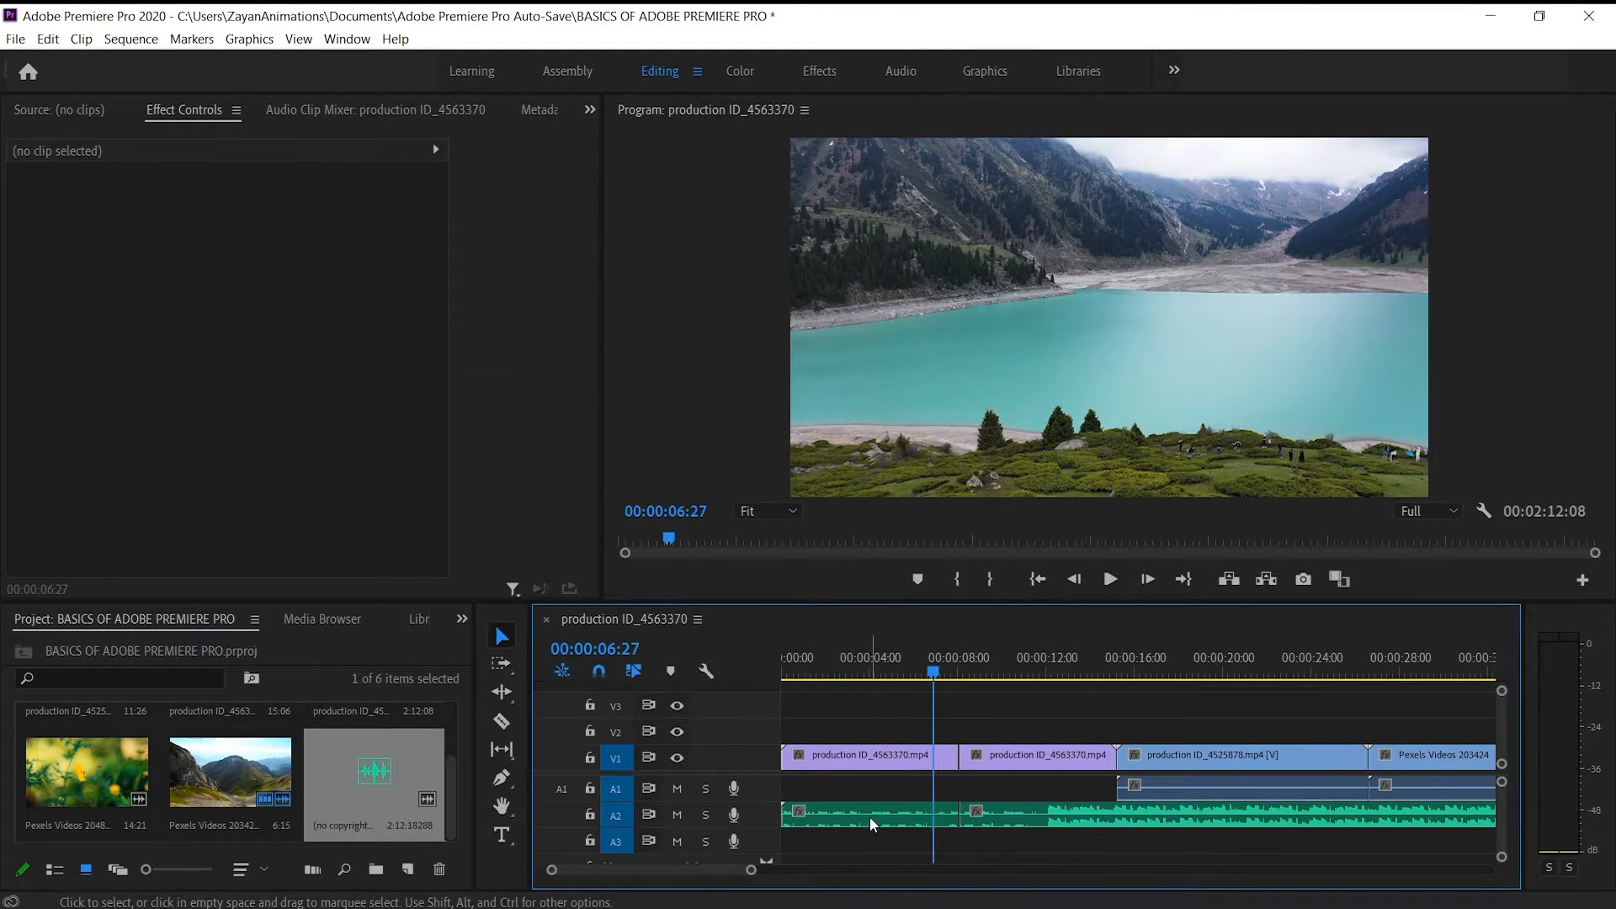
Delete the first music segment on A2 and move the remaining music to the start of the sequence
click(870, 816)
key(Delete)
drag(1017, 823, 869, 815)
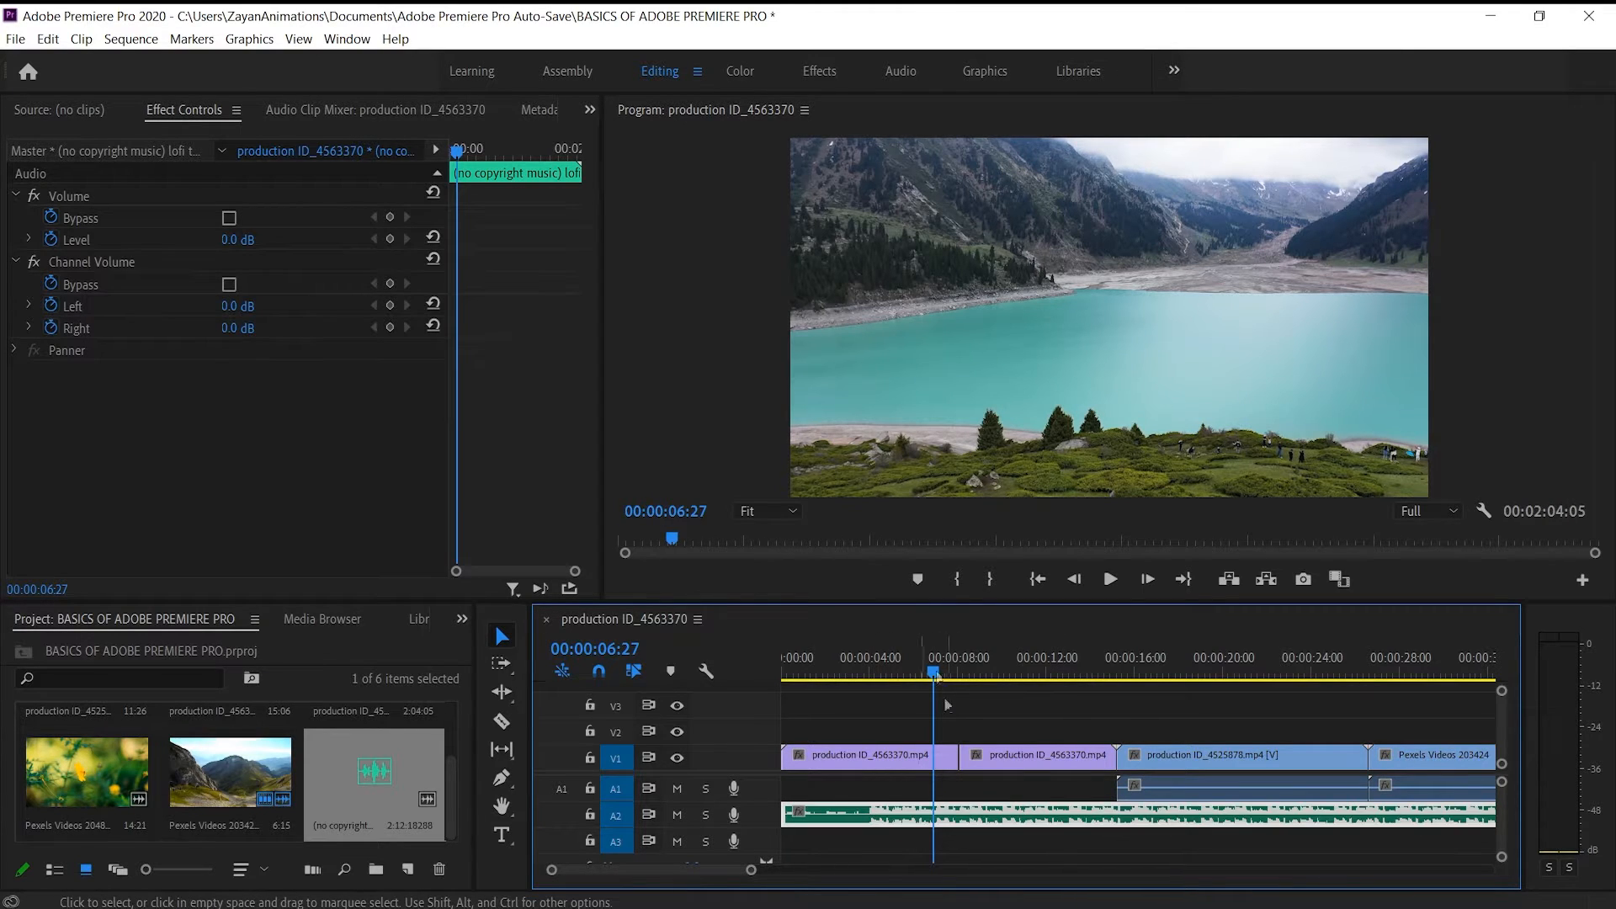
Play the sequence from early in the lake clip to 00:00:18:13 with the volume raised, and return the playhead to 00:00:05:29
click(851, 672)
key(space)
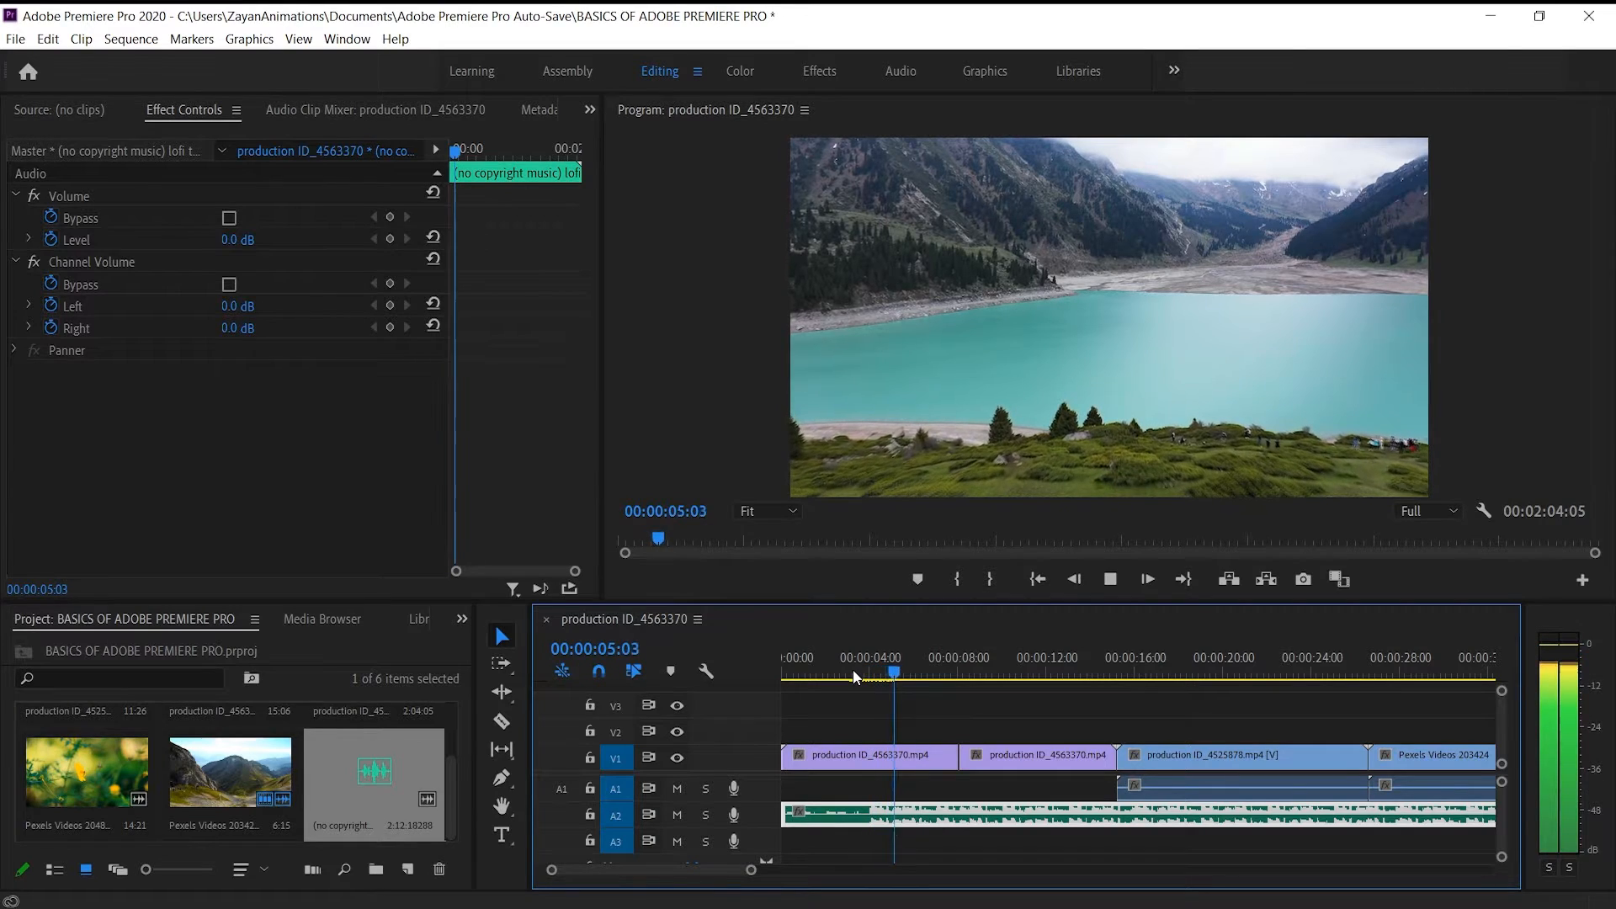
key(XF86AudioRaiseVolume)
key(XF86AudioRaiseVolume)
key(XF86AudioRaiseVolume)
key(XF86AudioRaiseVolume)
key(XF86AudioRaiseVolume)
key(XF86AudioRaiseVolume)
key(XF86AudioRaiseVolume)
key(XF86AudioRaiseVolume)
key(XF86AudioRaiseVolume)
key(XF86AudioRaiseVolume)
key(XF86AudioRaiseVolume)
key(XF86AudioRaiseVolume)
key(XF86AudioRaiseVolume)
key(XF86AudioRaiseVolume)
key(XF86AudioRaiseVolume)
key(XF86AudioRaiseVolume)
key(XF86AudioRaiseVolume)
key(XF86AudioRaiseVolume)
key(XF86AudioRaiseVolume)
key(XF86AudioRaiseVolume)
key(XF86AudioRaiseVolume)
key(XF86AudioRaiseVolume)
key(XF86AudioRaiseVolume)
key(XF86AudioRaiseVolume)
key(XF86AudioRaiseVolume)
key(XF86AudioRaiseVolume)
key(XF86AudioRaiseVolume)
key(XF86AudioRaiseVolume)
key(XF86AudioRaiseVolume)
key(XF86AudioRaiseVolume)
key(XF86AudioRaiseVolume)
key(XF86AudioRaiseVolume)
key(XF86AudioRaiseVolume)
key(XF86AudioRaiseVolume)
key(XF86AudioRaiseVolume)
key(XF86AudioRaiseVolume)
key(XF86AudioRaiseVolume)
key(XF86AudioRaiseVolume)
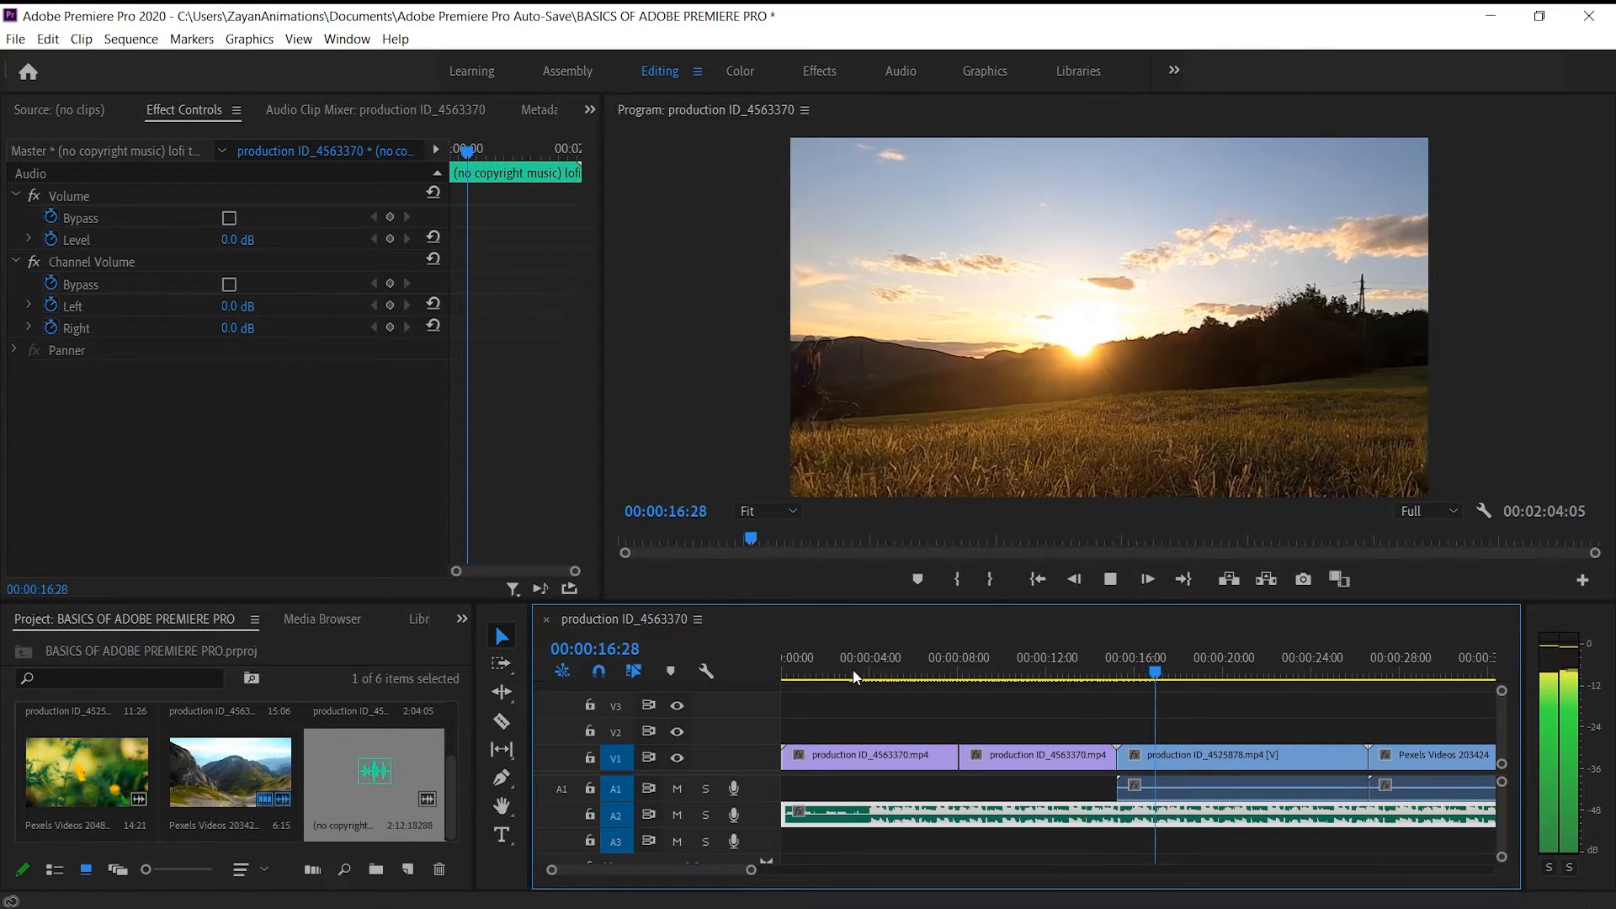
key(space)
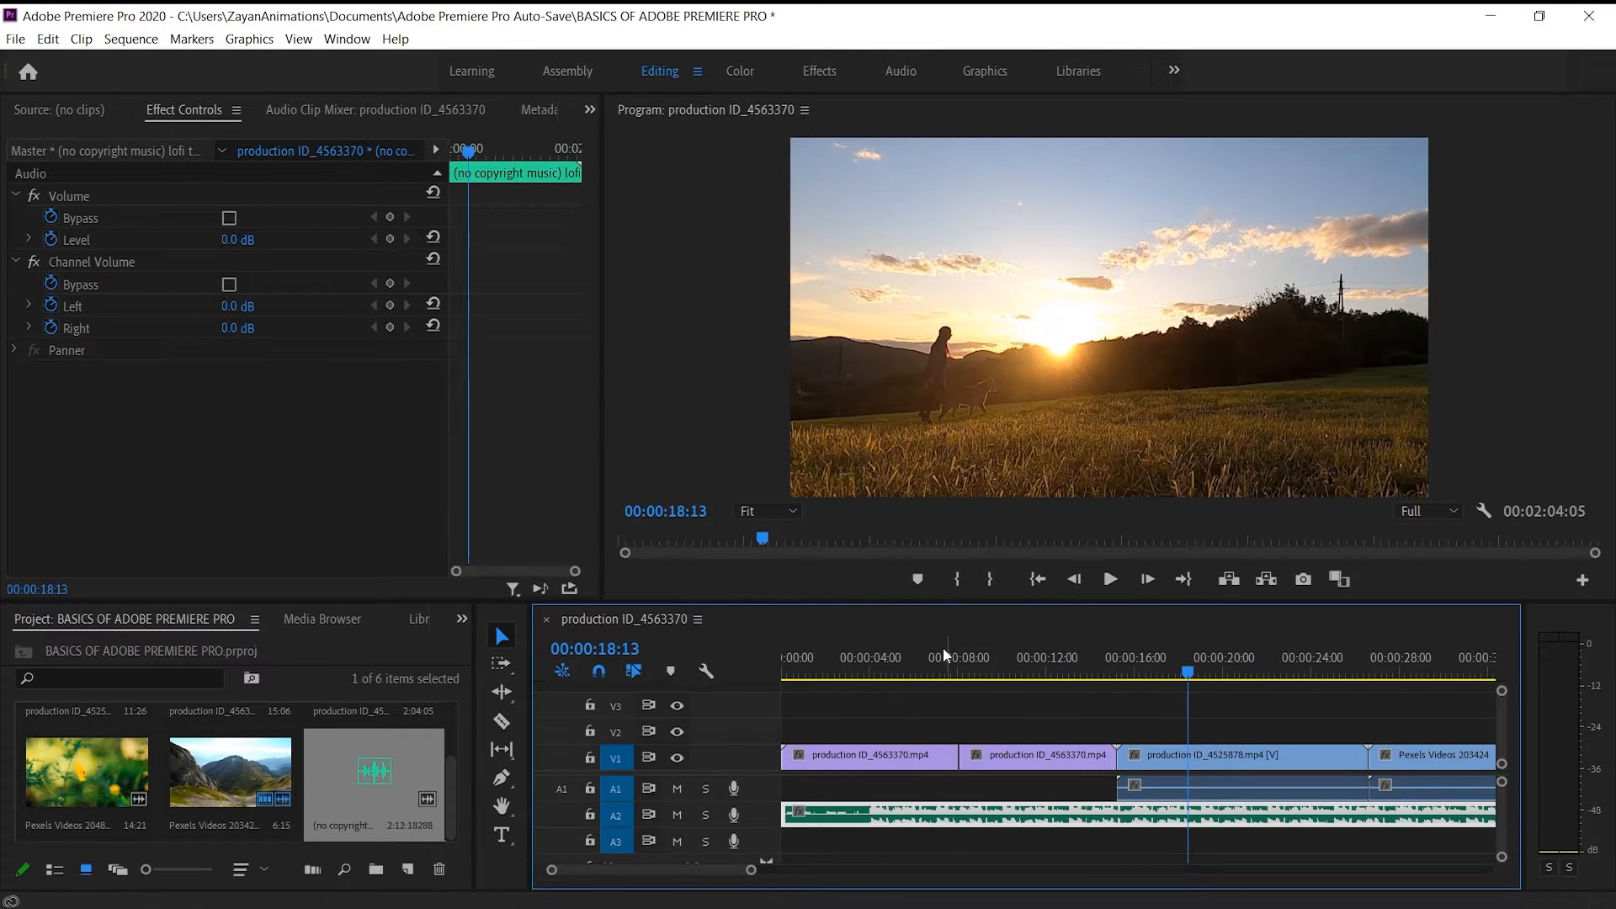
click(915, 671)
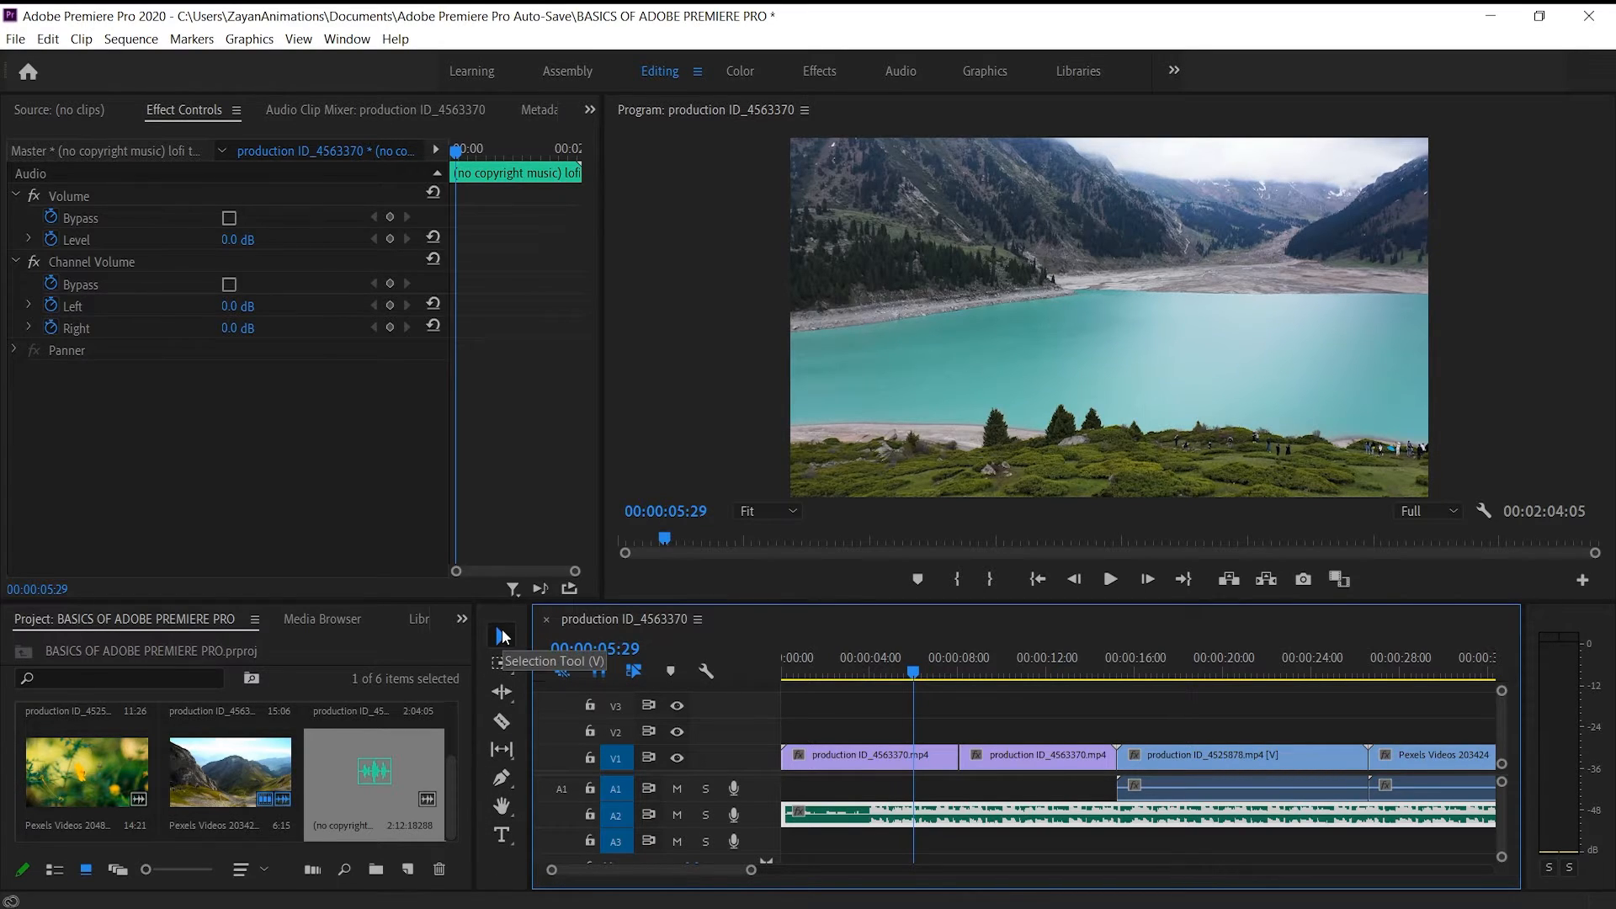
Ripple-trim the end of the first lake segment on V1 back to 00:00:07:03 and undo the trim
click(500, 691)
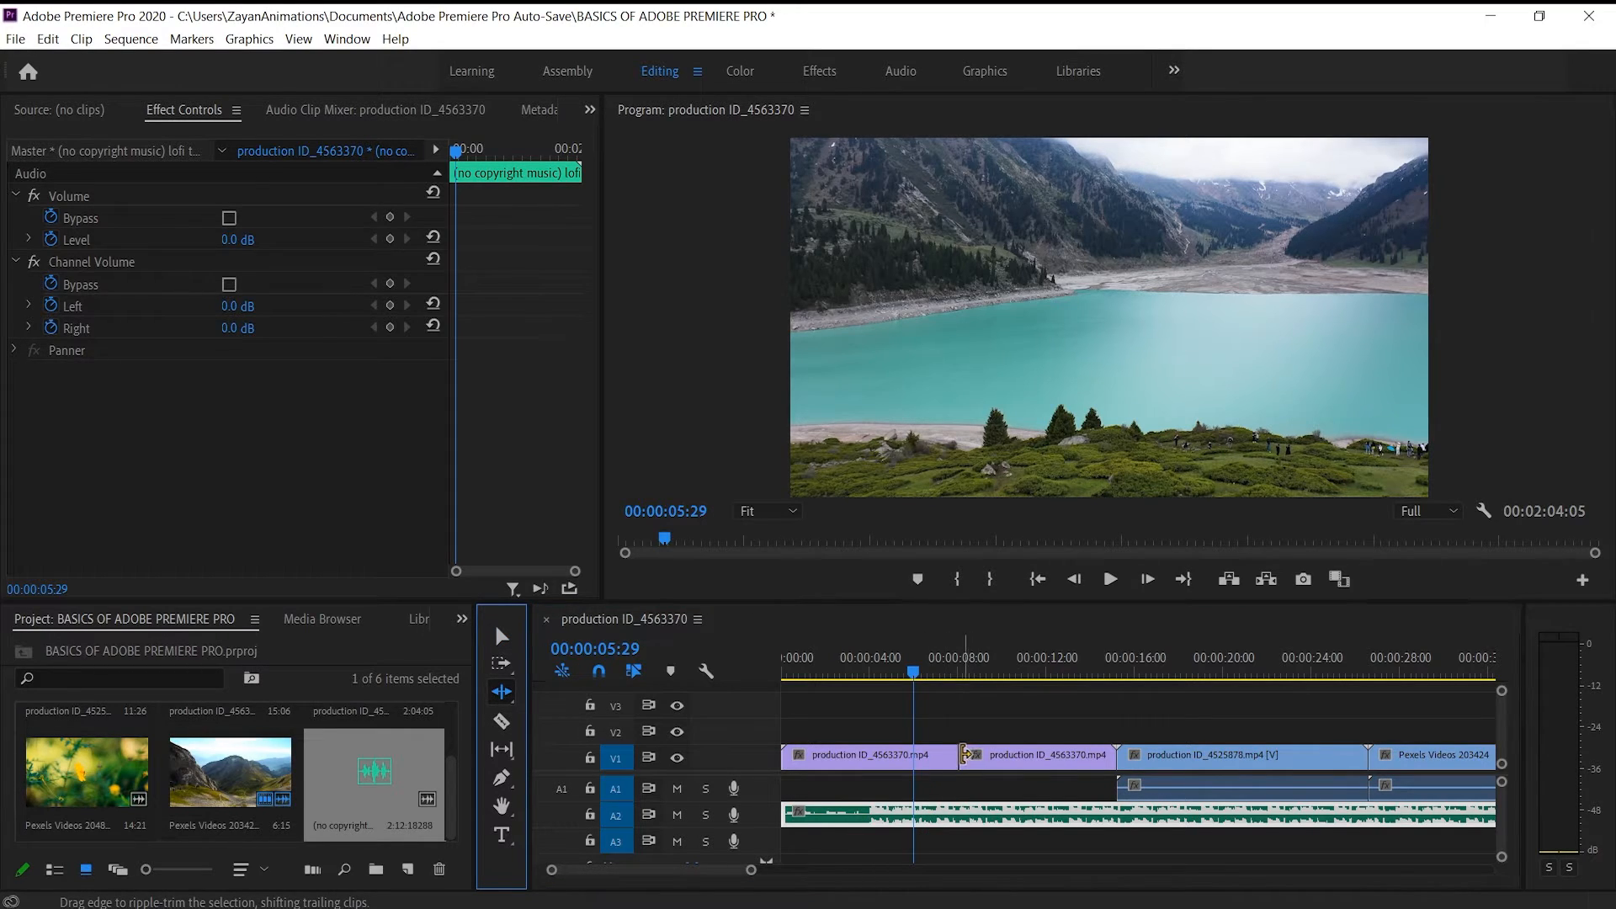
drag(947, 754, 937, 754)
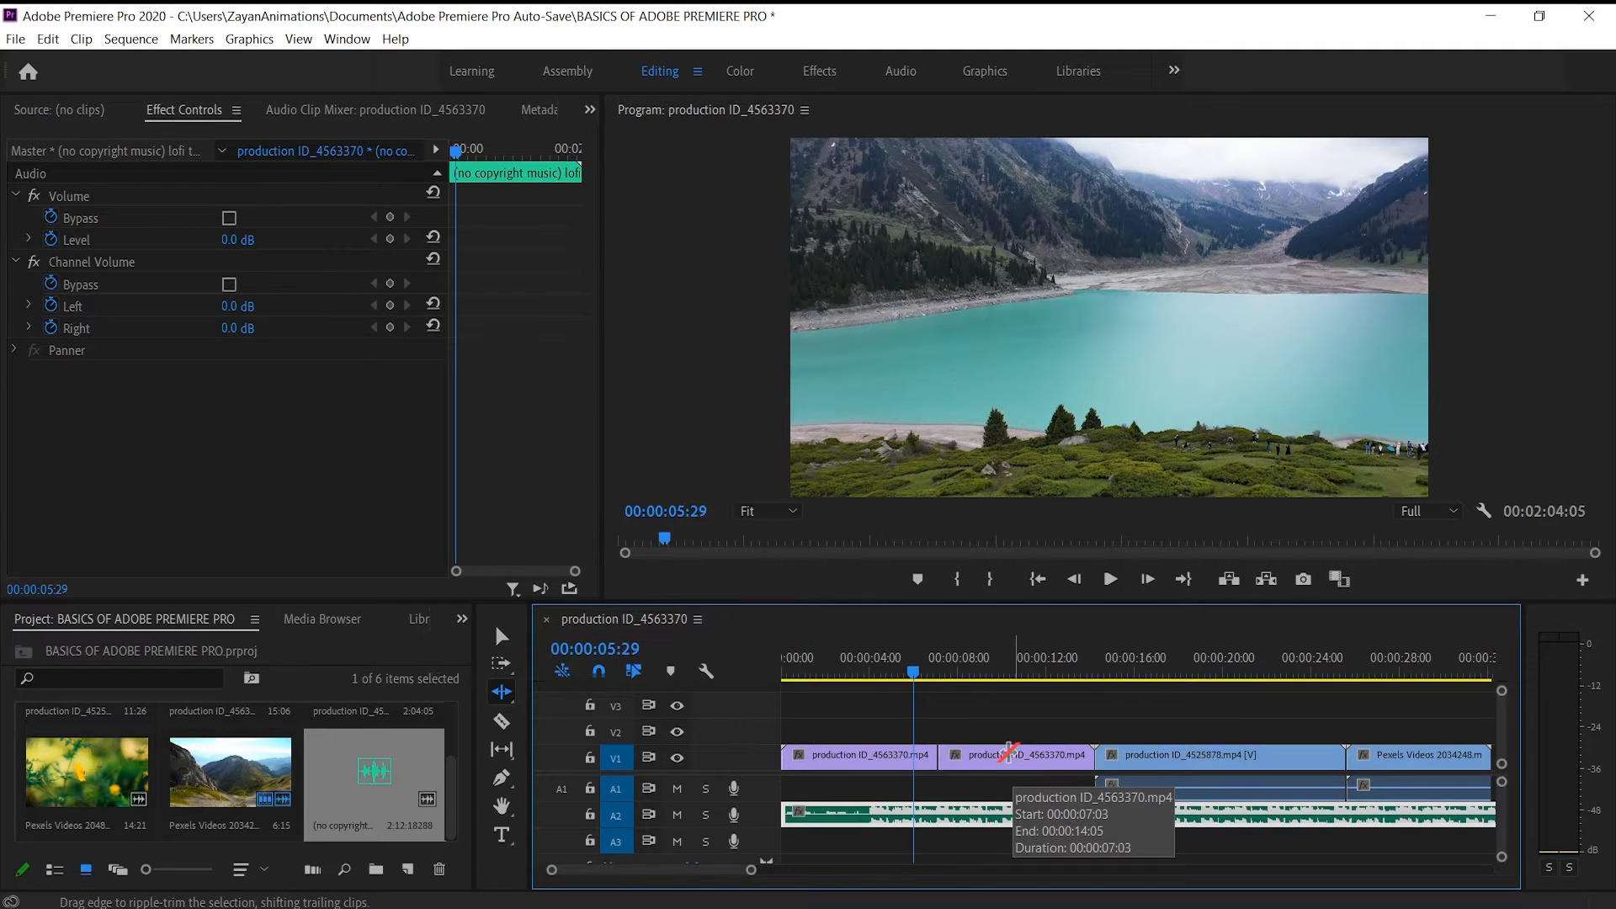
key(ctrl+z)
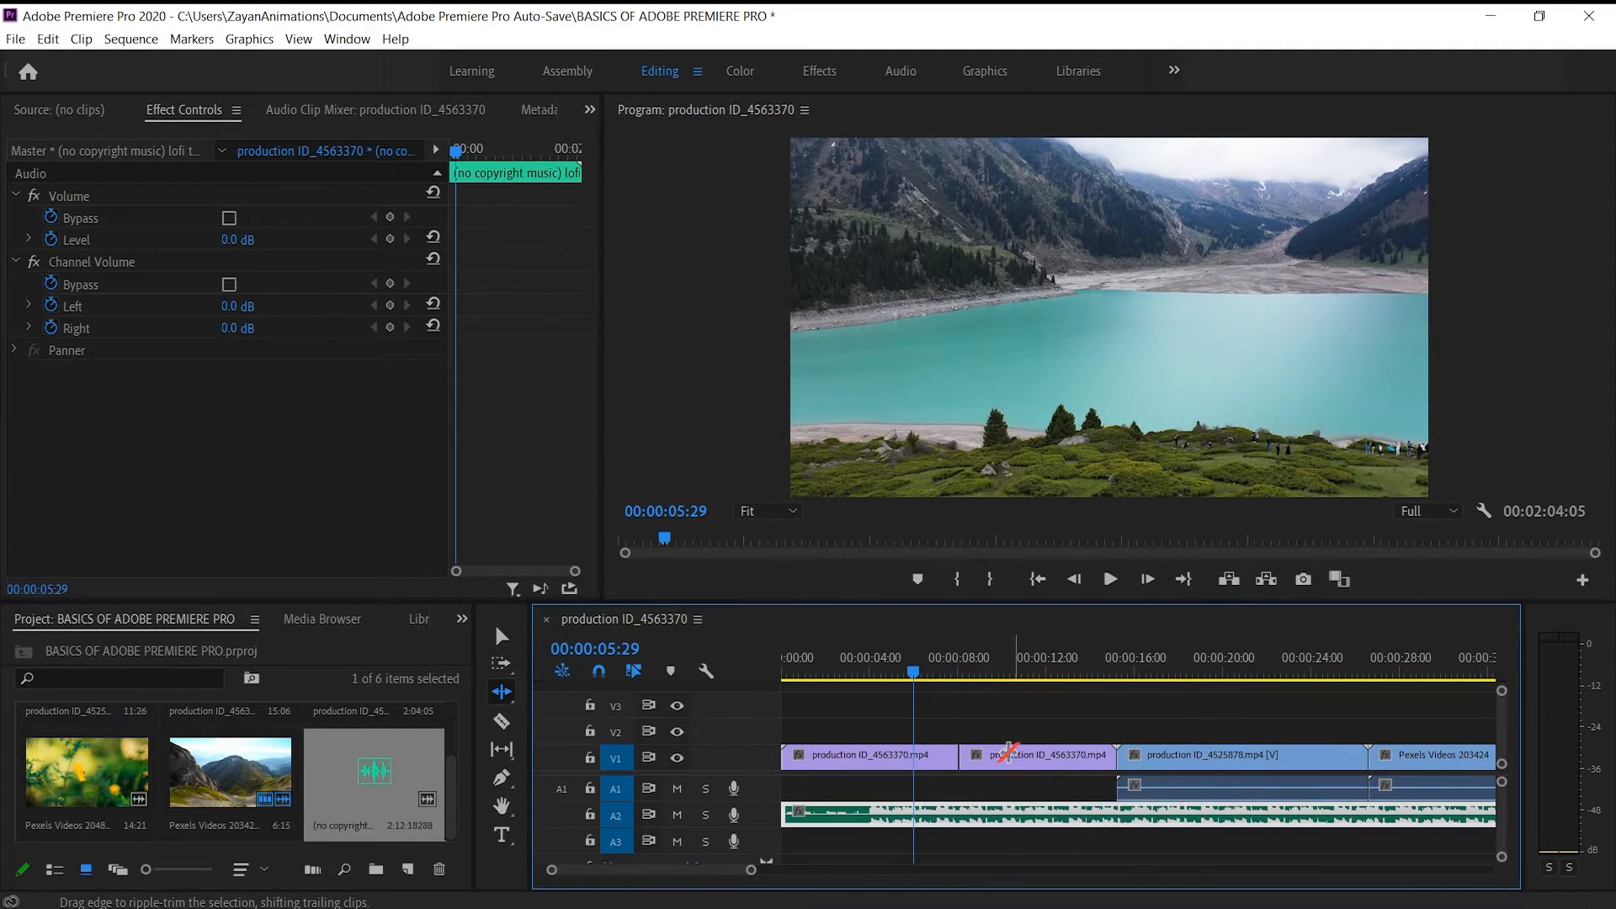
Cut the first lake segment on V1 just before 00:00:04:00 with the Razor tool and undo the cut
click(501, 721)
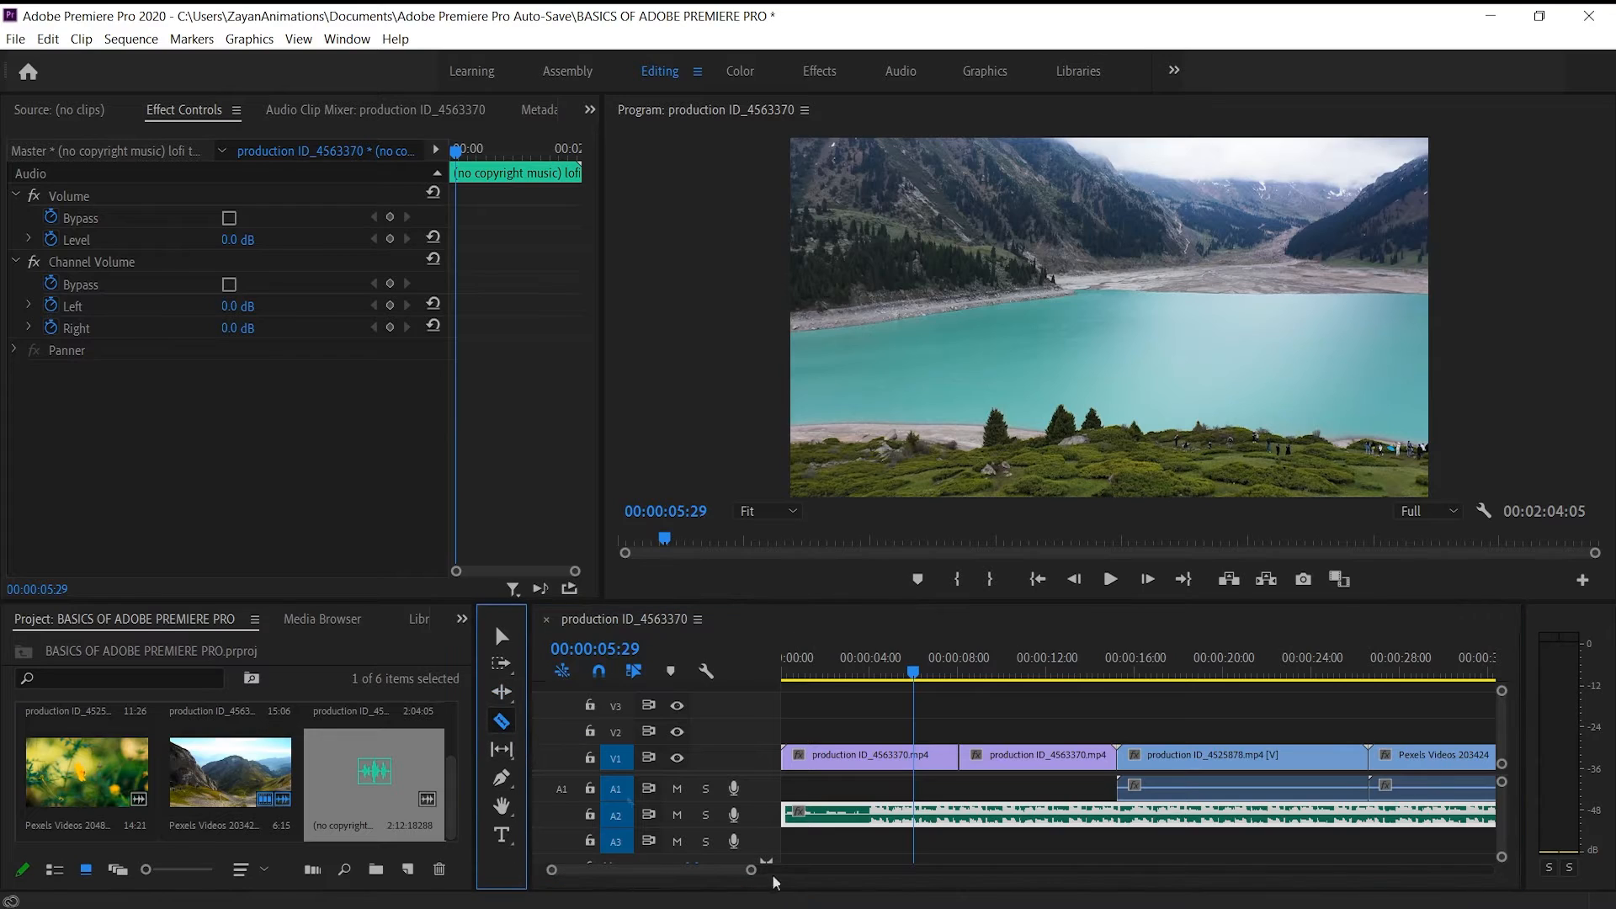
click(865, 756)
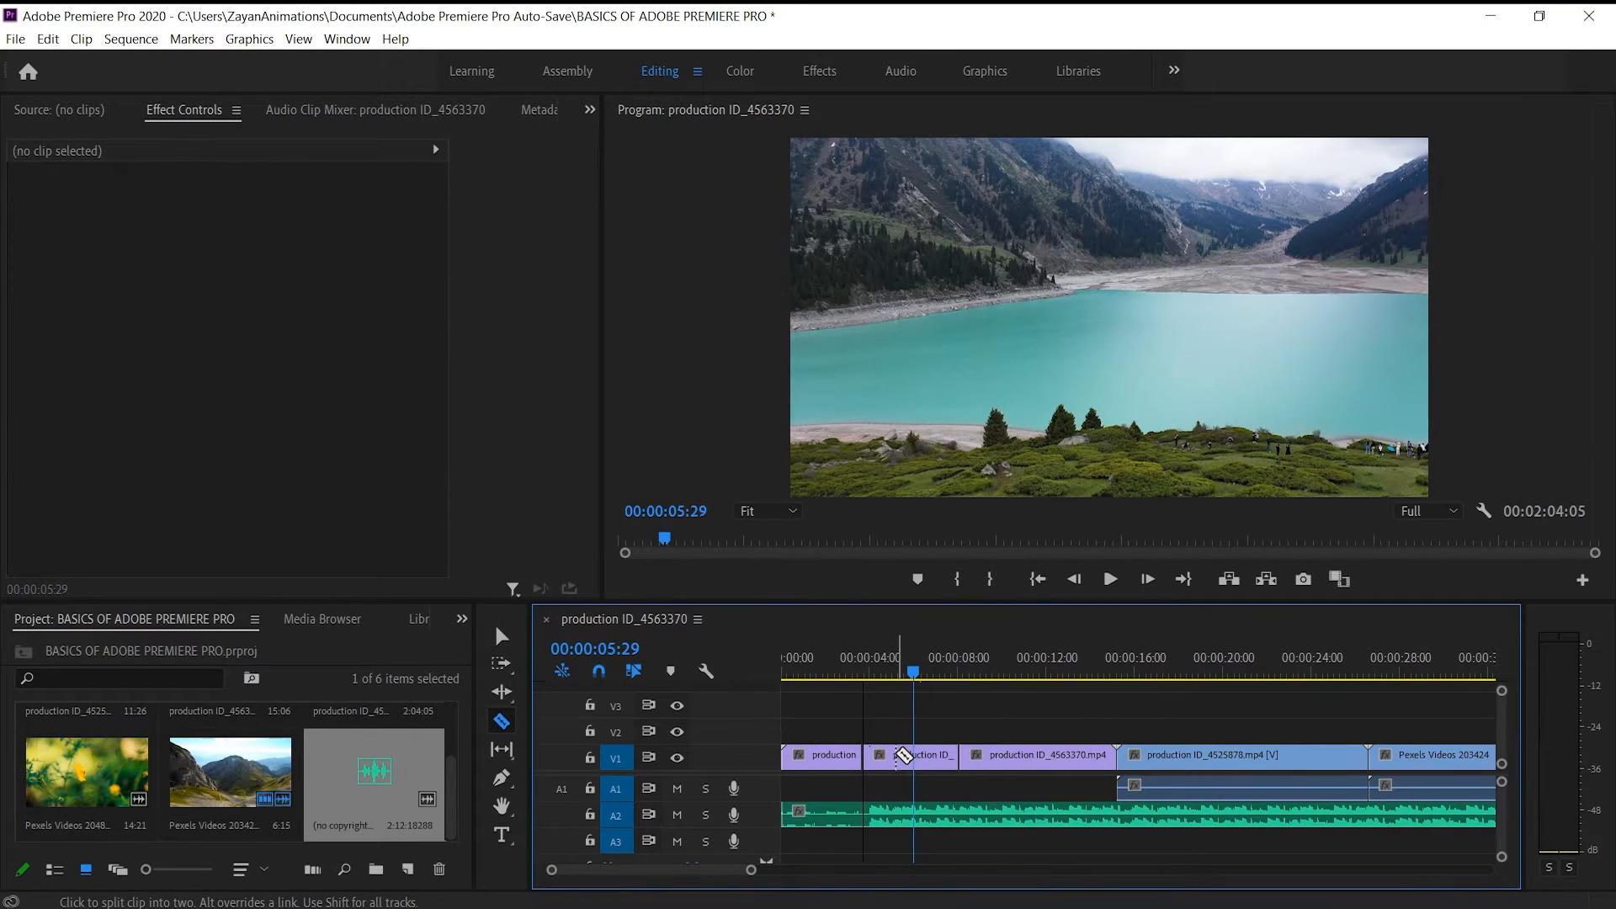
key(ctrl+z)
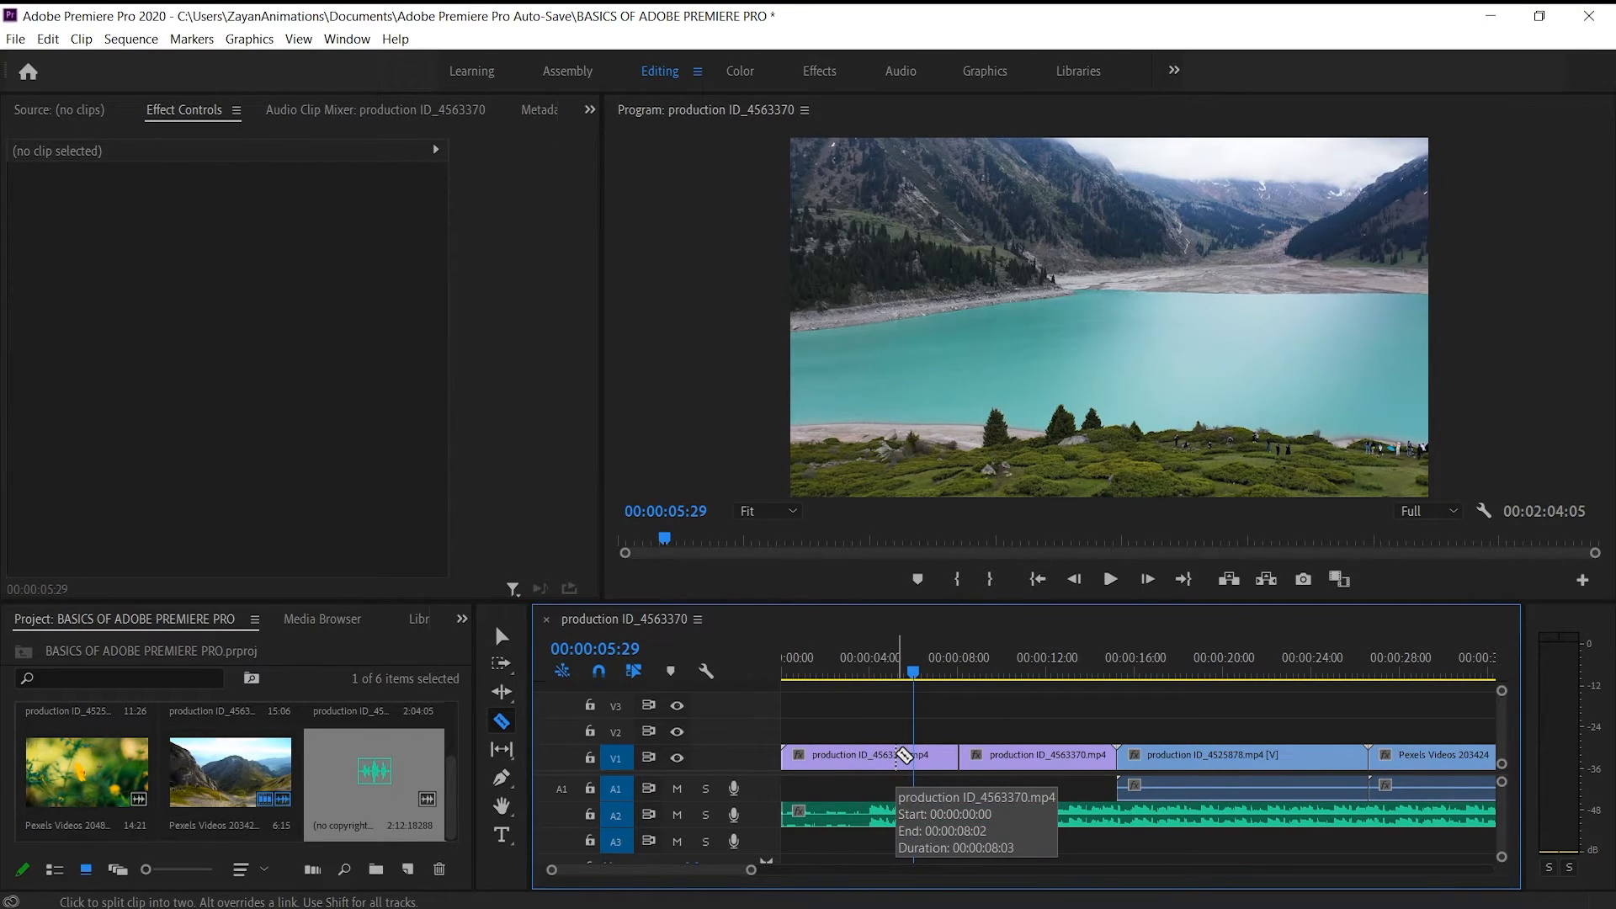
With the Hand tool, view the program frame at 25% and 150% zoom, pan across it, and restore the zoom to Fit
click(508, 771)
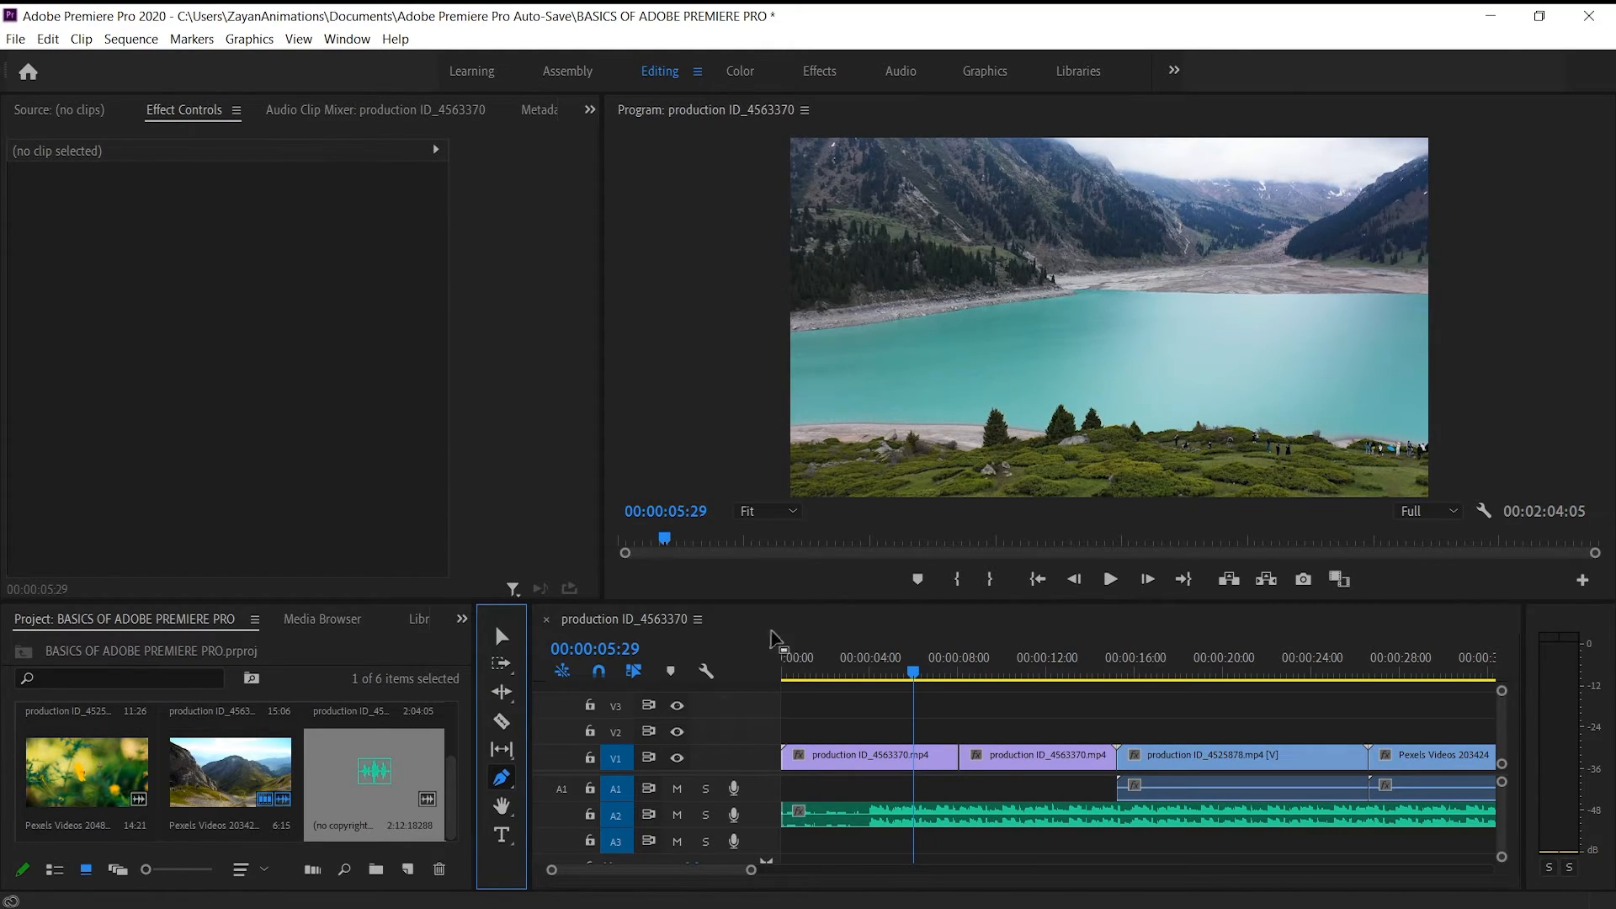
click(502, 806)
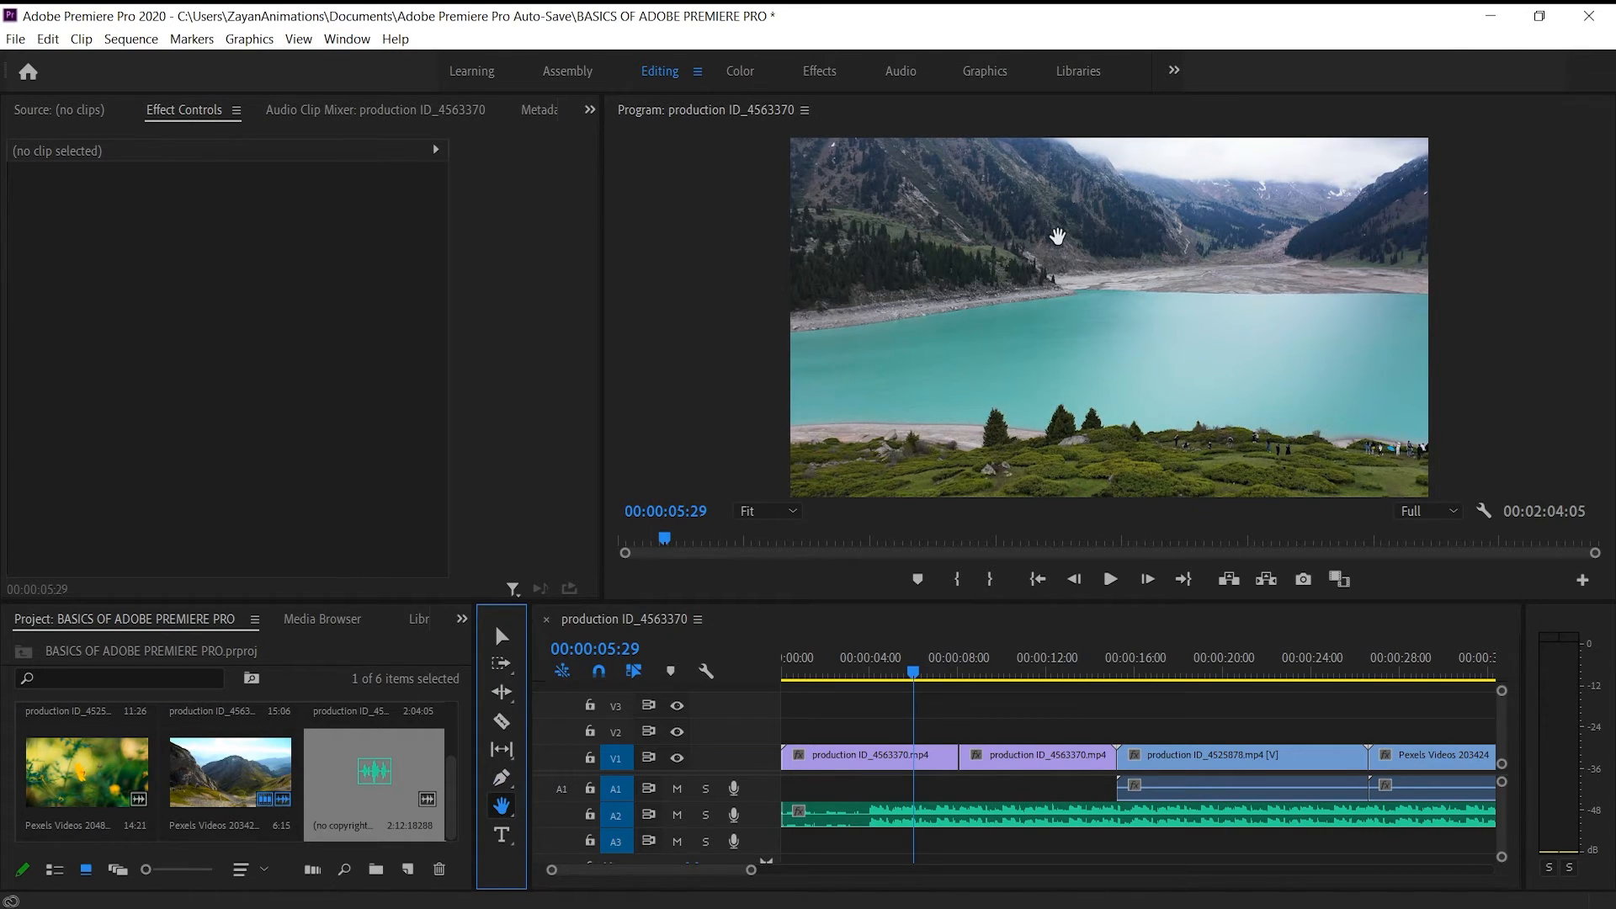
click(764, 511)
click(769, 573)
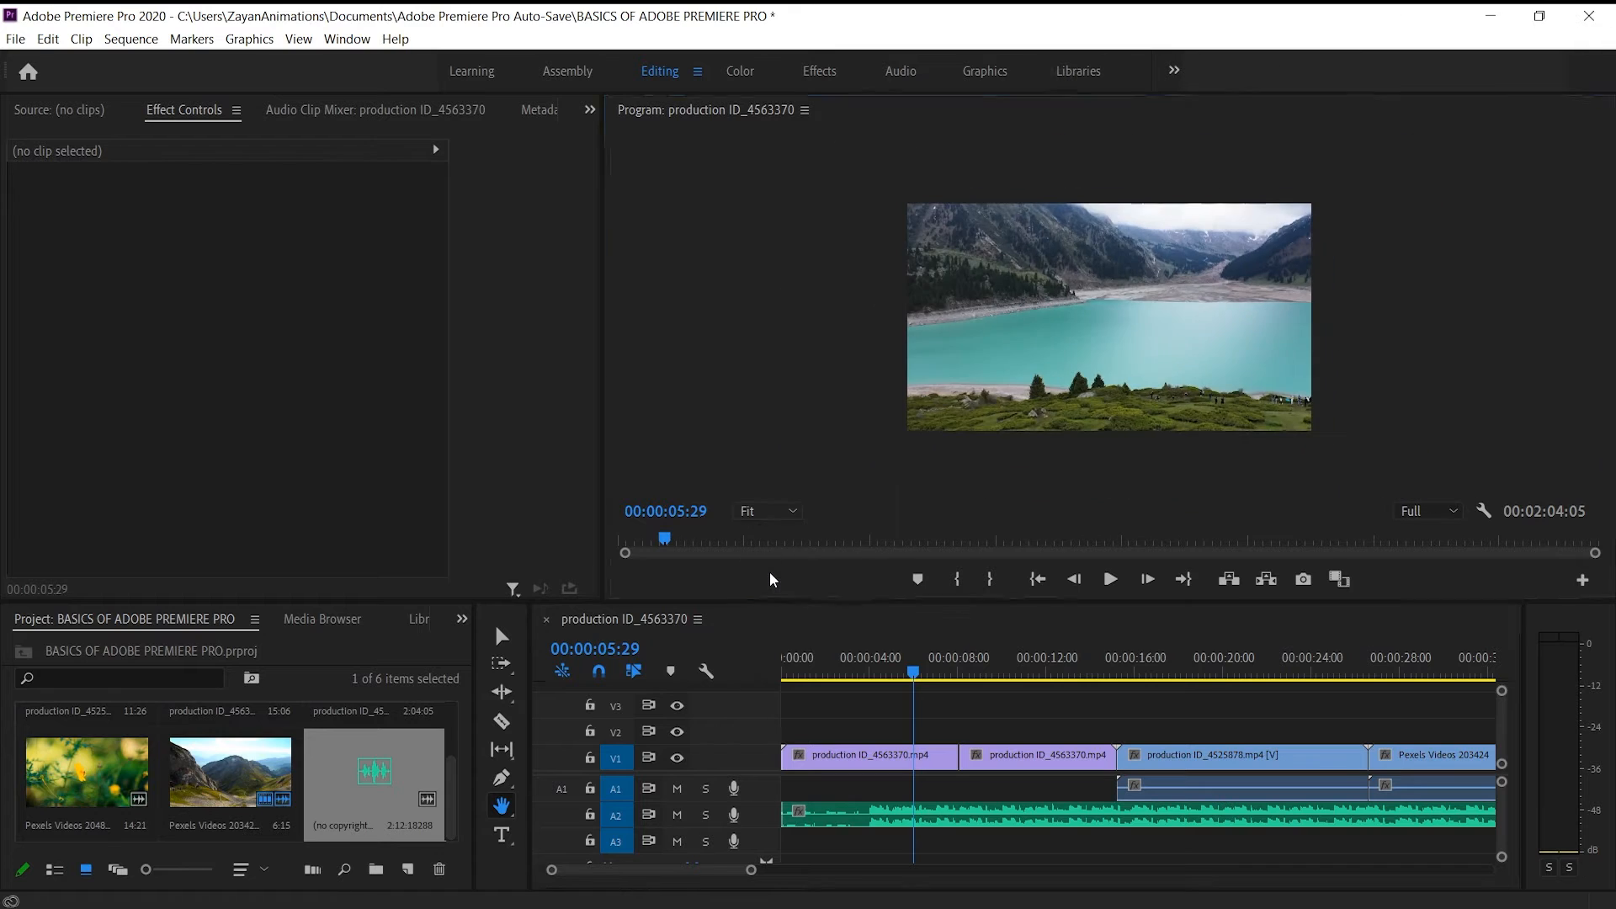
click(796, 511)
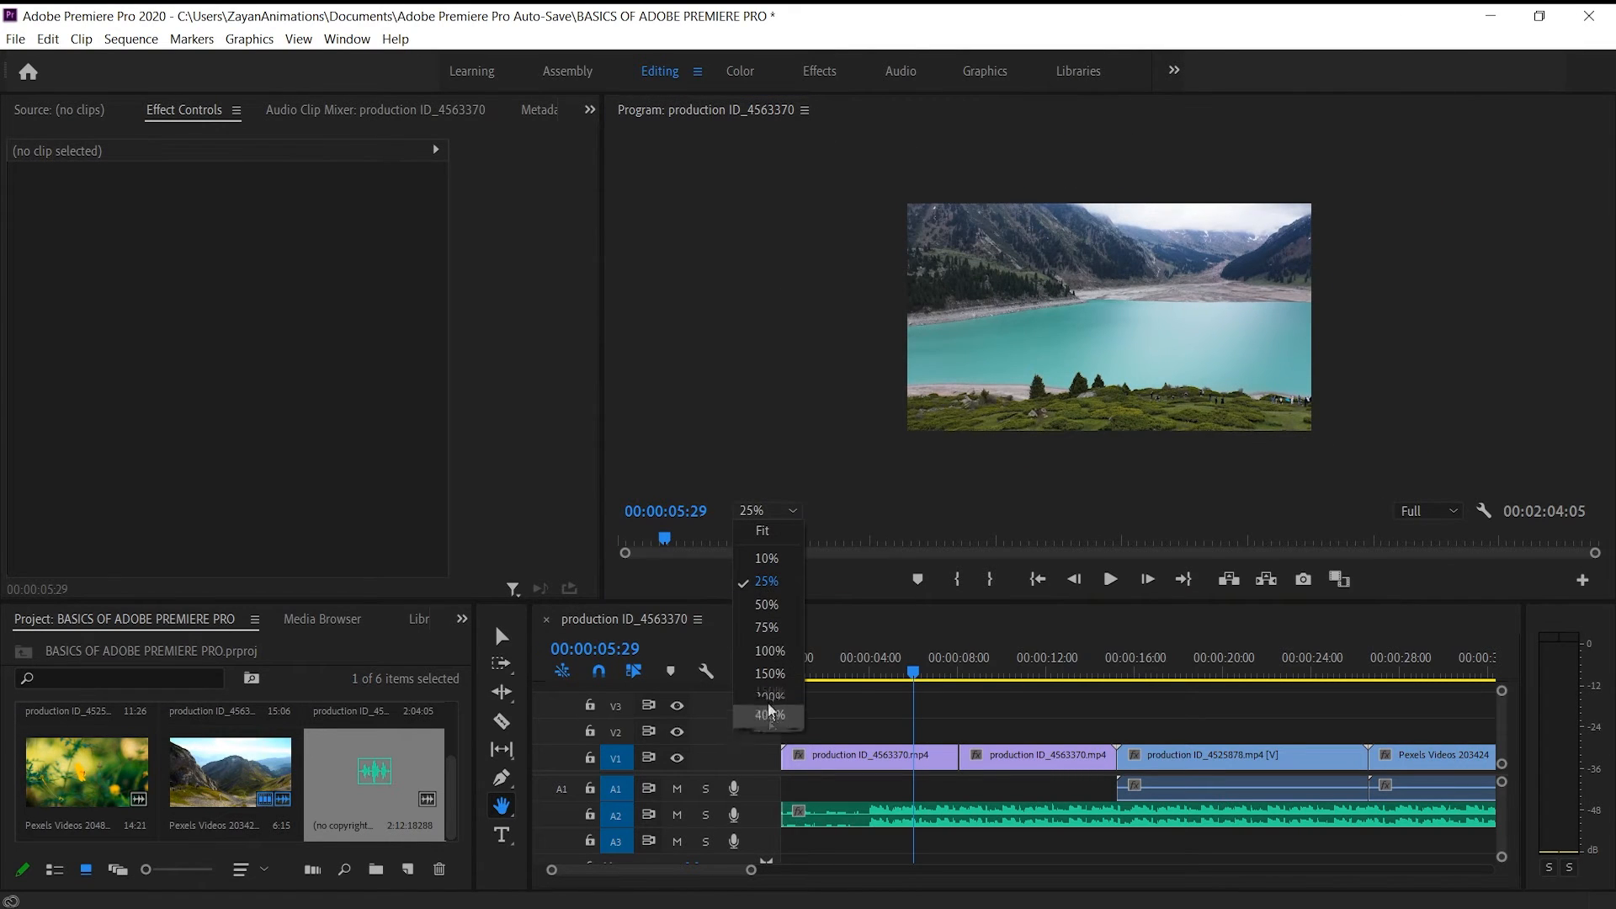
click(772, 679)
drag(1201, 243, 1132, 362)
click(764, 510)
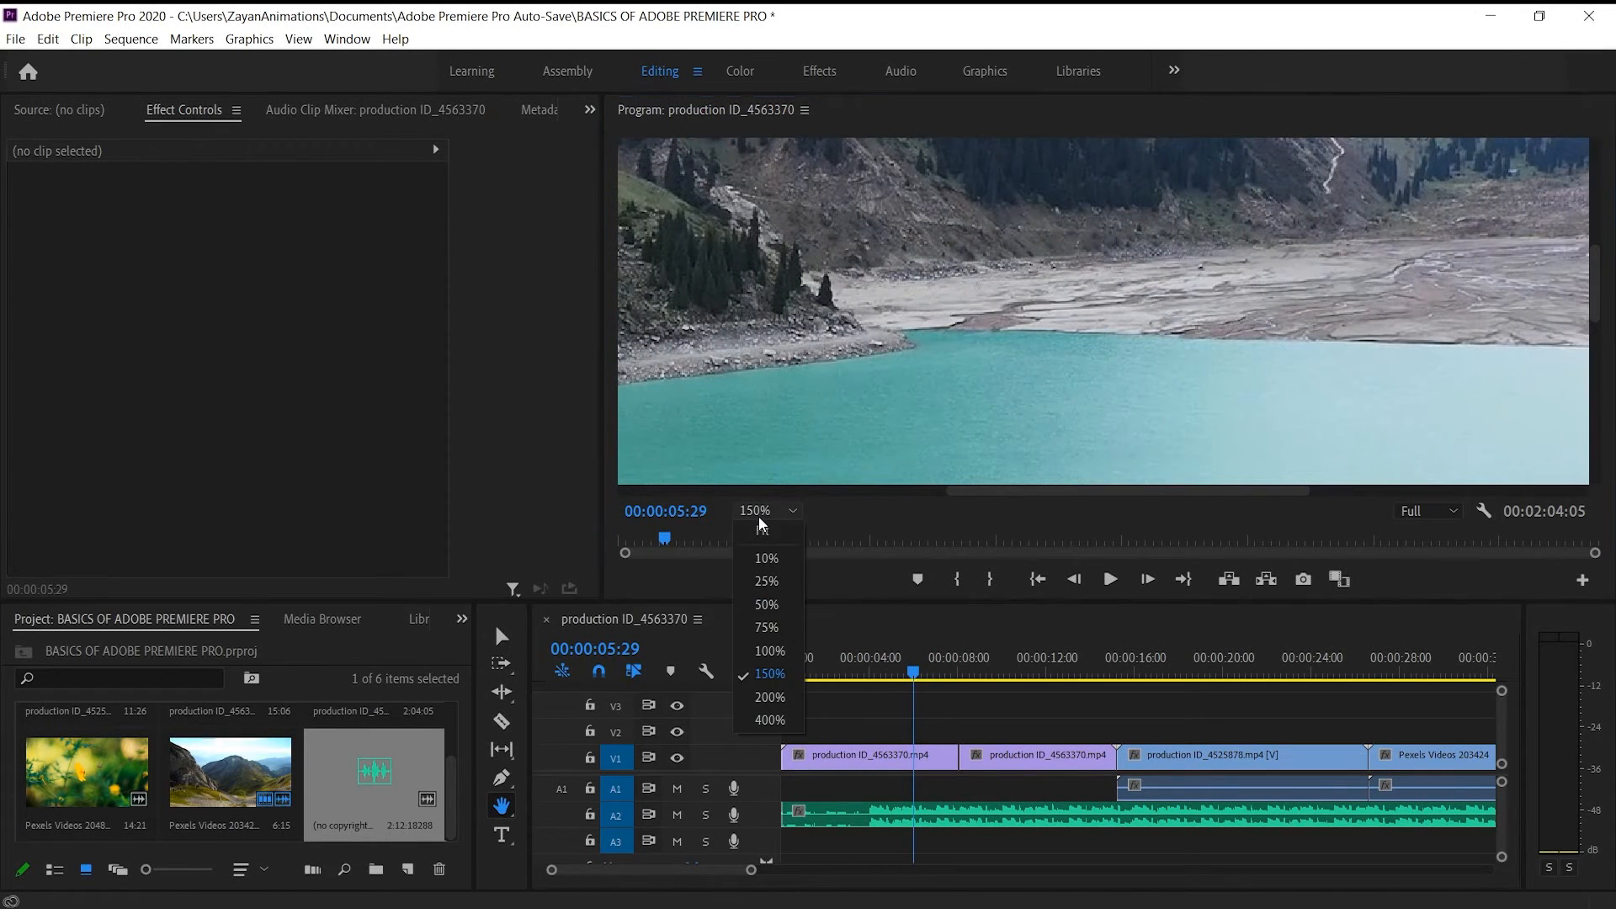
click(761, 529)
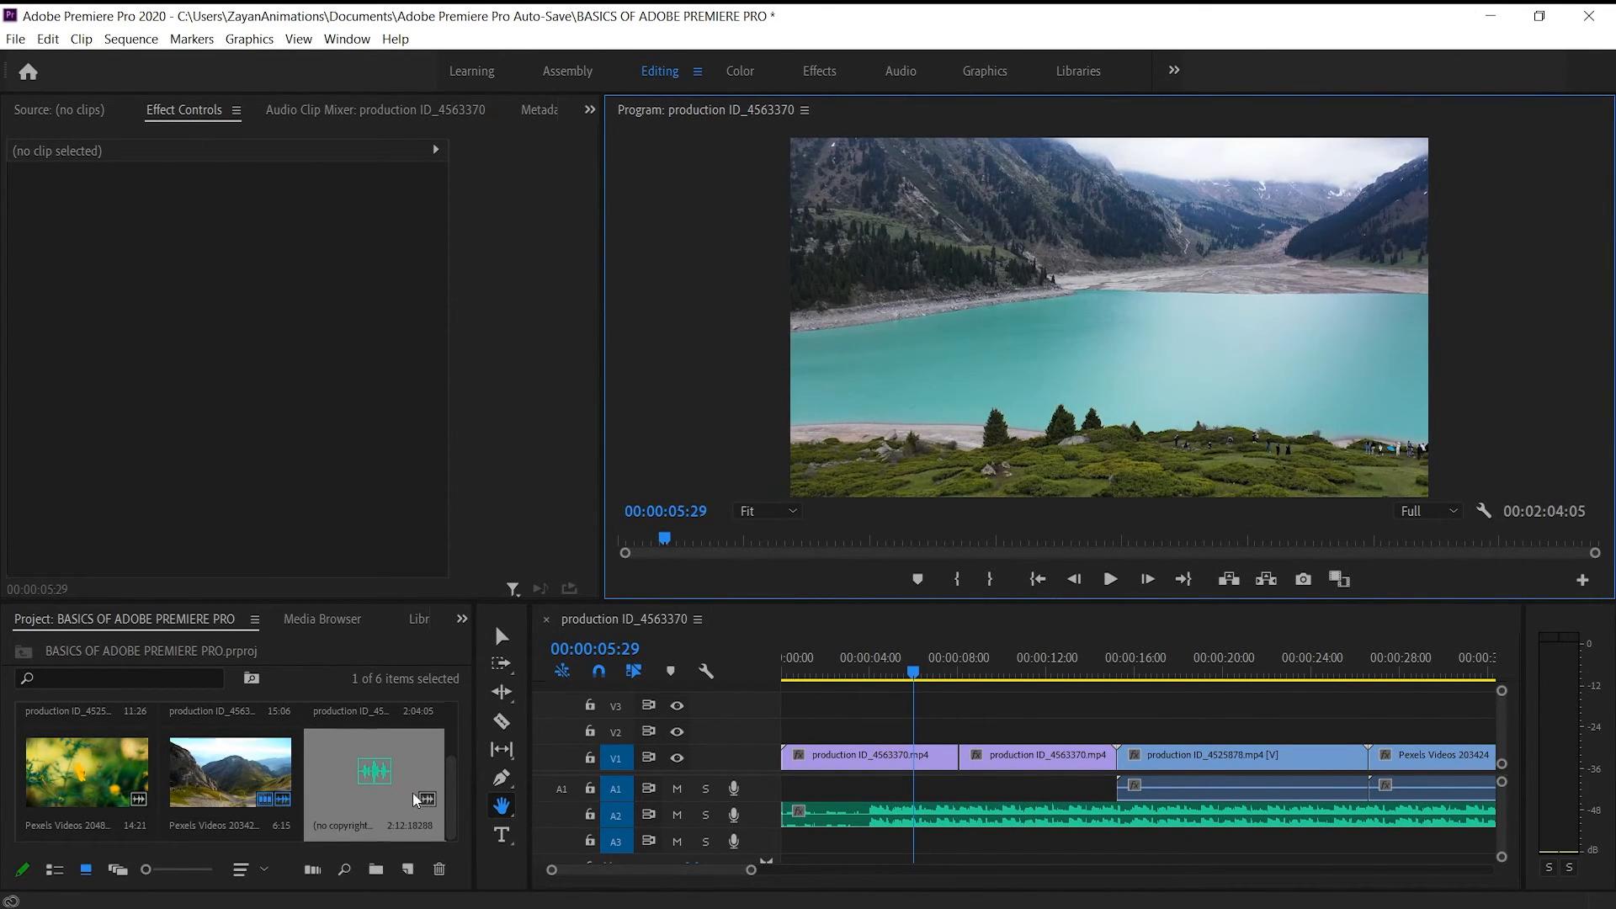
With the Type tool, add a text box across the program frame at 00:00:05:29, enter BVV, clear the text and deselect the box
click(502, 834)
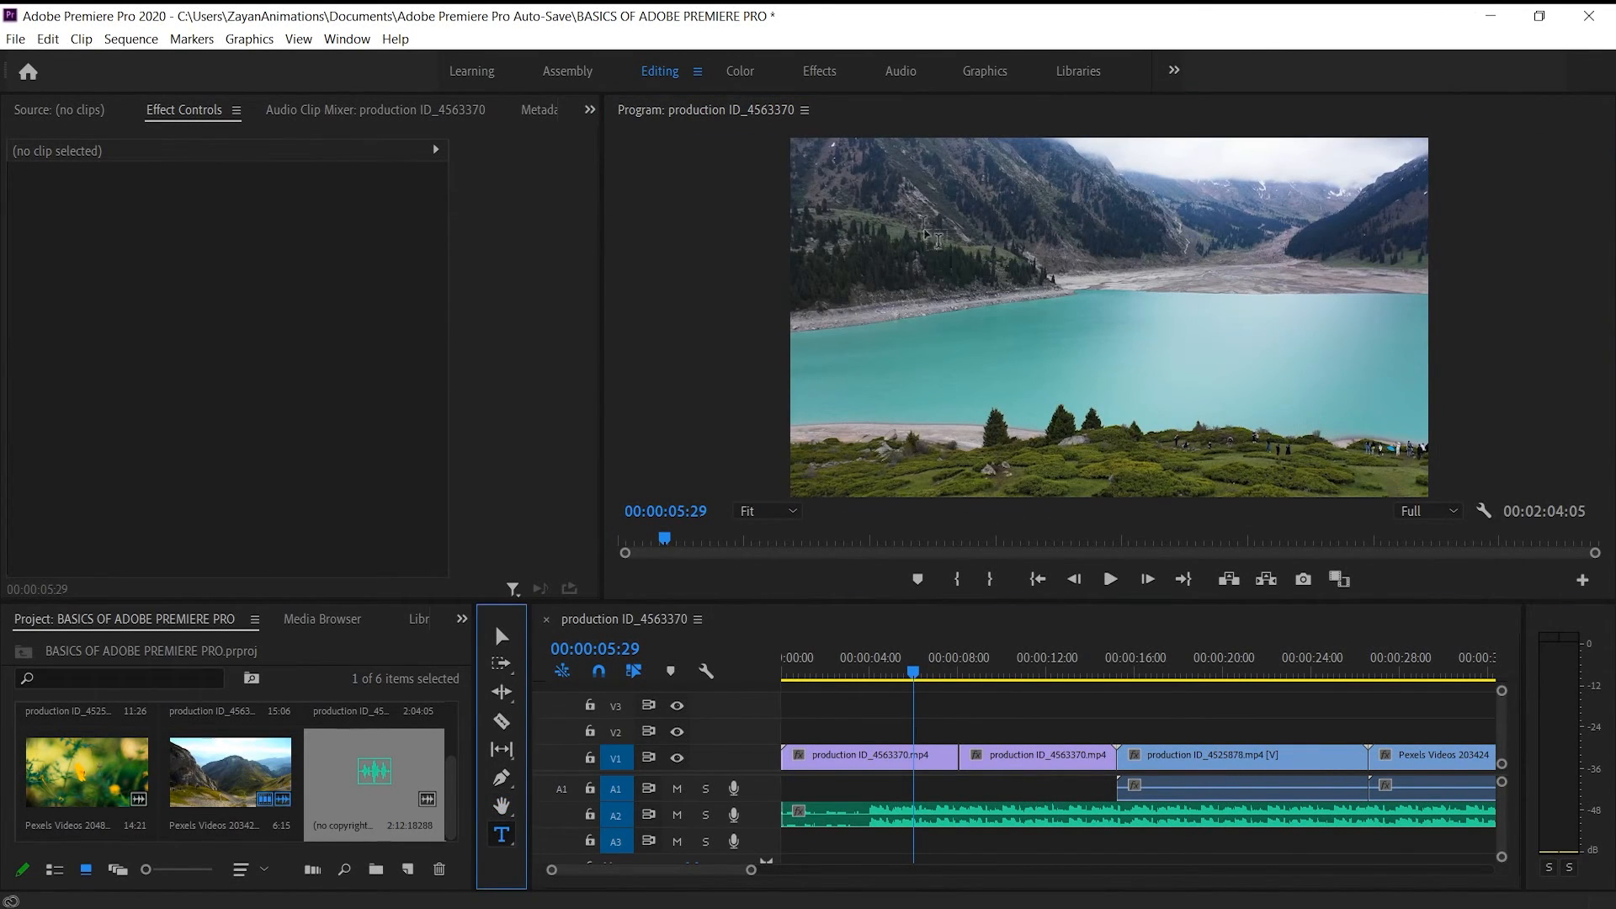
drag(849, 212, 1441, 396)
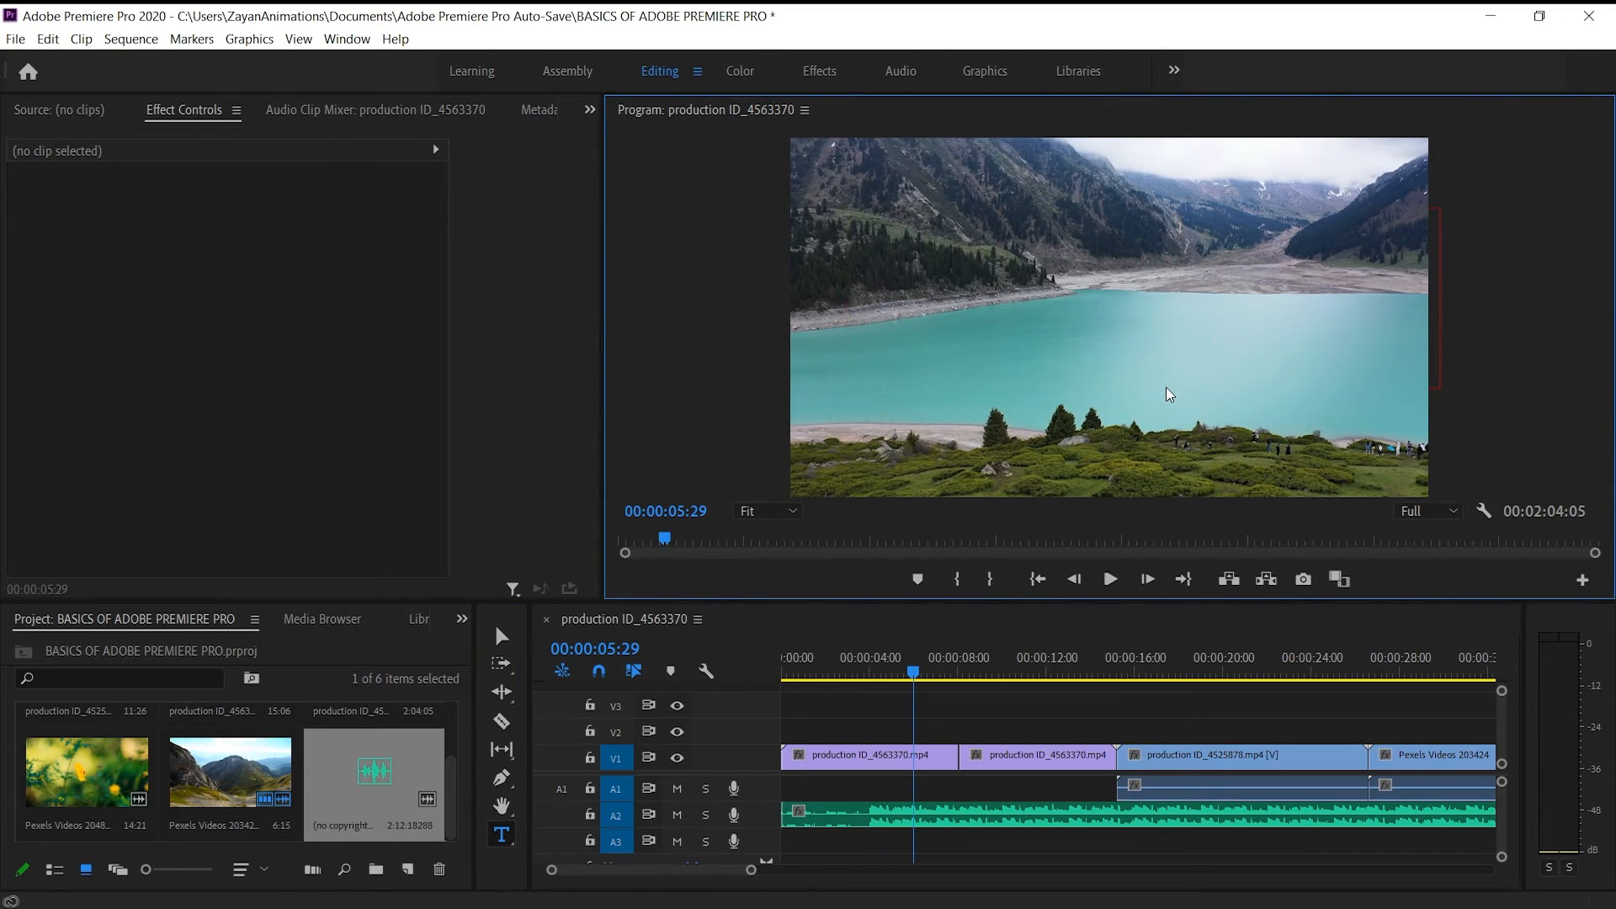
text(BVVH)
key(BackSpace)
key(BackSpace)
key(BackSpace)
key(BackSpace)
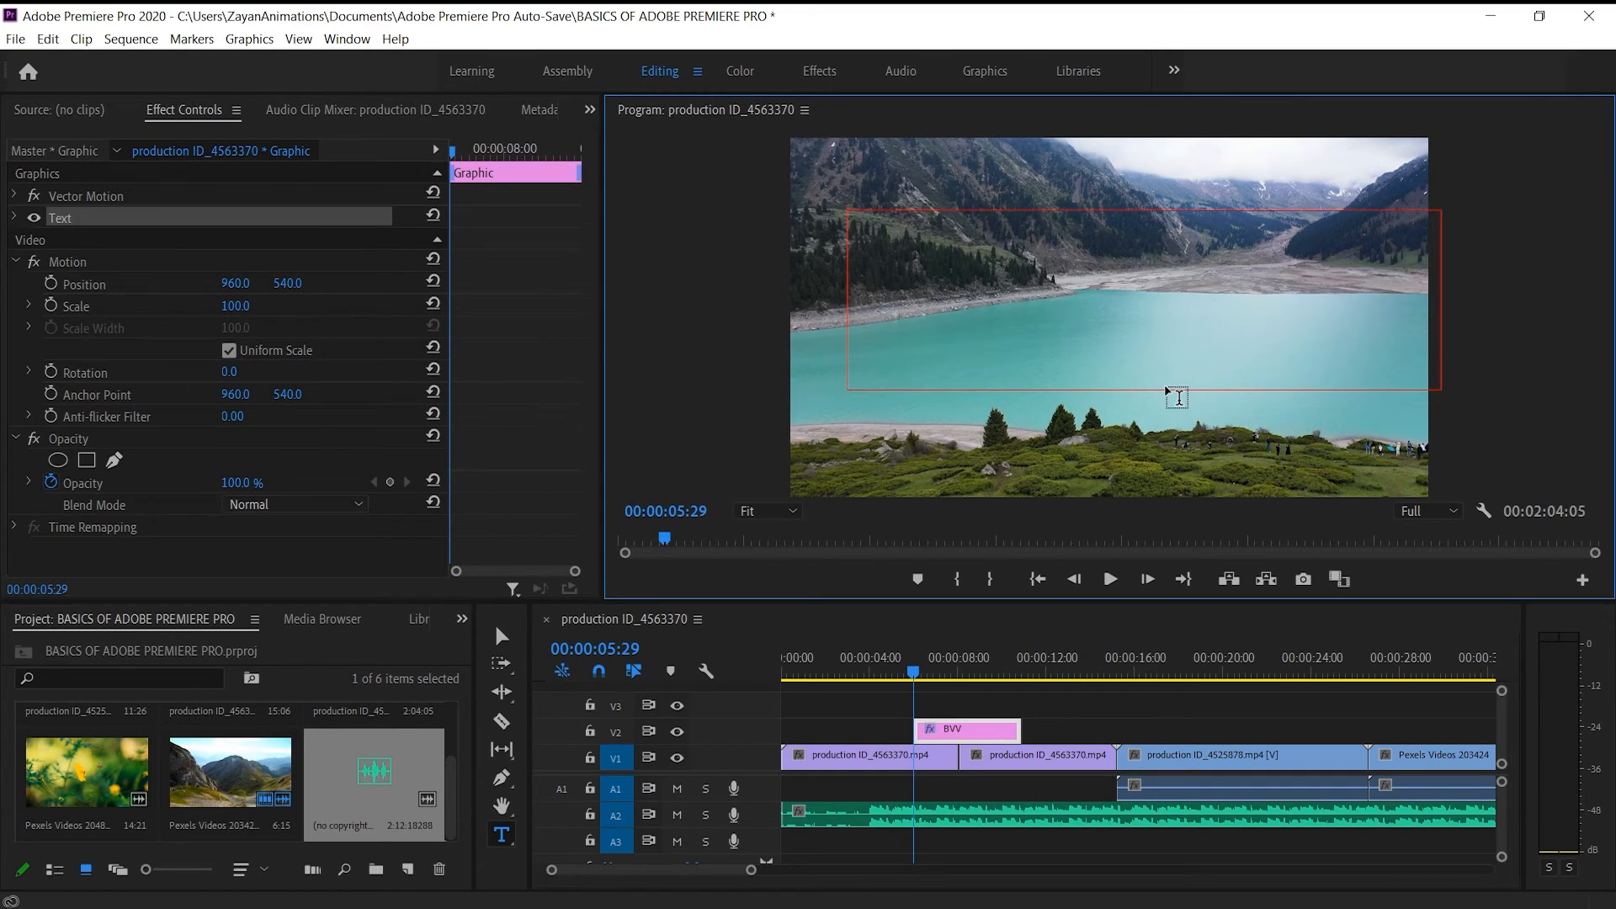
click(501, 635)
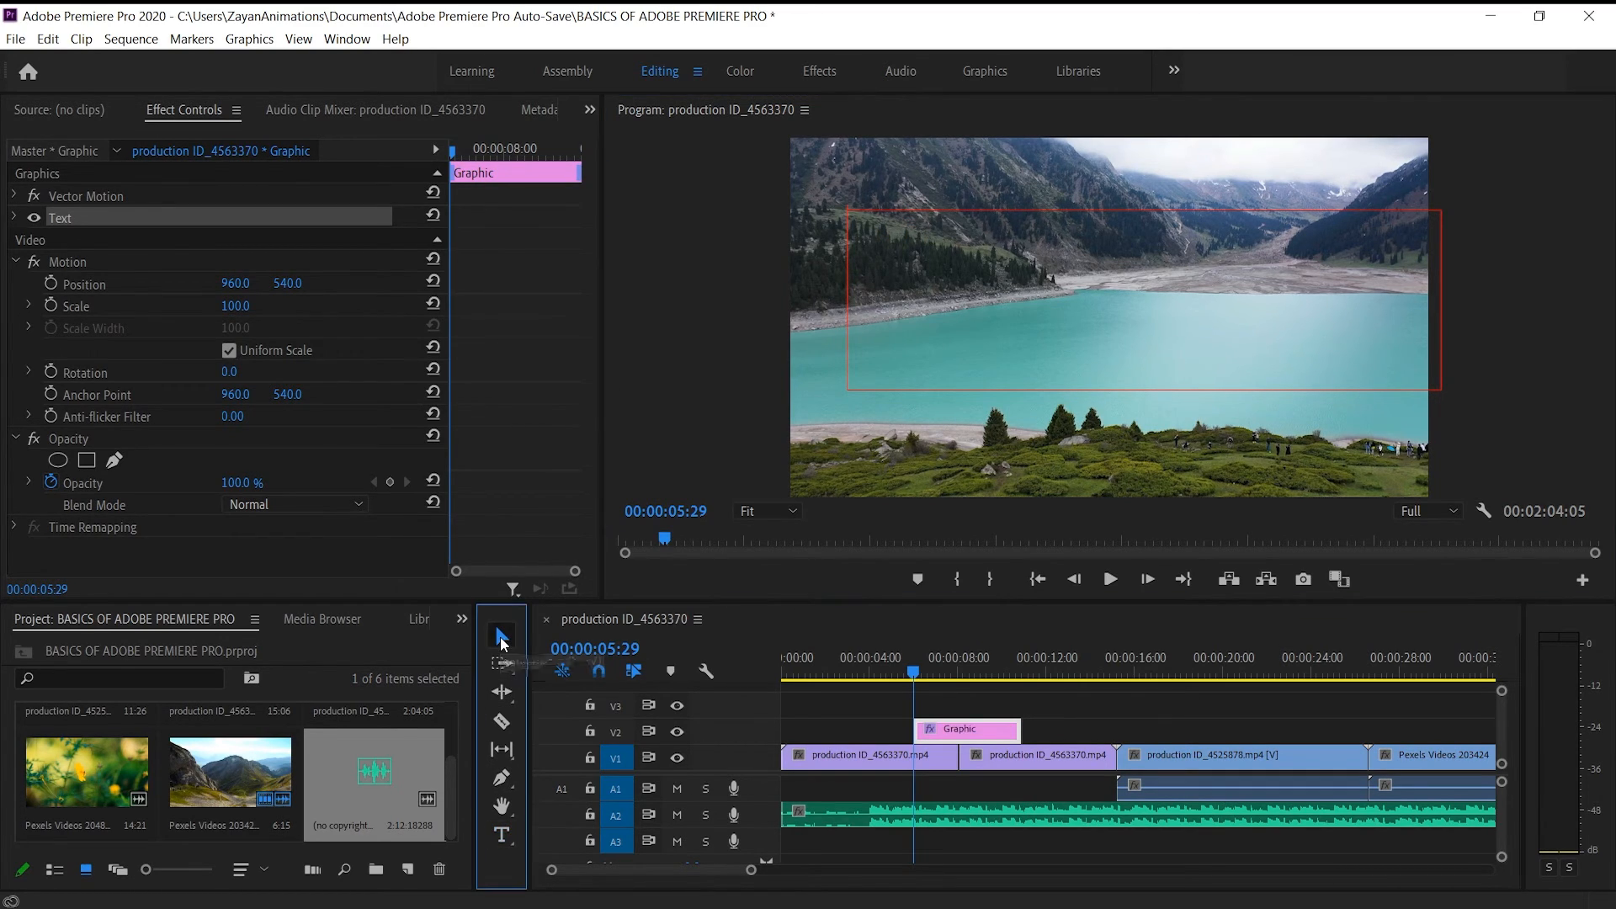
click(711, 281)
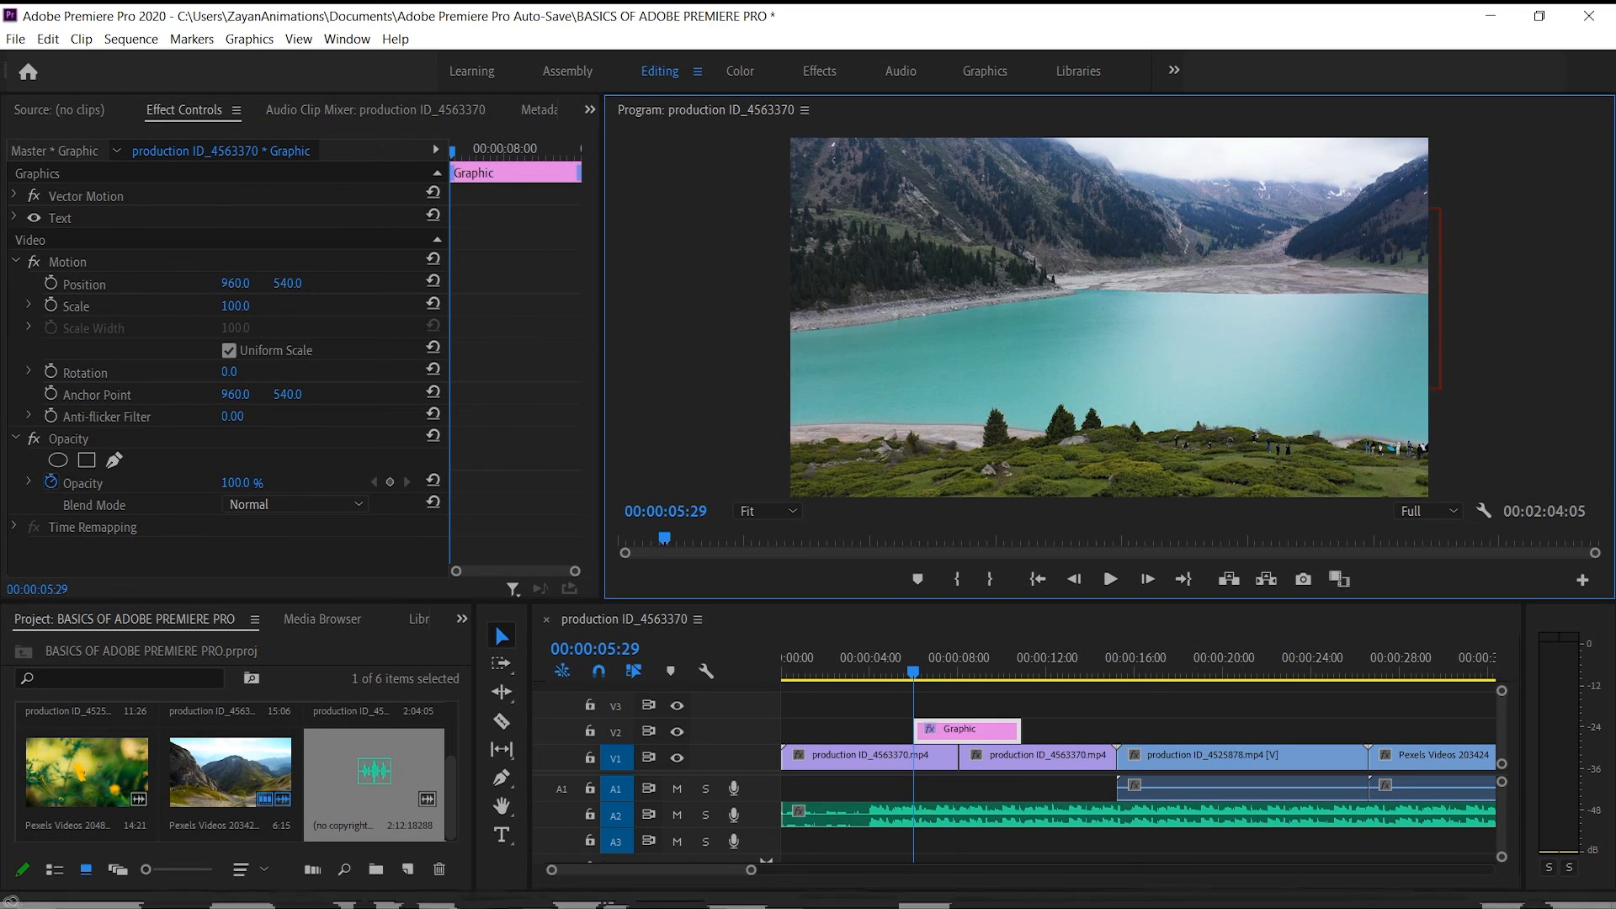
click(638, 897)
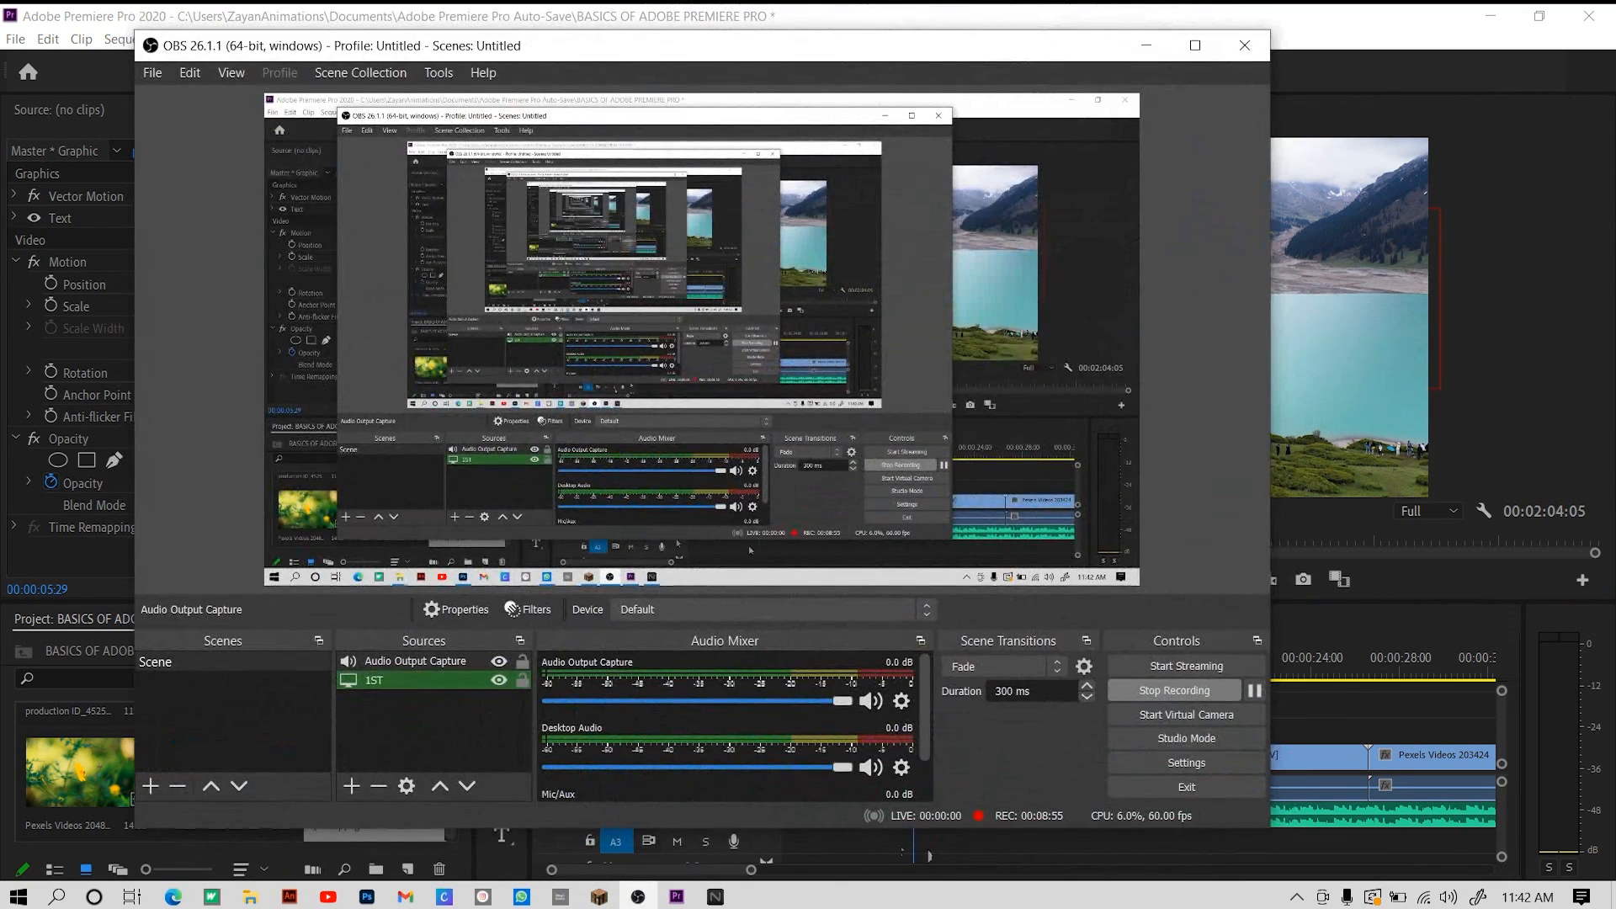